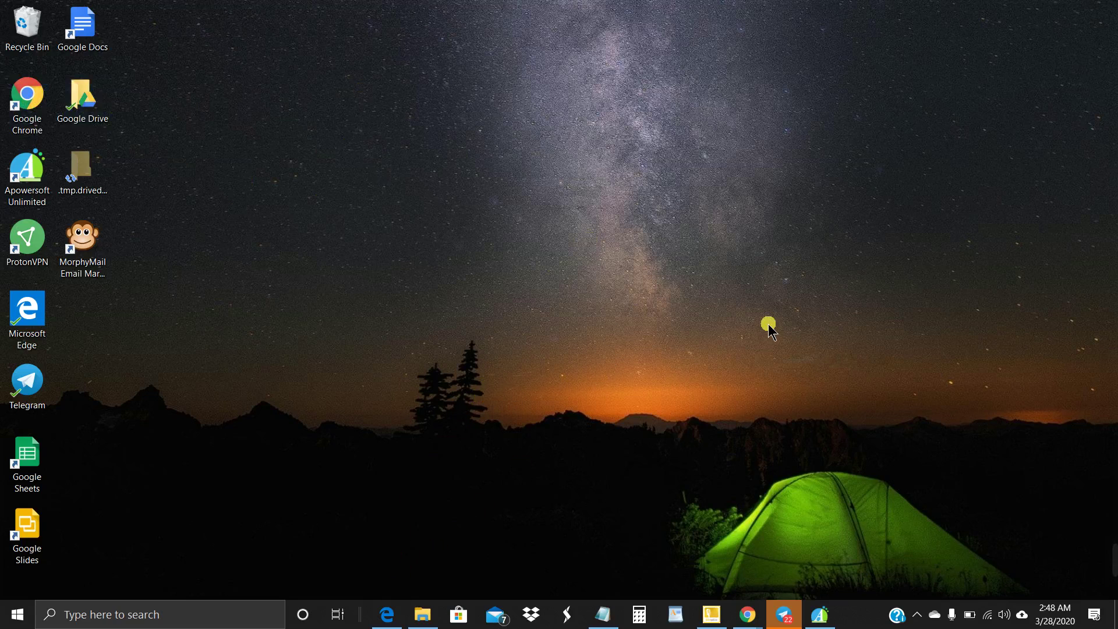
View the bookmark folders in the Chrome new-tab window, then minimize that window.
{"action": "mouse_move", "coordinate": [748, 614]}
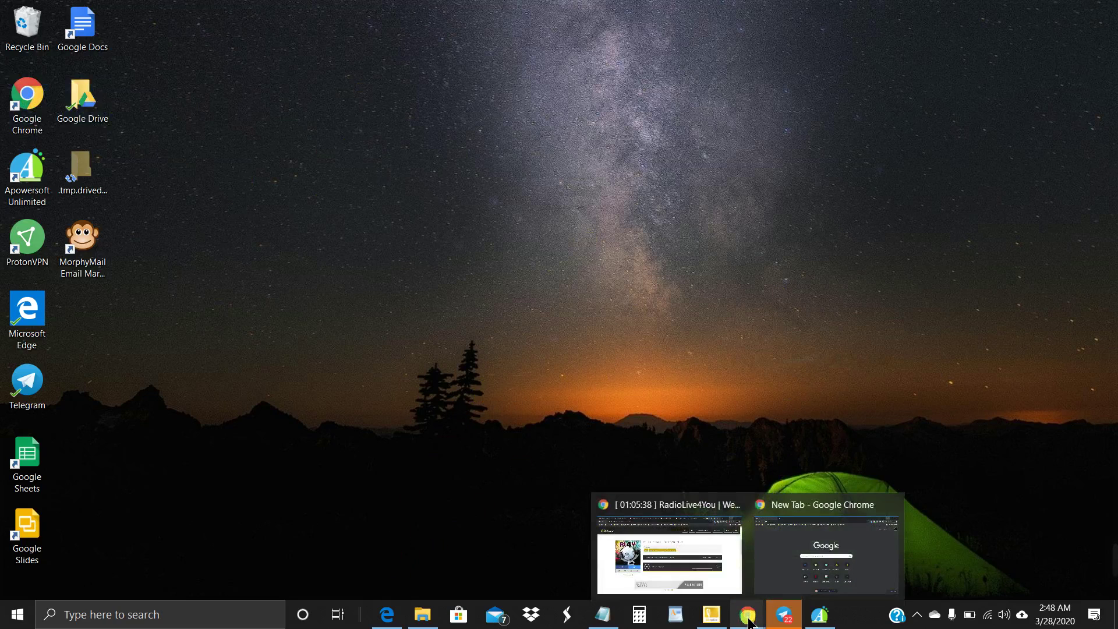
{"action": "left_click", "coordinate": [813, 508]}
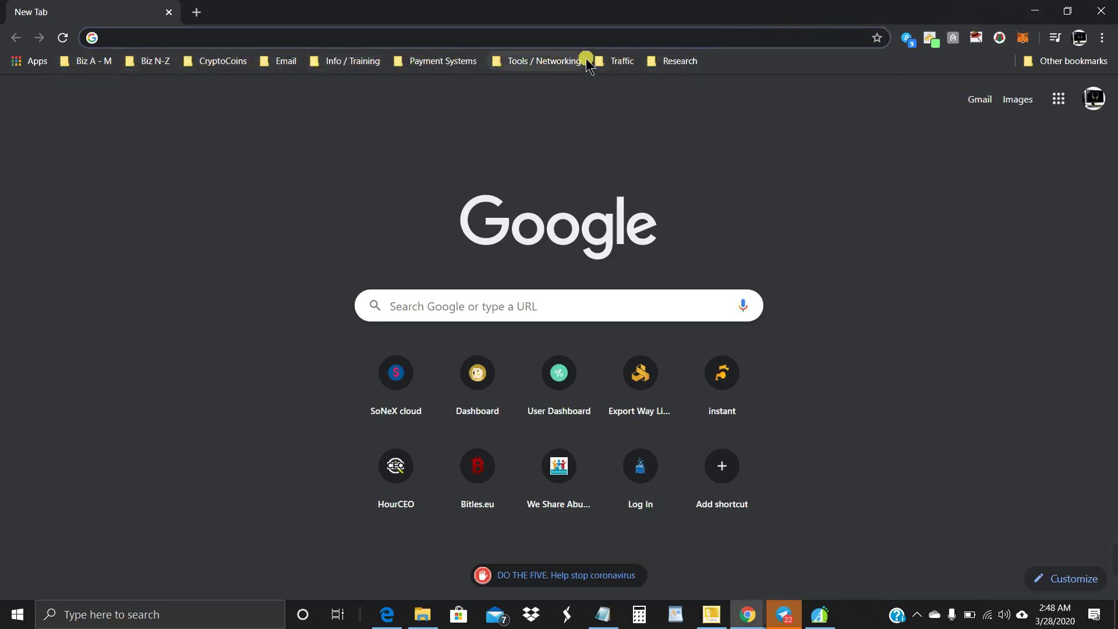
{"action": "left_click", "coordinate": [1035, 11]}
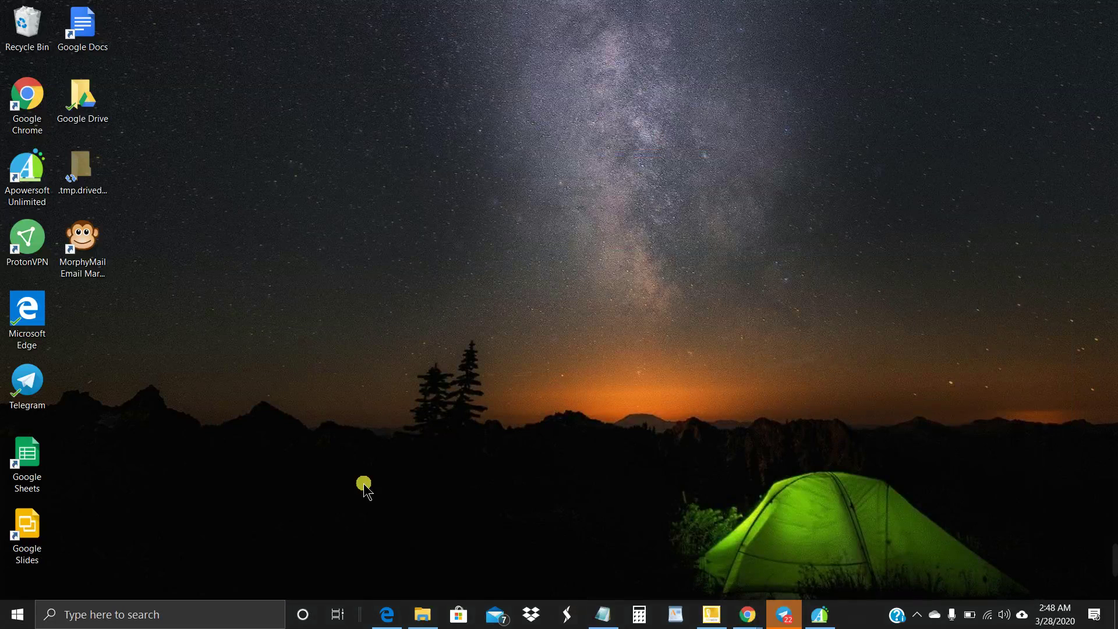
Switch to Microsoft Edge and check the contents of the Favorites Bar folder in the favorites list.
{"action": "left_click", "coordinate": [386, 613]}
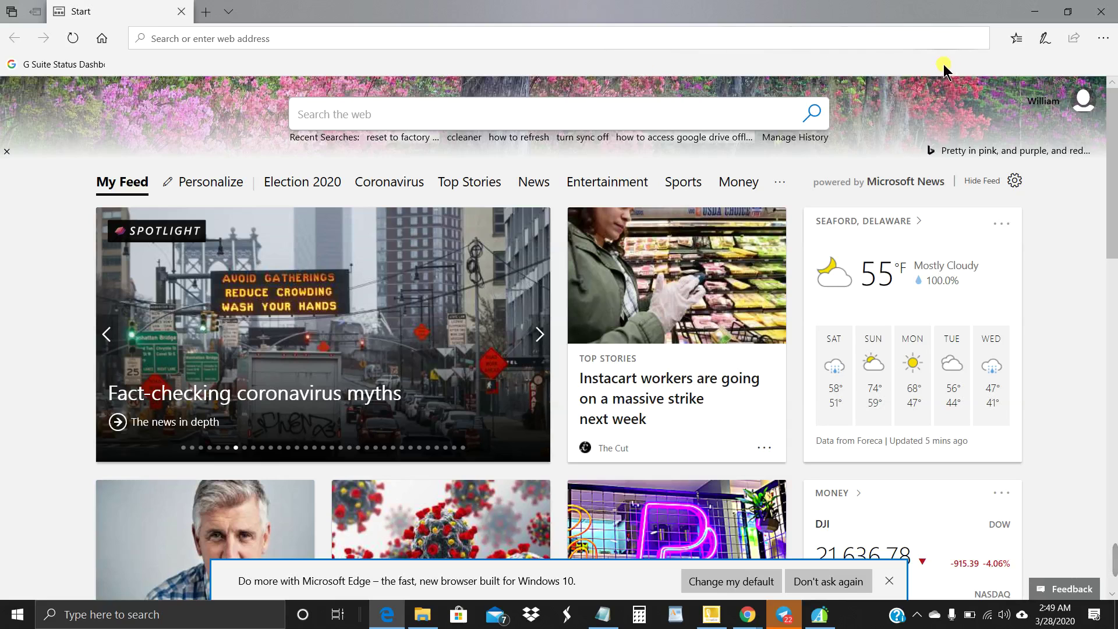
{"action": "left_click", "coordinate": [1016, 38]}
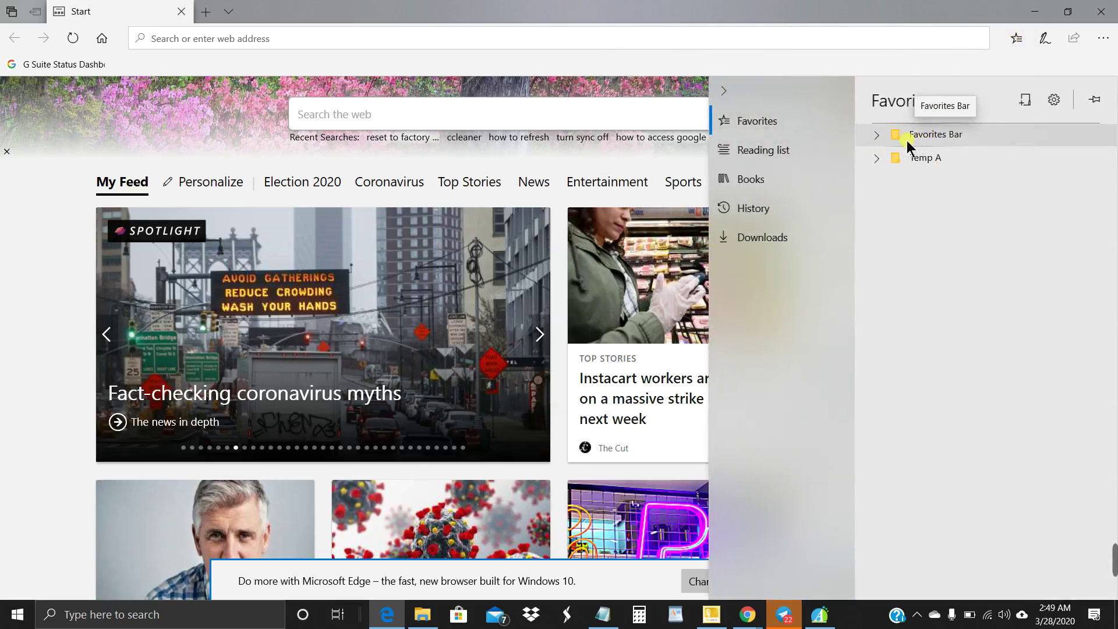
{"action": "left_click", "coordinate": [876, 135]}
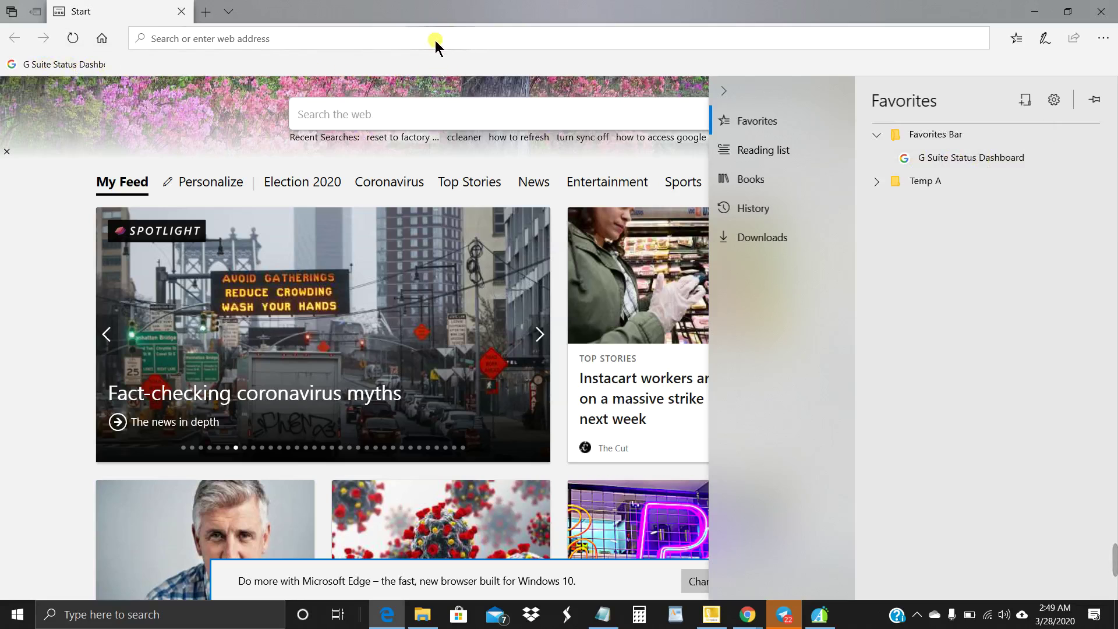
{"action": "left_click", "coordinate": [877, 136]}
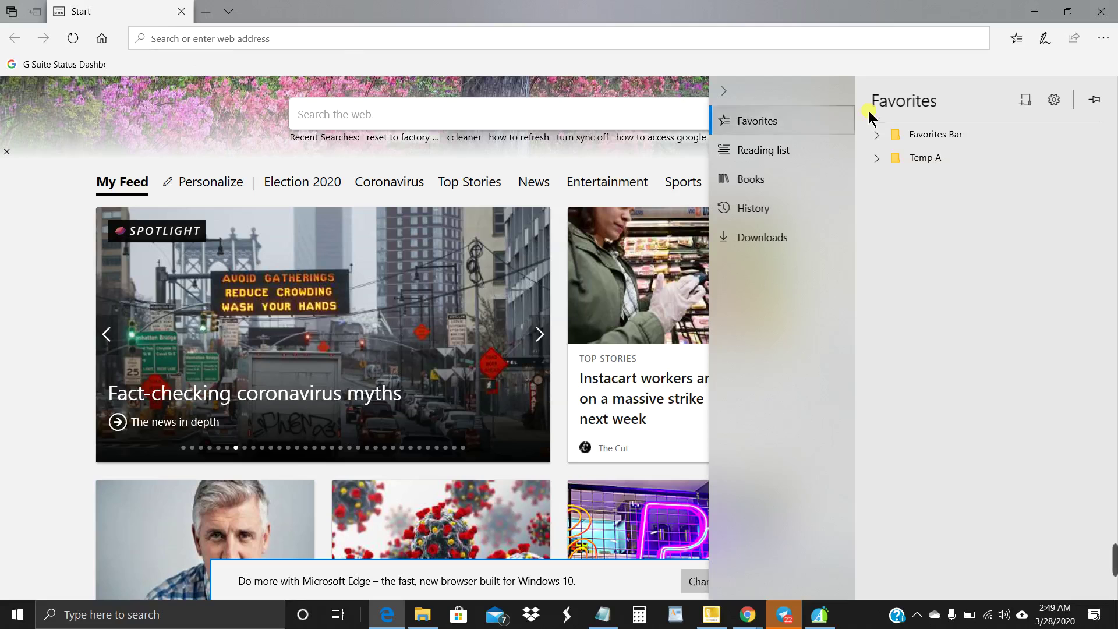
{"action": "left_click", "coordinate": [1016, 38]}
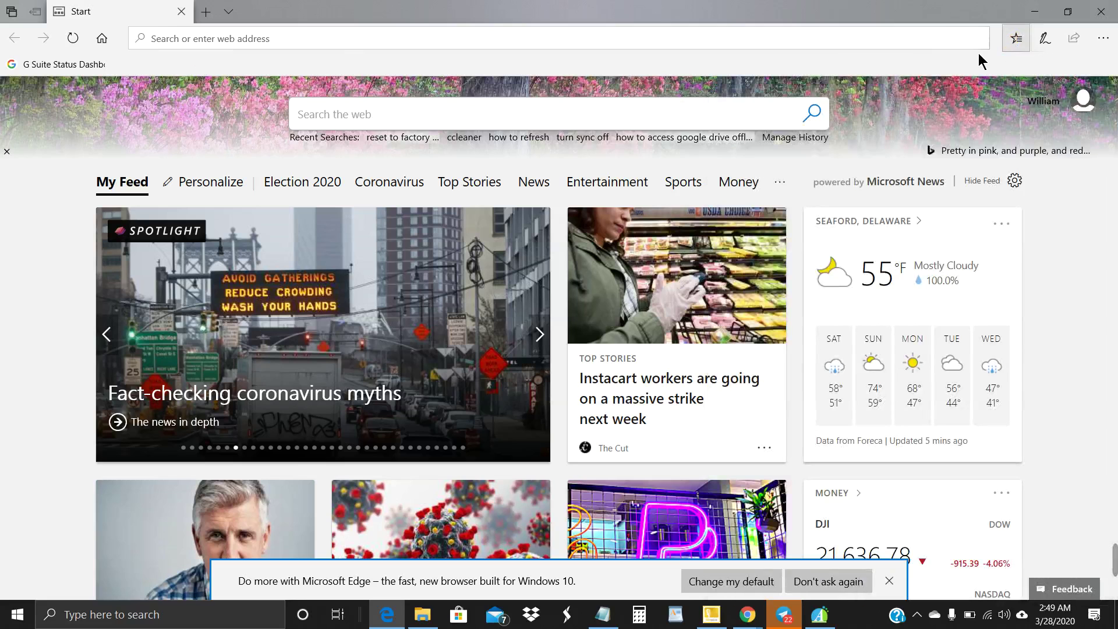
Create a new folder named "Biz A-M" on the favorites bar.
{"action": "right_click", "coordinate": [170, 58]}
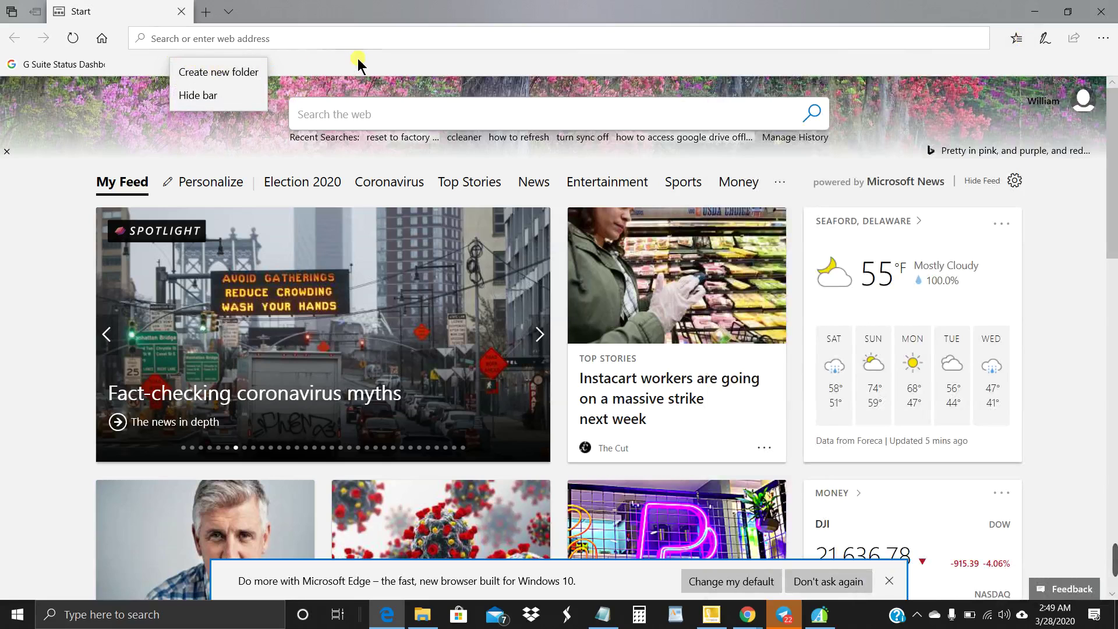
{"action": "left_click", "coordinate": [204, 73]}
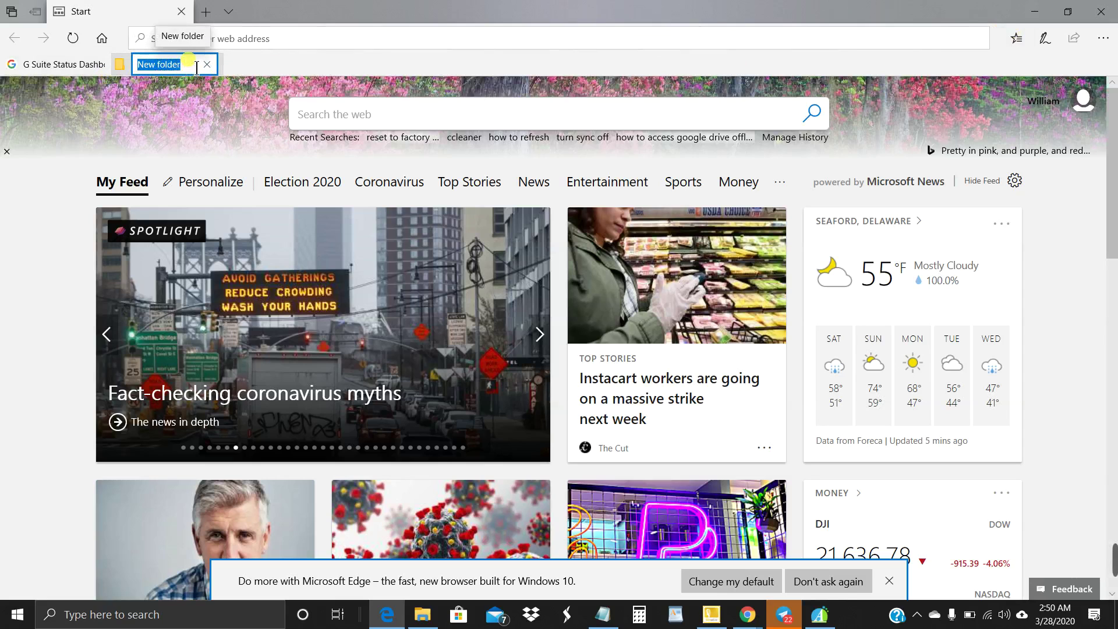
{"action": "type", "text": "Biz "}
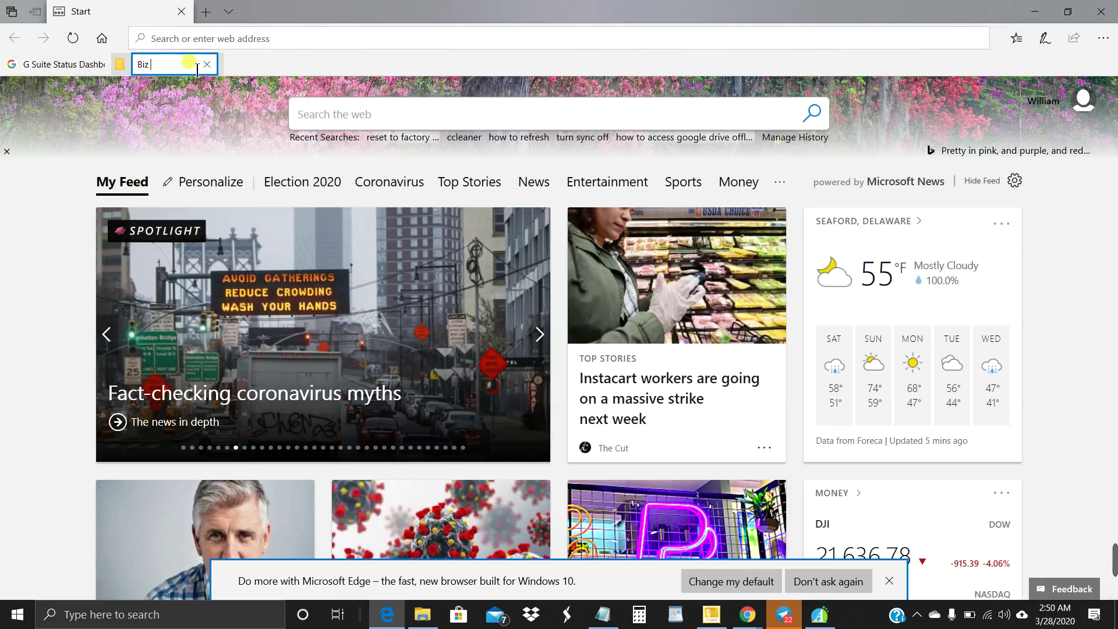
{"action": "type", "text": "A-M"}
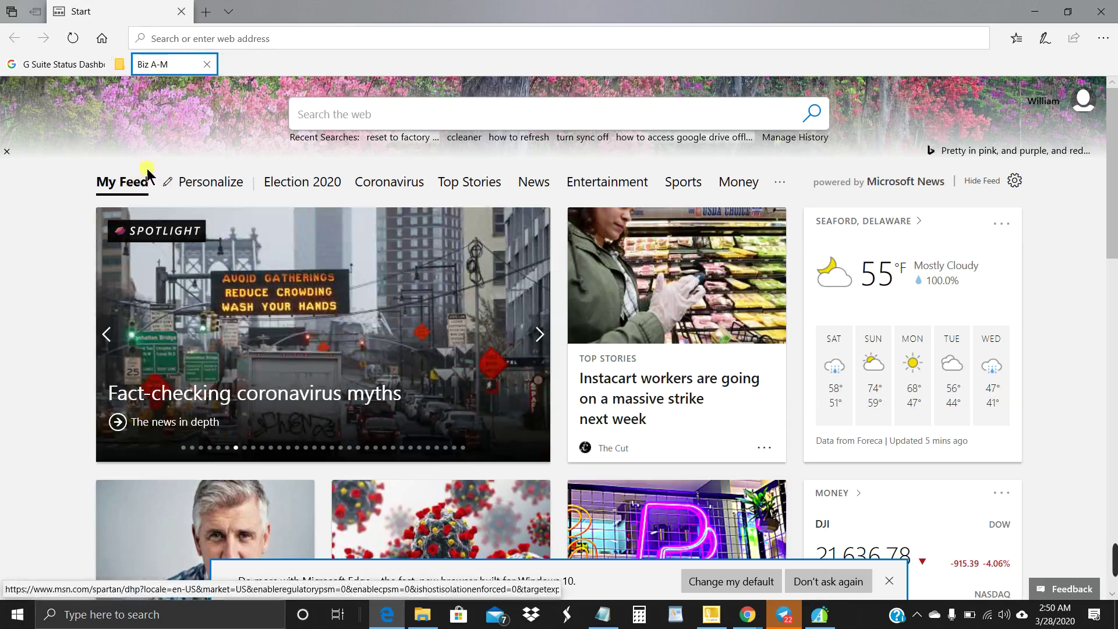
{"action": "left_click", "coordinate": [241, 62]}
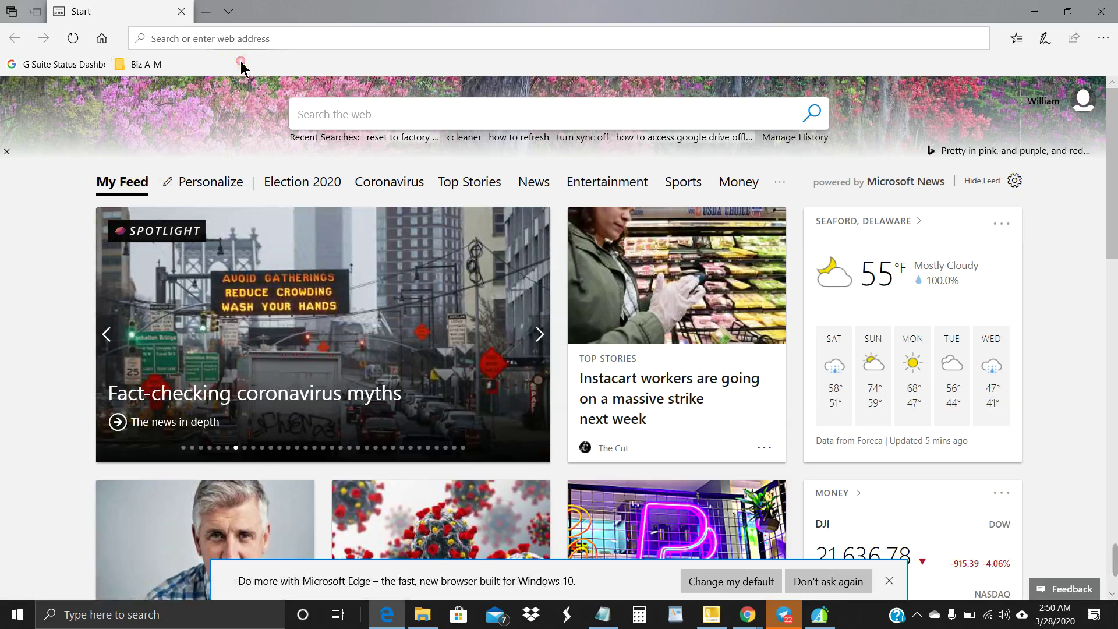
Create a second folder named "Biz N-Z" on the favorites bar.
{"action": "right_click", "coordinate": [241, 62]}
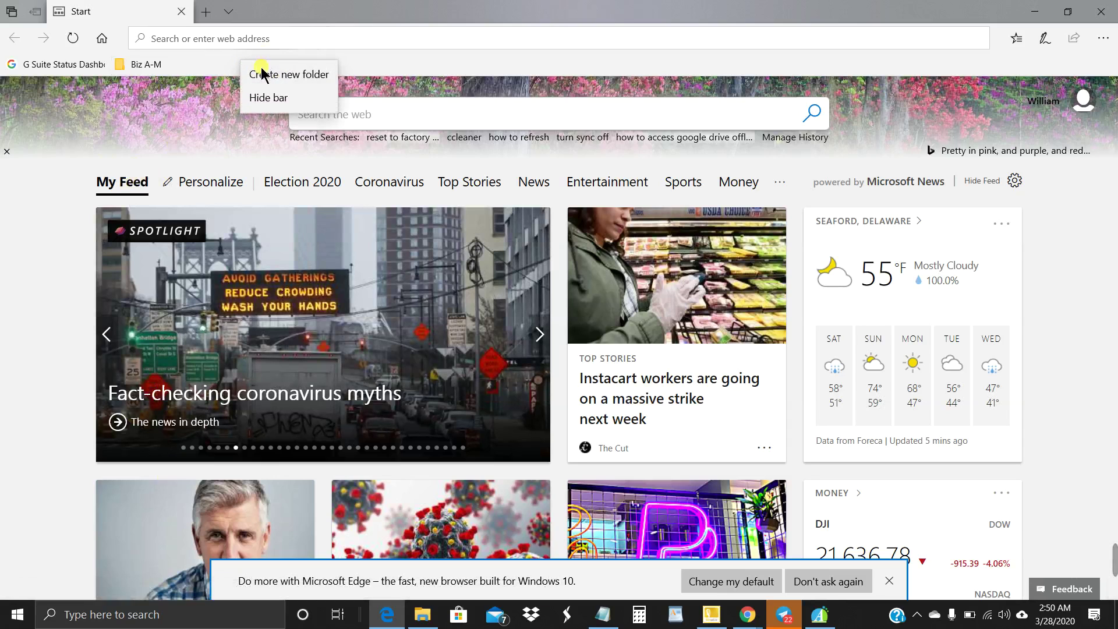
{"action": "left_click", "coordinate": [265, 73]}
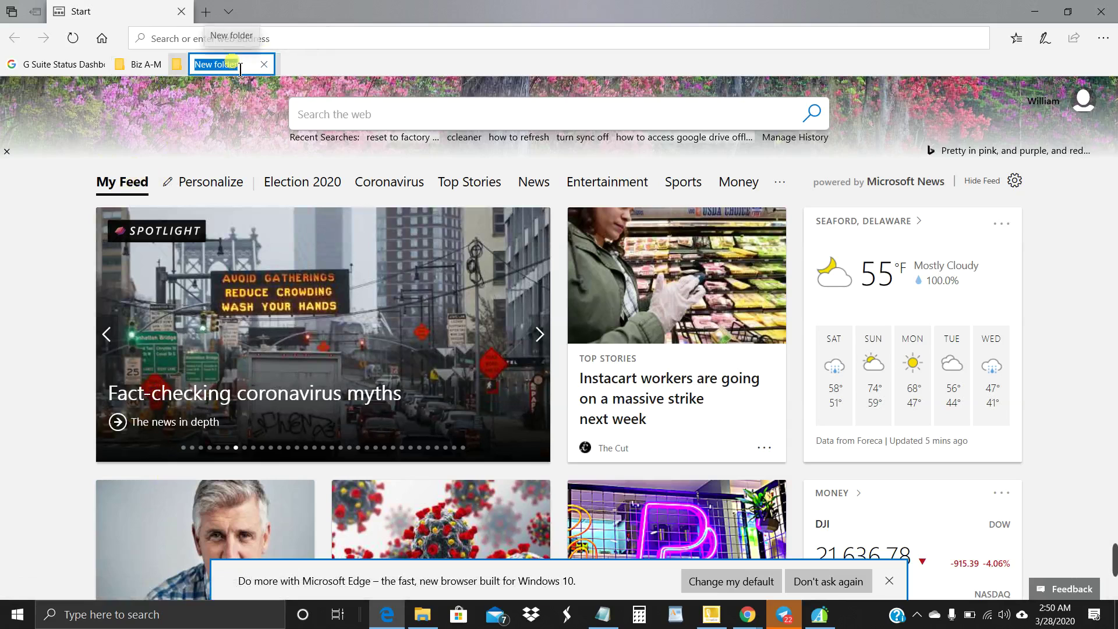
{"action": "type", "text": "Biz "}
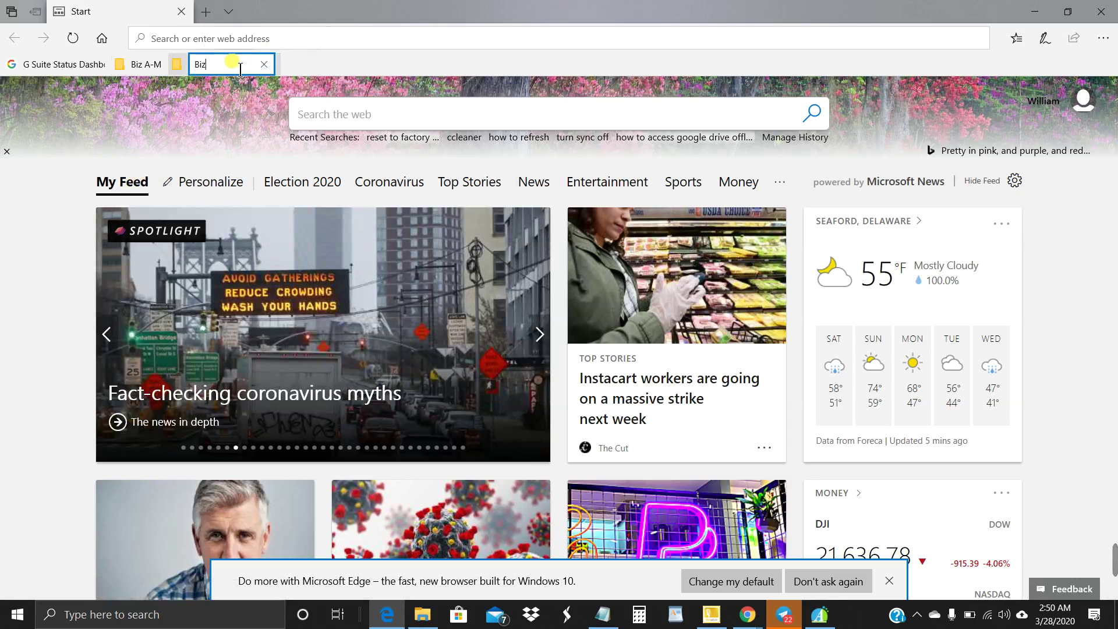
{"action": "type", "text": "N-Z"}
{"action": "key", "text": "Return"}
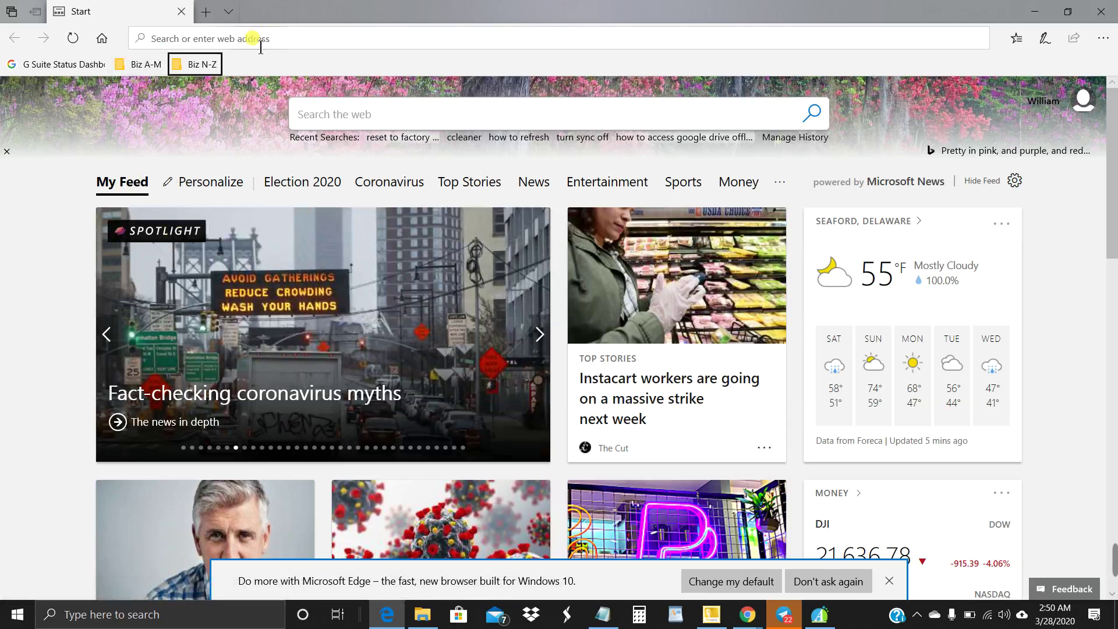
{"action": "left_click", "coordinate": [237, 45]}
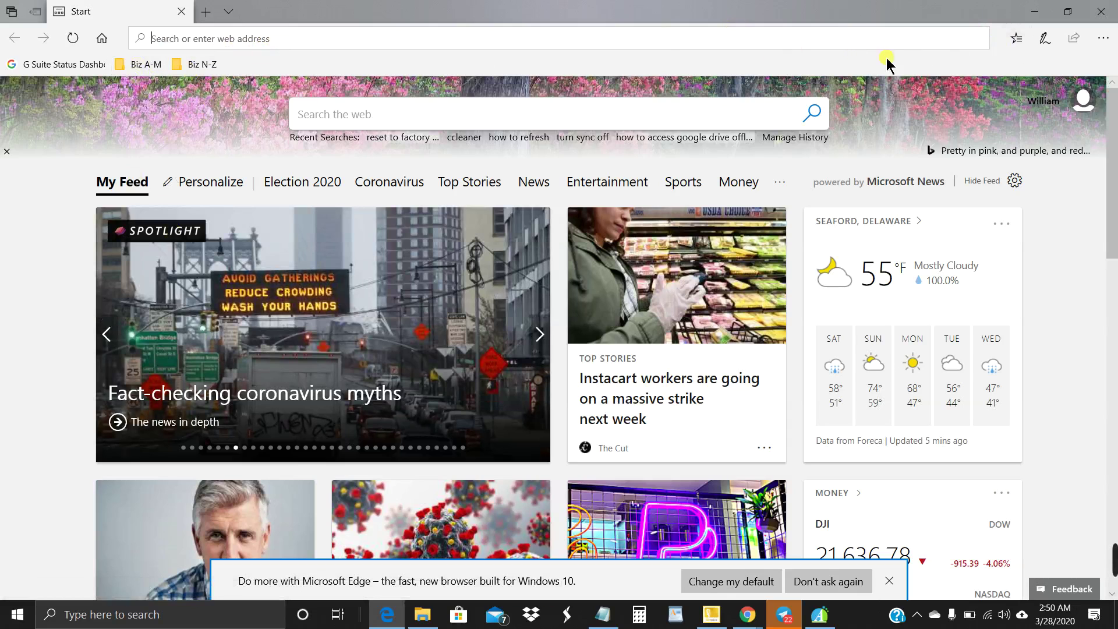
Examine the folders listed under Favorites Bar in the favorites list.
{"action": "left_click", "coordinate": [1014, 44]}
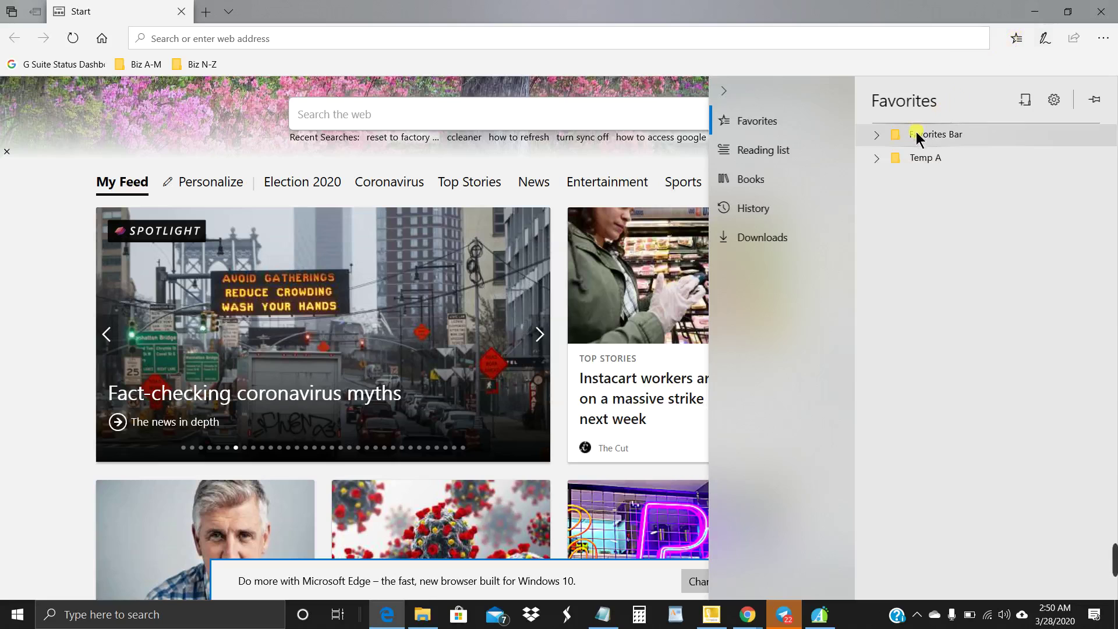
{"action": "left_click", "coordinate": [877, 136]}
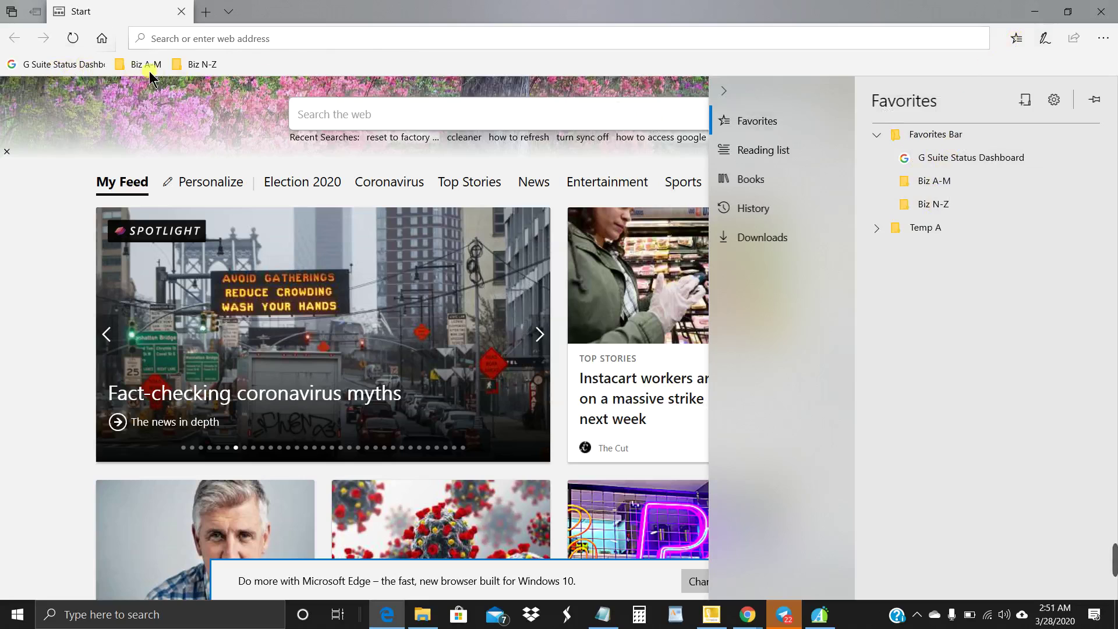
Go to cashjuice.com and dismiss the default-browser prompt.
{"action": "left_click", "coordinate": [294, 38]}
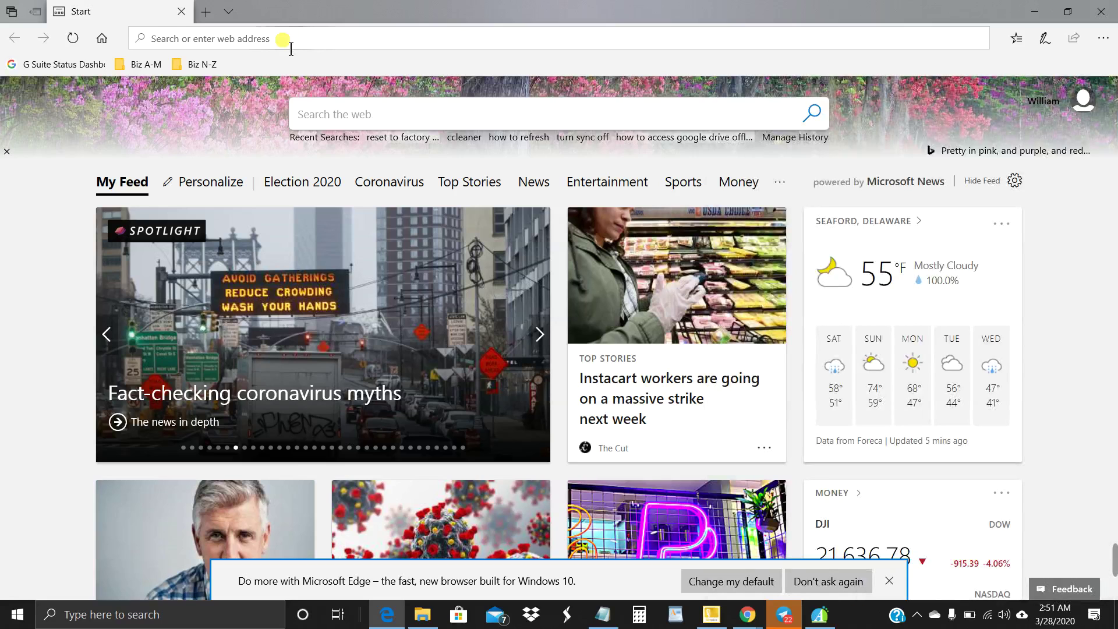
{"action": "type", "text": "cas"}
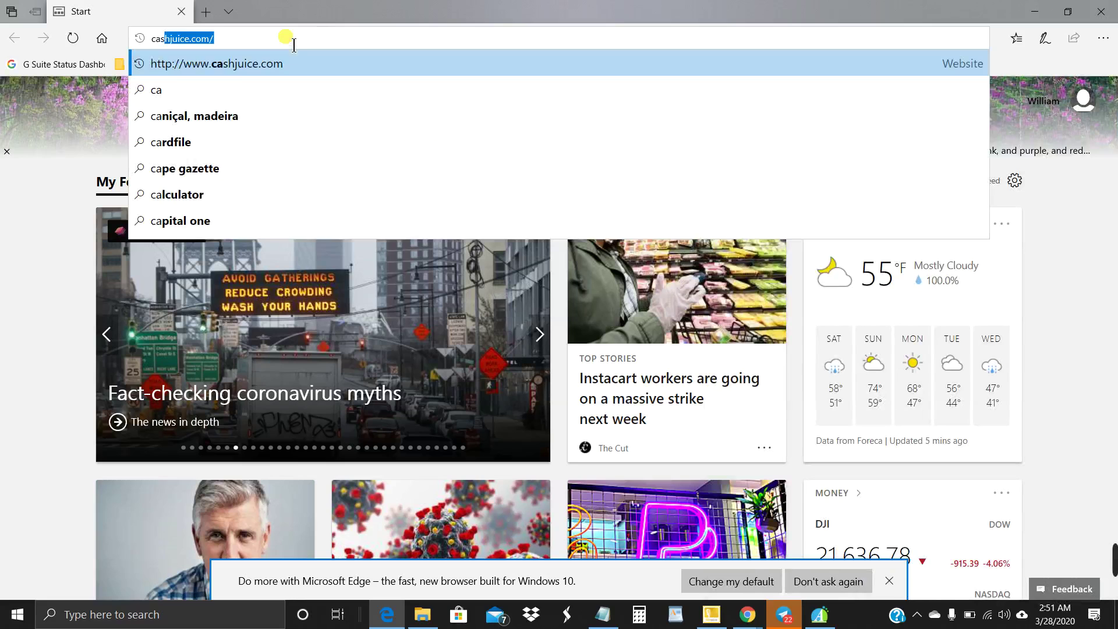
{"action": "type", "text": "hjuice.com"}
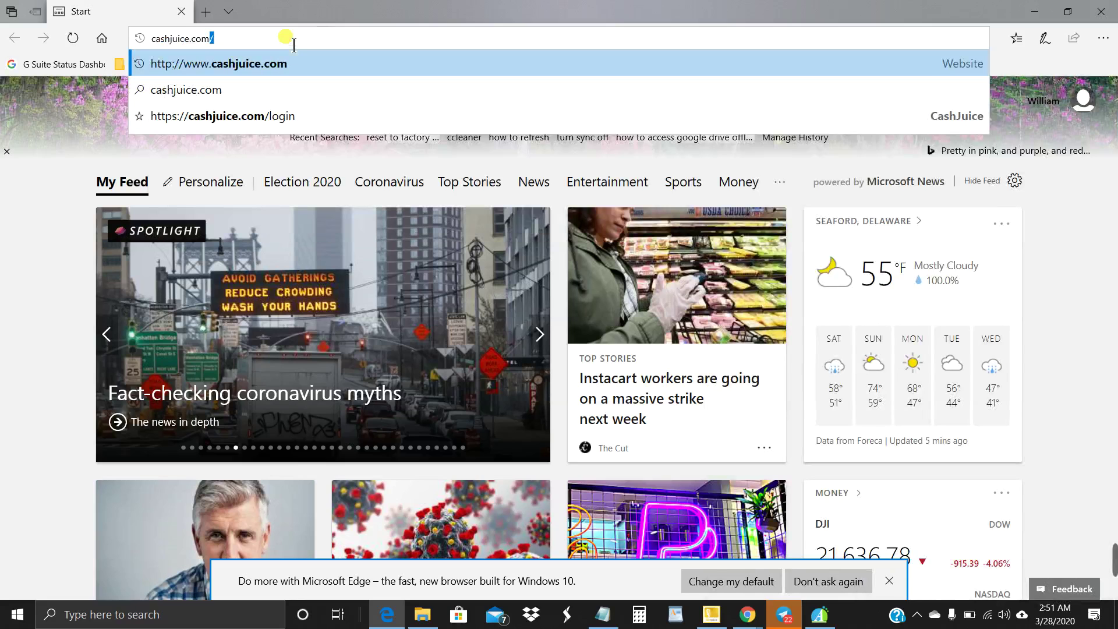
{"action": "key", "text": "Return"}
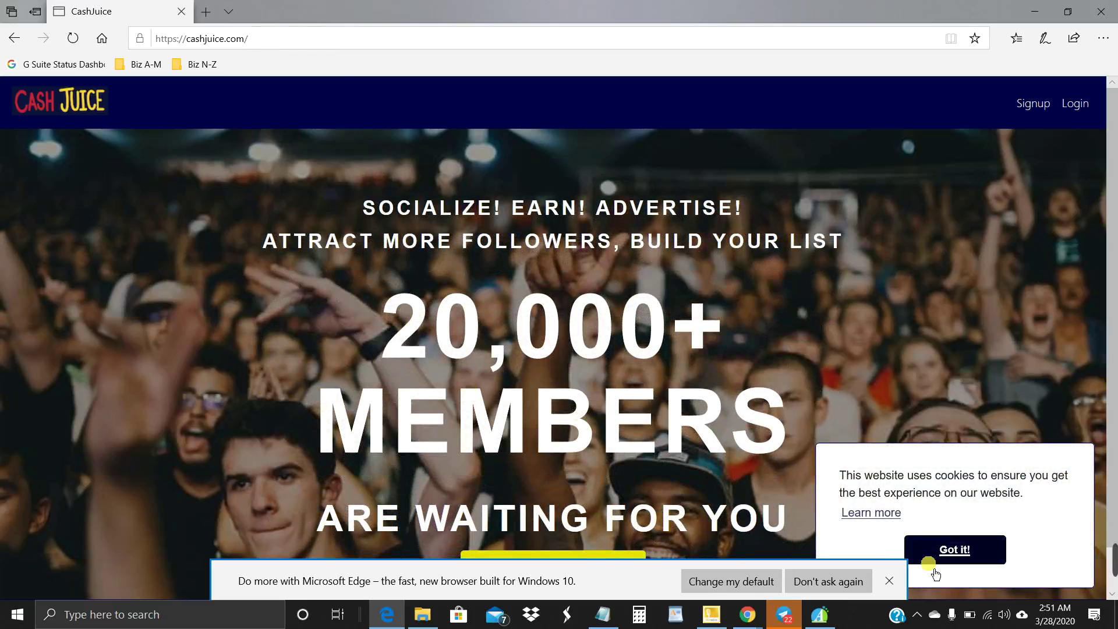
{"action": "left_click", "coordinate": [889, 580]}
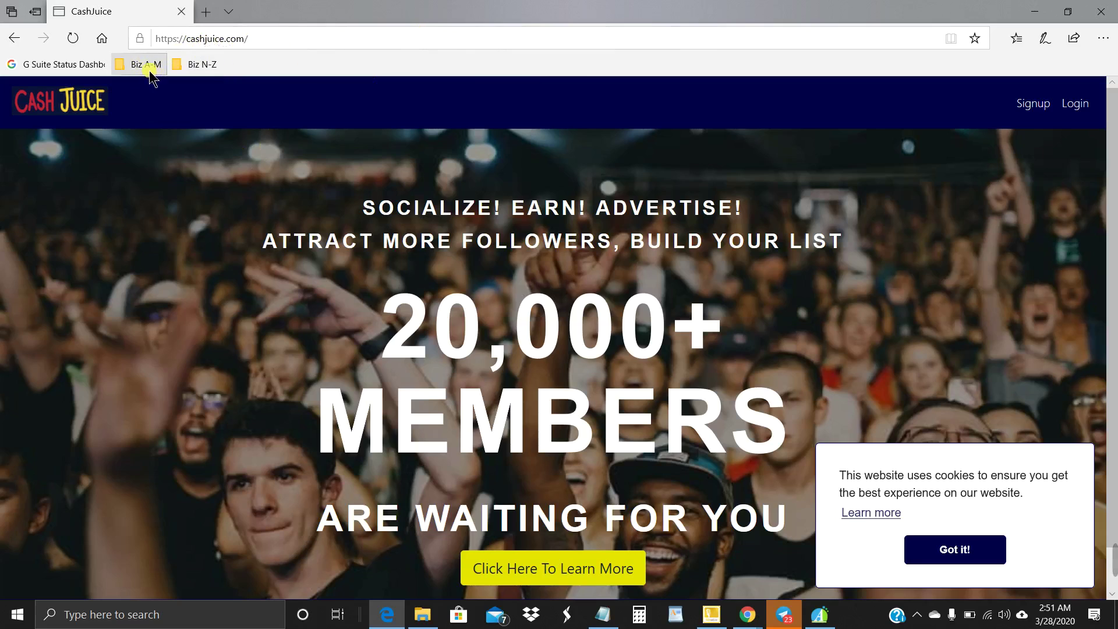
Save the CashJuice page as a favorite in the Biz A-M folder of the Favorites Bar and check that folder's contents.
{"action": "left_click", "coordinate": [975, 39]}
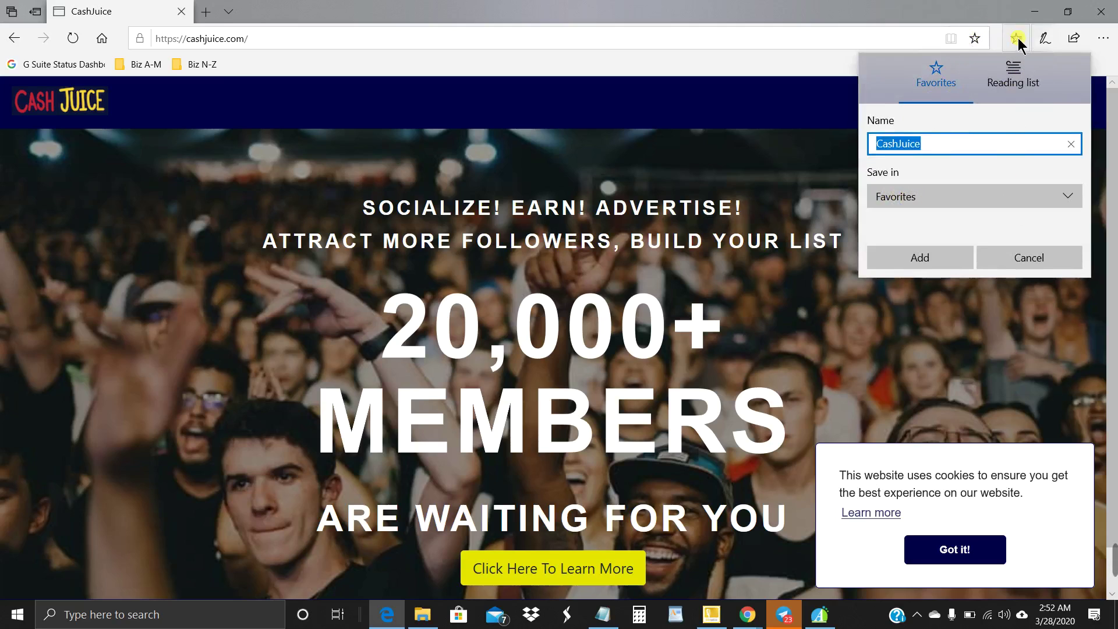
{"action": "left_click", "coordinate": [1070, 196]}
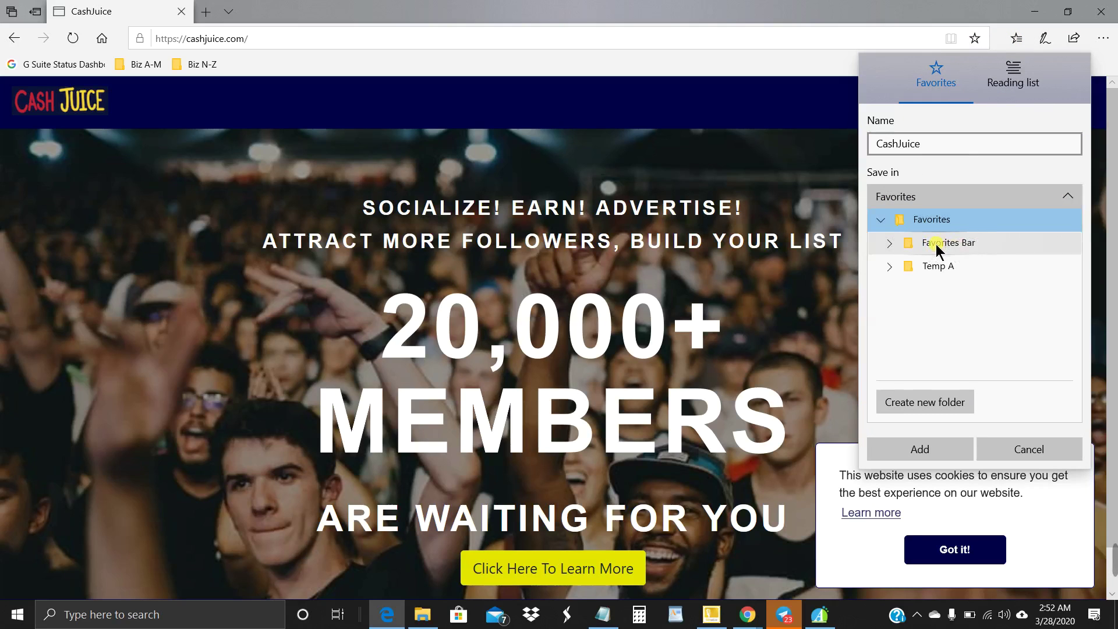
{"action": "left_click", "coordinate": [889, 243]}
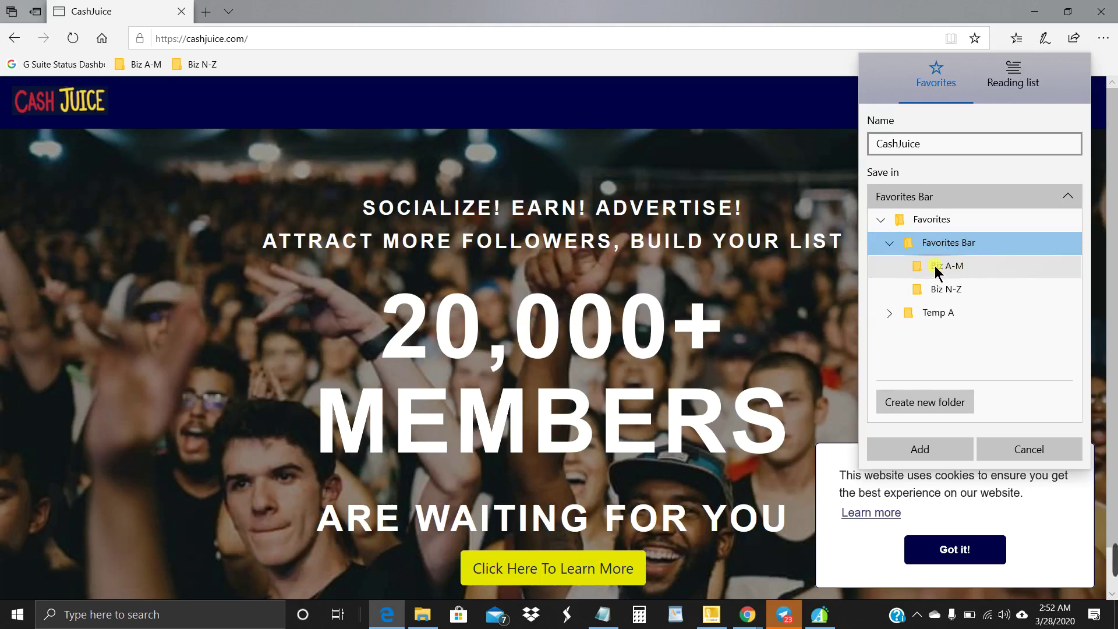
{"action": "left_click", "coordinate": [938, 266]}
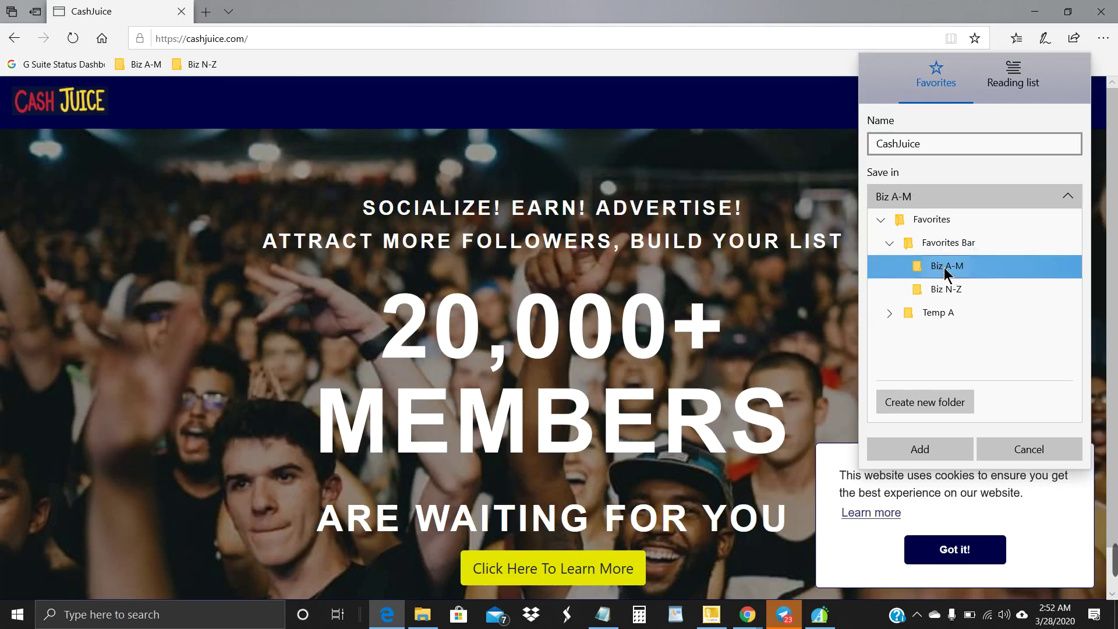
{"action": "left_click", "coordinate": [930, 447]}
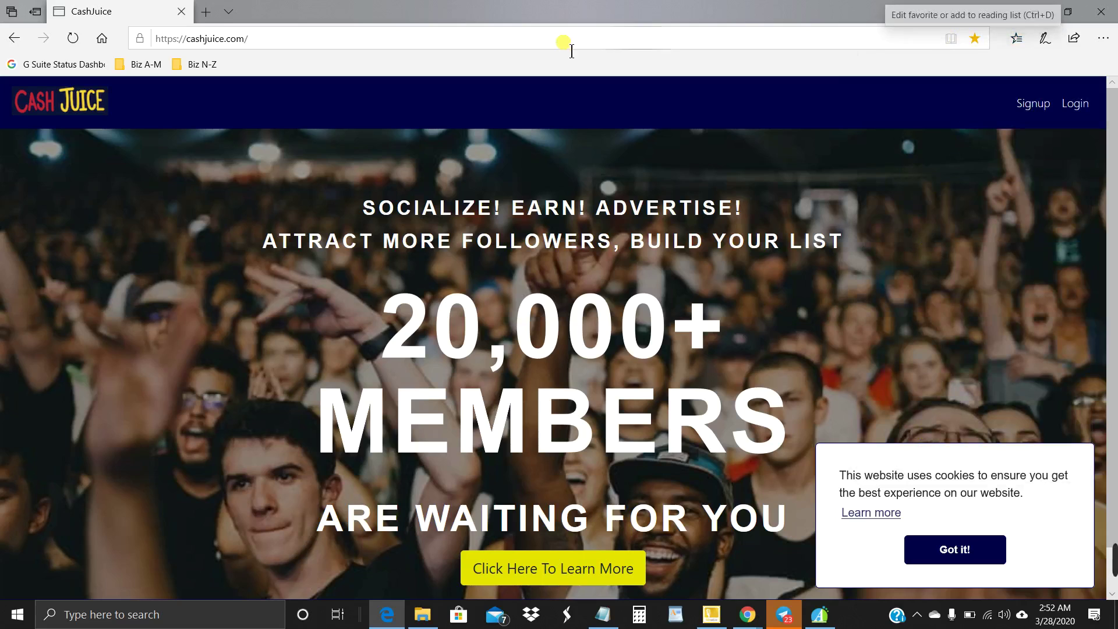
{"action": "left_click", "coordinate": [144, 65]}
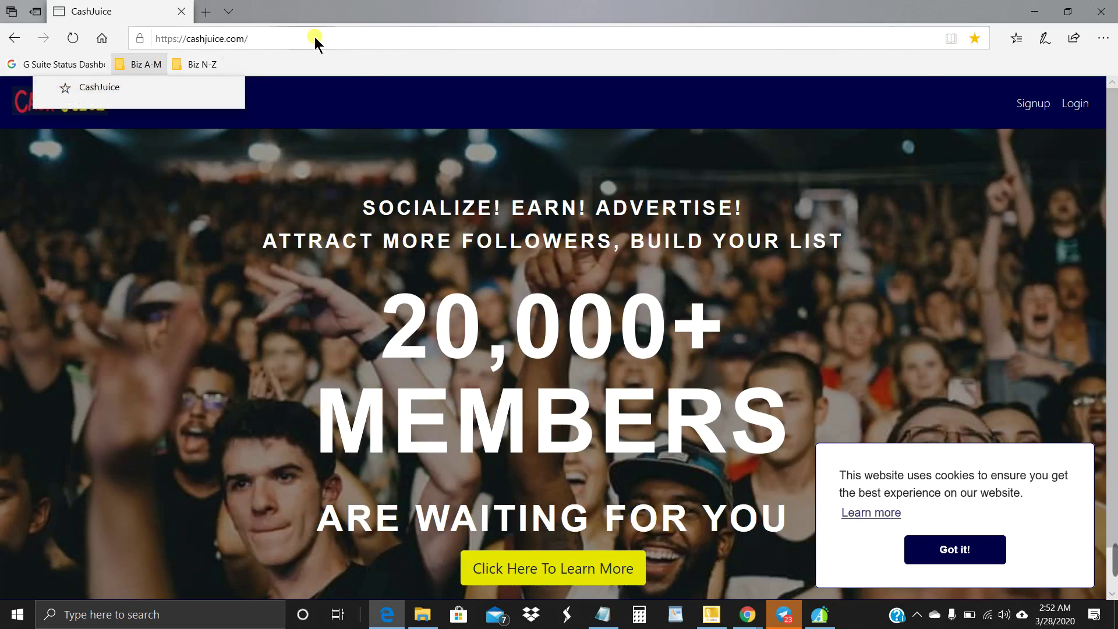
{"action": "left_click", "coordinate": [282, 61]}
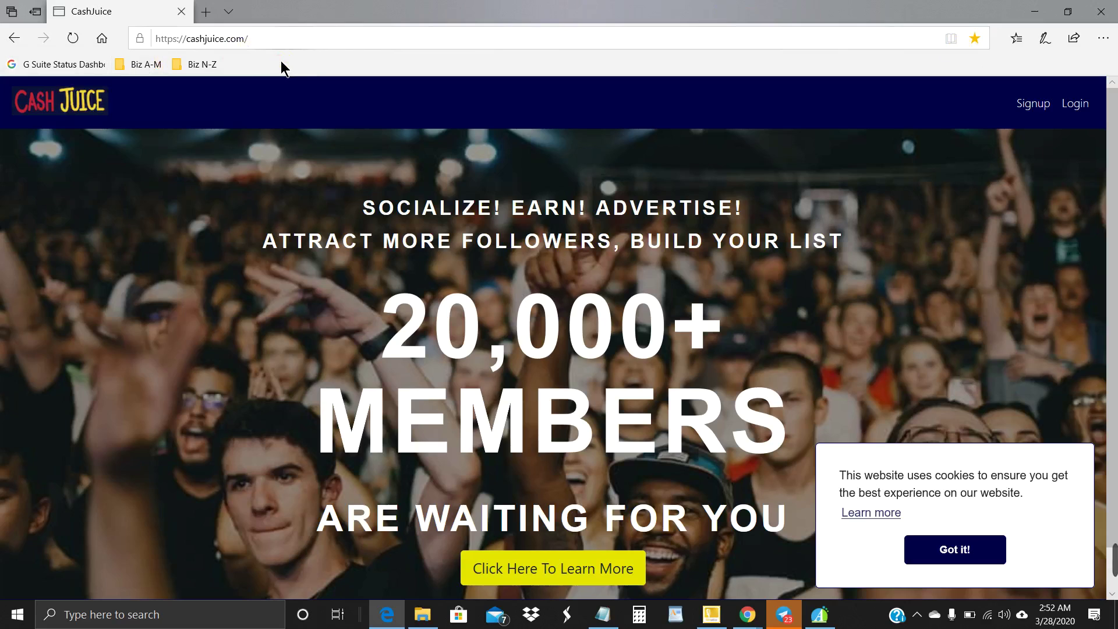
Create a new folder named "Research" on the favorites bar and check for it in the favorites list.
{"action": "right_click", "coordinate": [281, 61]}
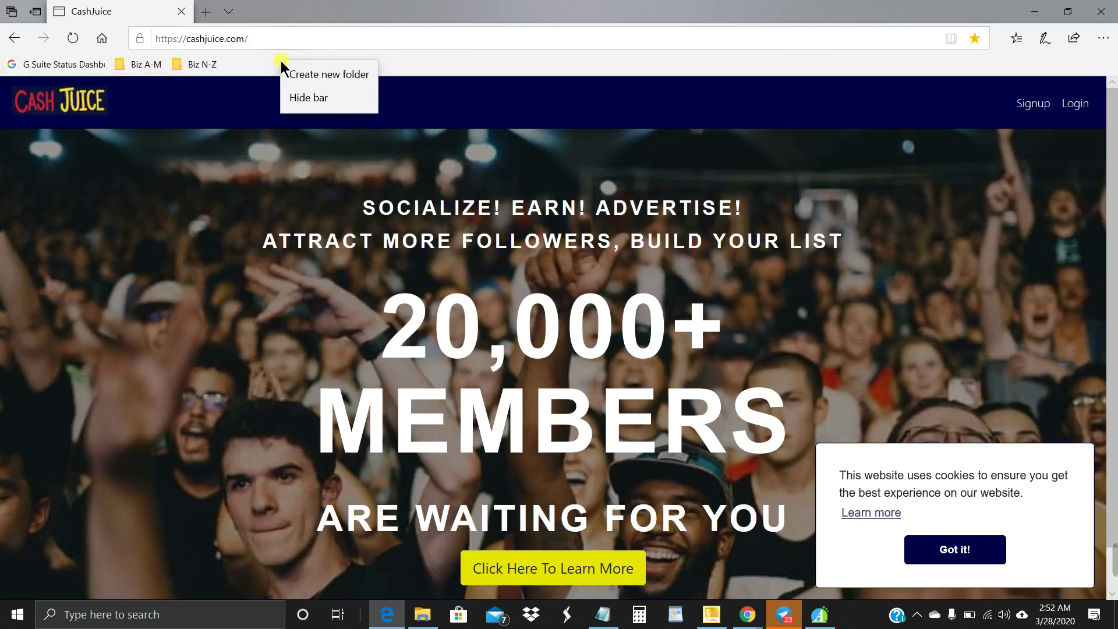
{"action": "left_click", "coordinate": [327, 74]}
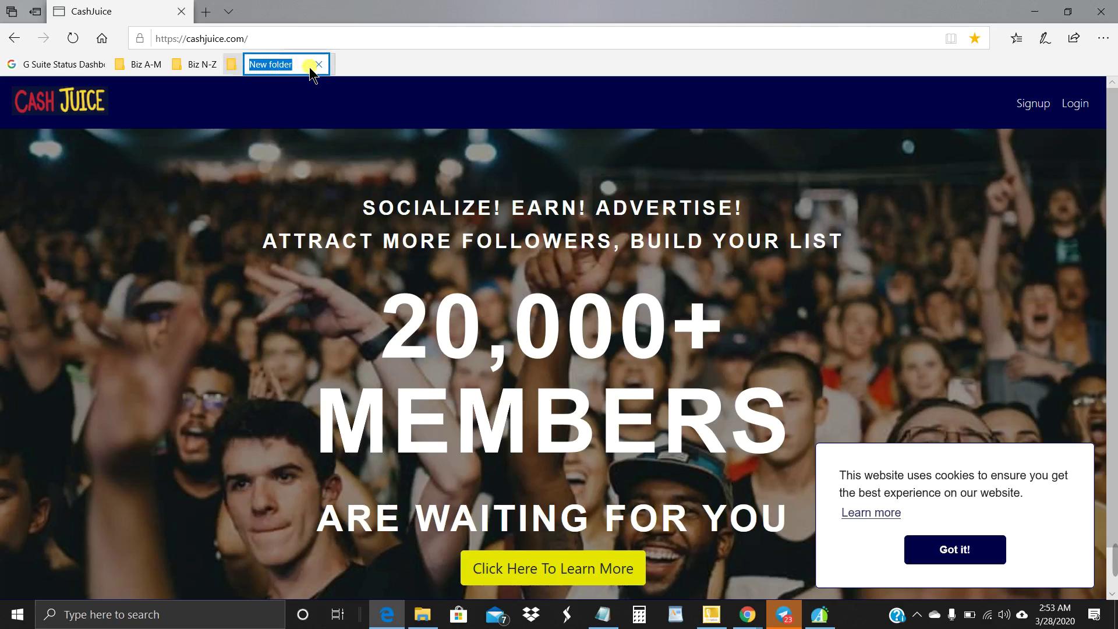
{"action": "type", "text": "Researc"}
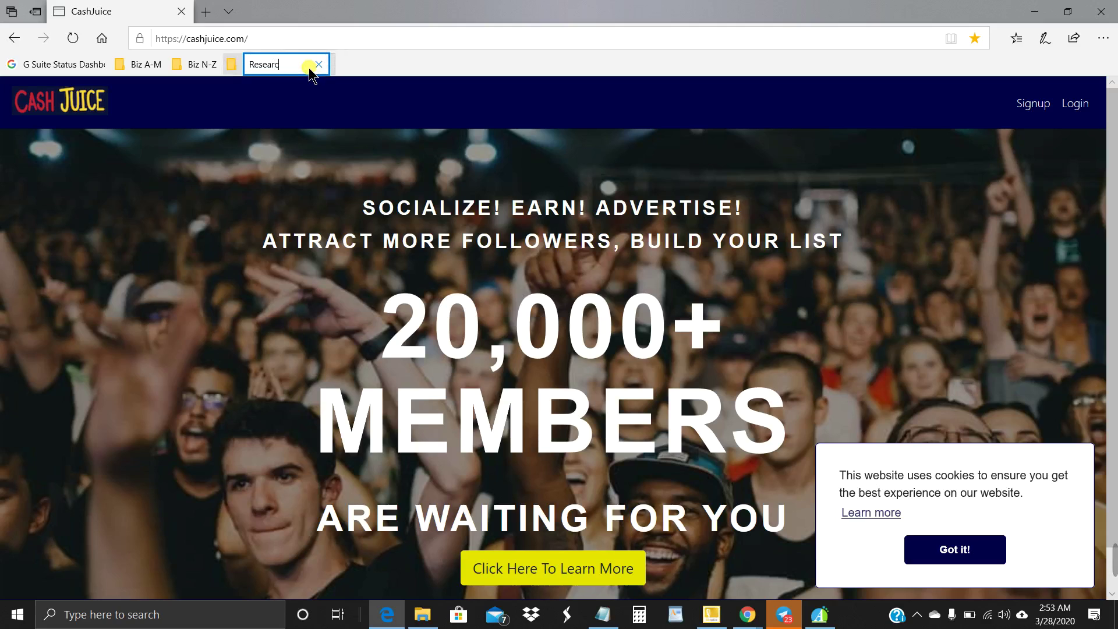
{"action": "type", "text": "h"}
{"action": "key", "text": "Return"}
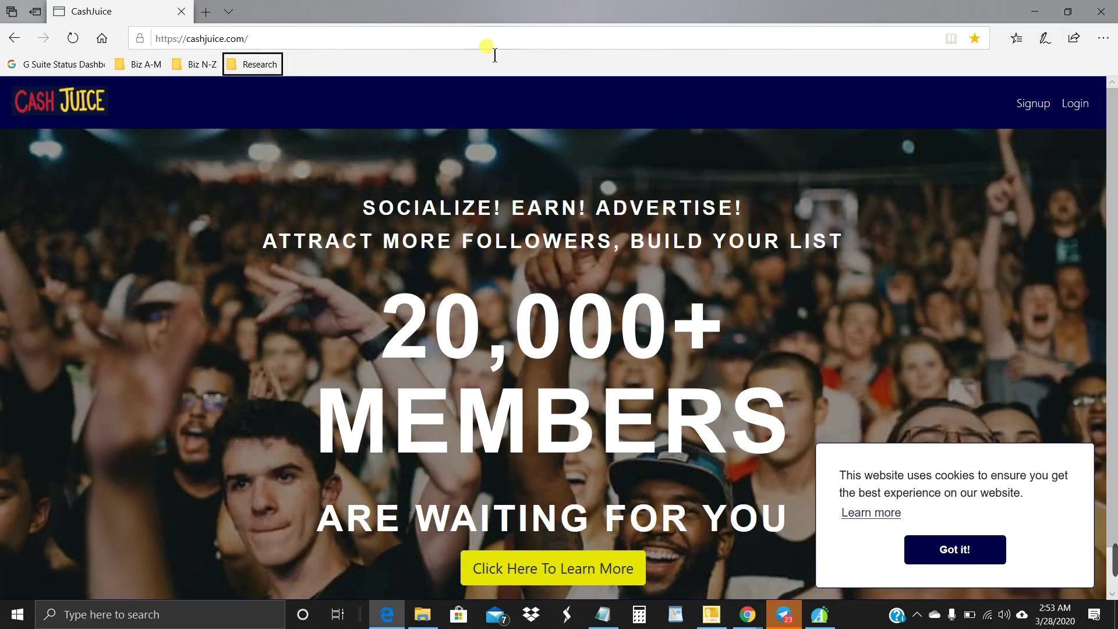
{"action": "left_click", "coordinate": [1016, 39]}
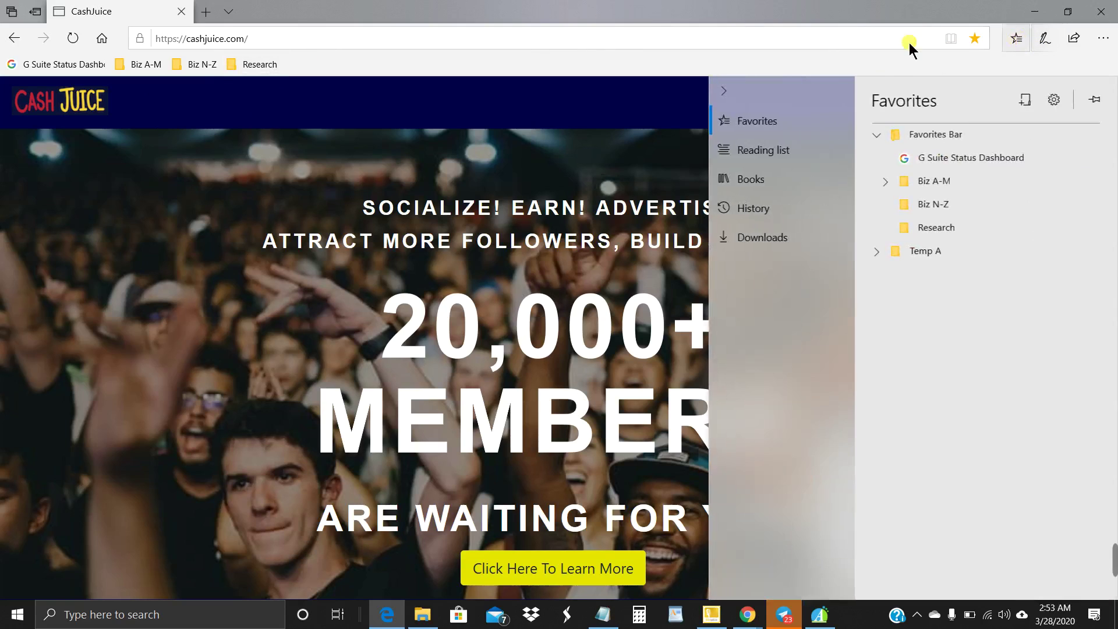
{"action": "left_click", "coordinate": [464, 38]}
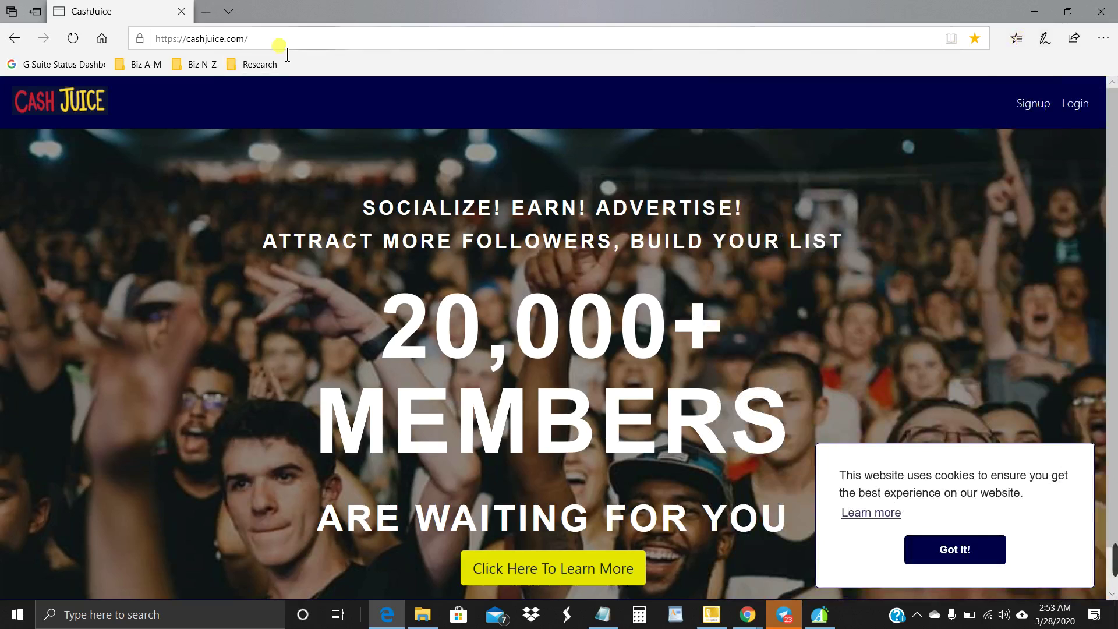
Go to yahoo.com in the current tab.
{"action": "left_click", "coordinate": [263, 41]}
{"action": "key", "text": "ctrl+a"}
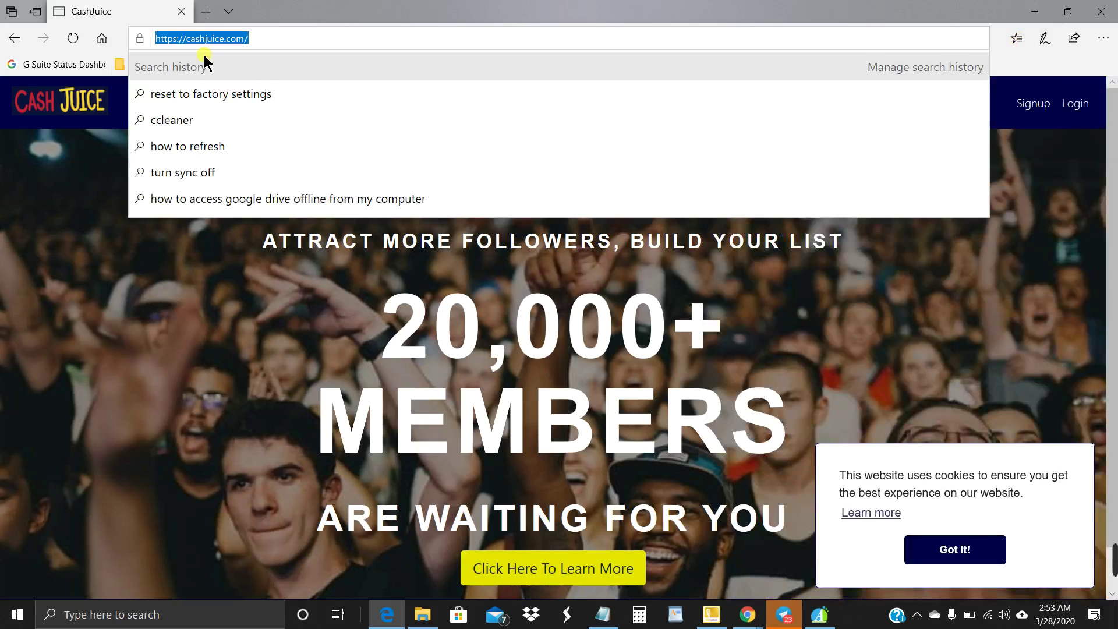
{"action": "type", "text": "yahoo.com"}
{"action": "key", "text": "Return"}
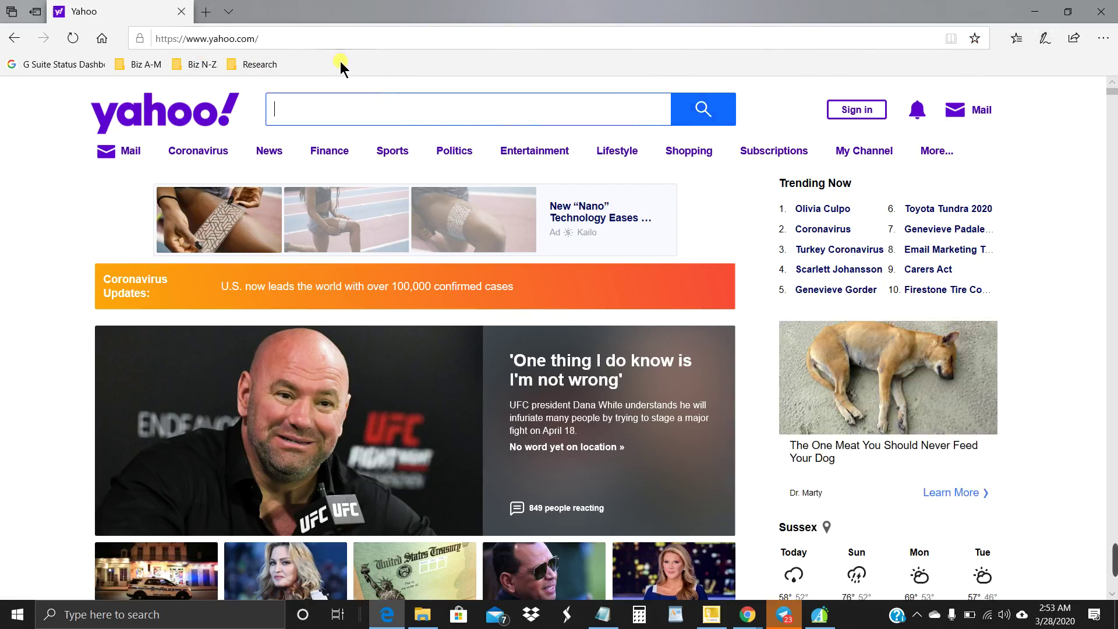
Save the Yahoo page as a favorite in the Research folder of the Favorites Bar and check that folder's contents.
{"action": "left_click", "coordinate": [976, 39]}
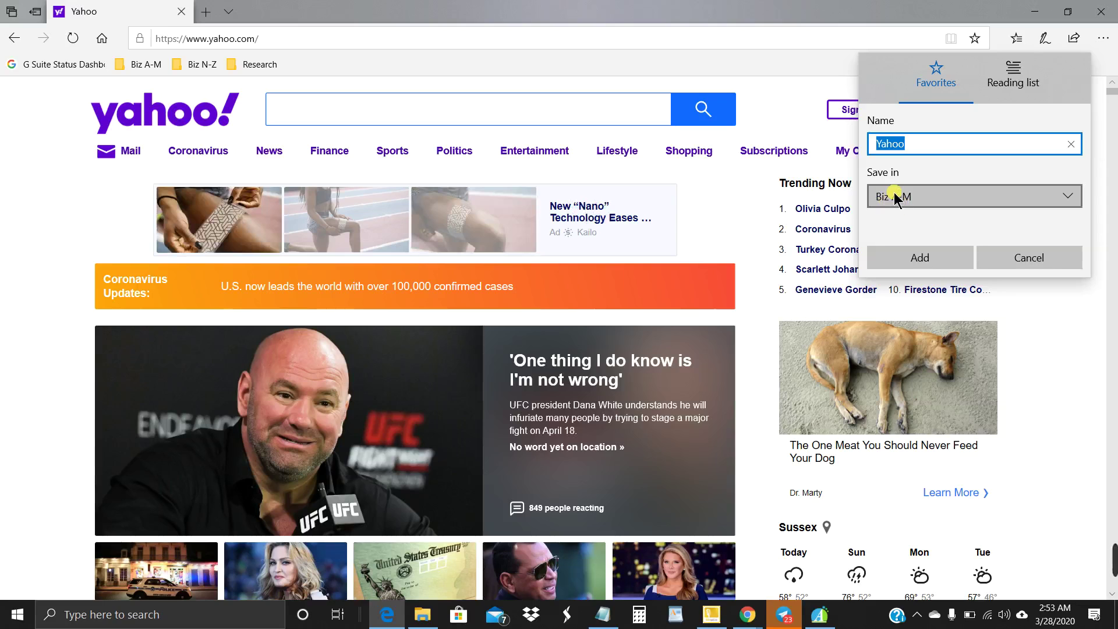
{"action": "left_click", "coordinate": [1070, 196]}
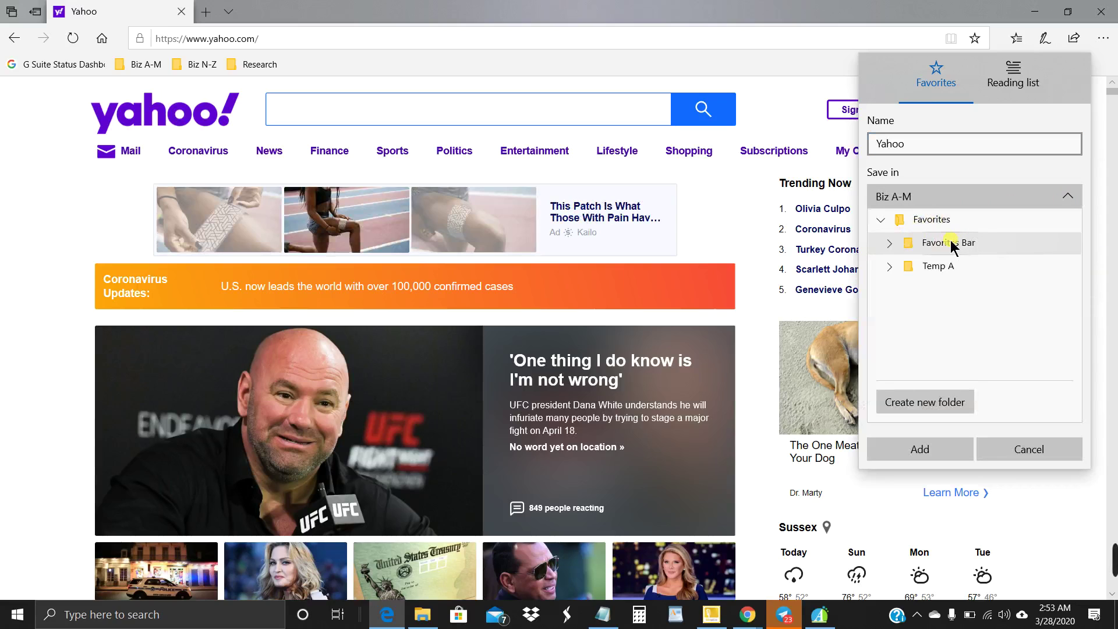
{"action": "left_click", "coordinate": [890, 245]}
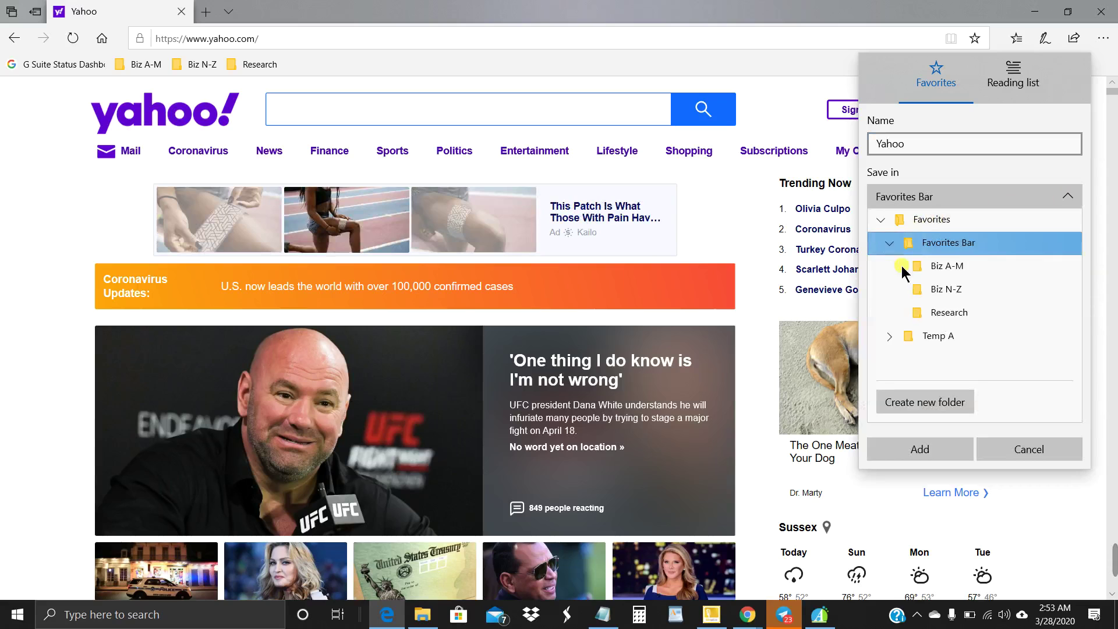
{"action": "left_click", "coordinate": [948, 314]}
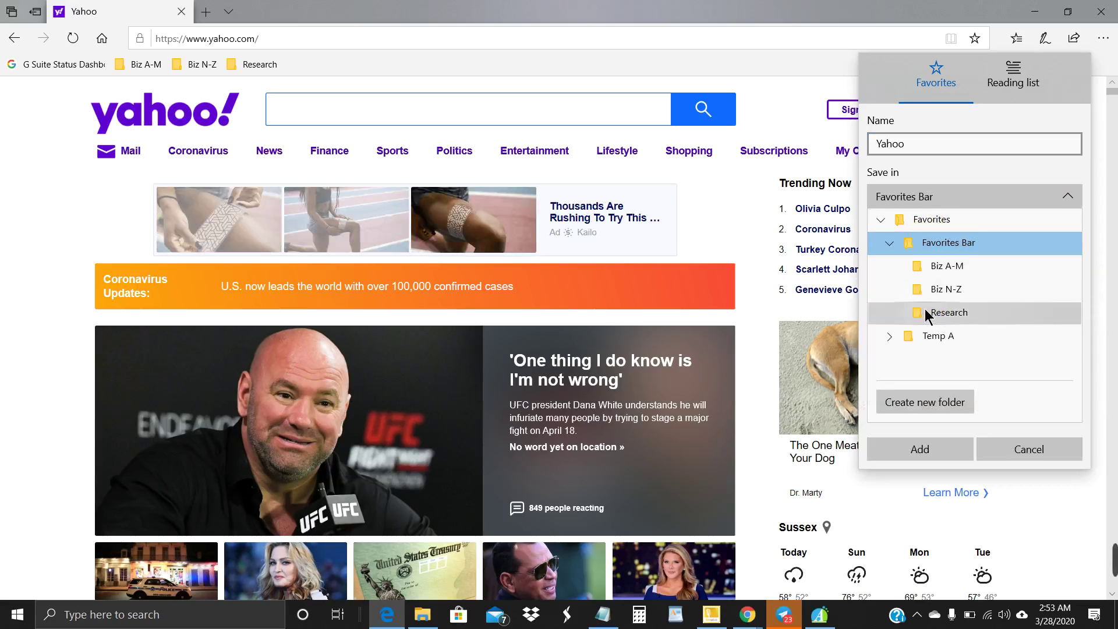
{"action": "left_click", "coordinate": [919, 450]}
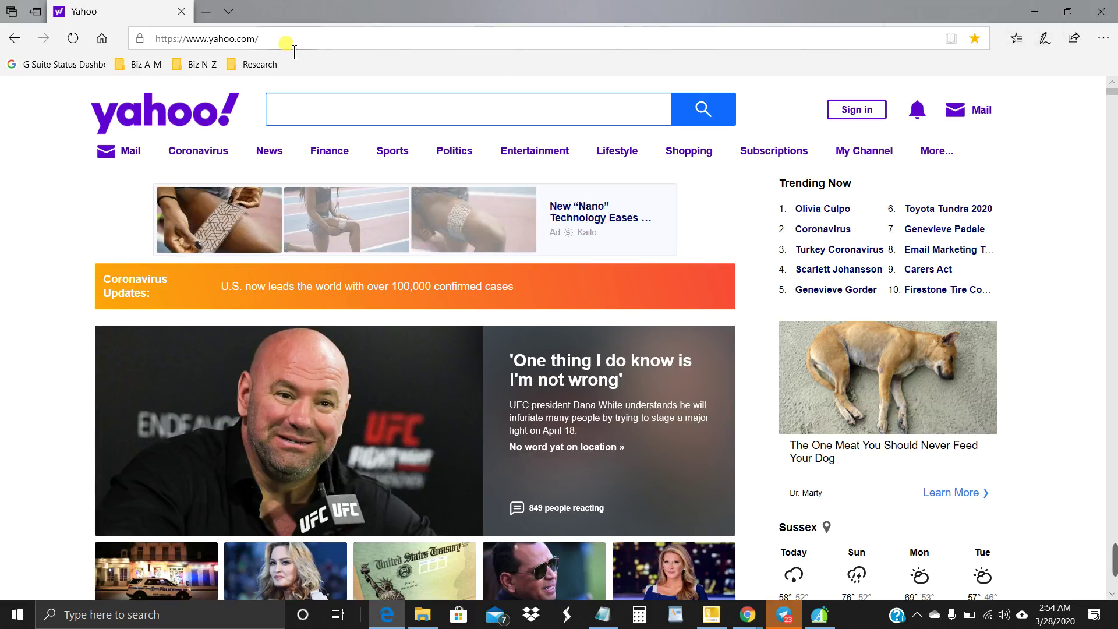
{"action": "left_click", "coordinate": [262, 65]}
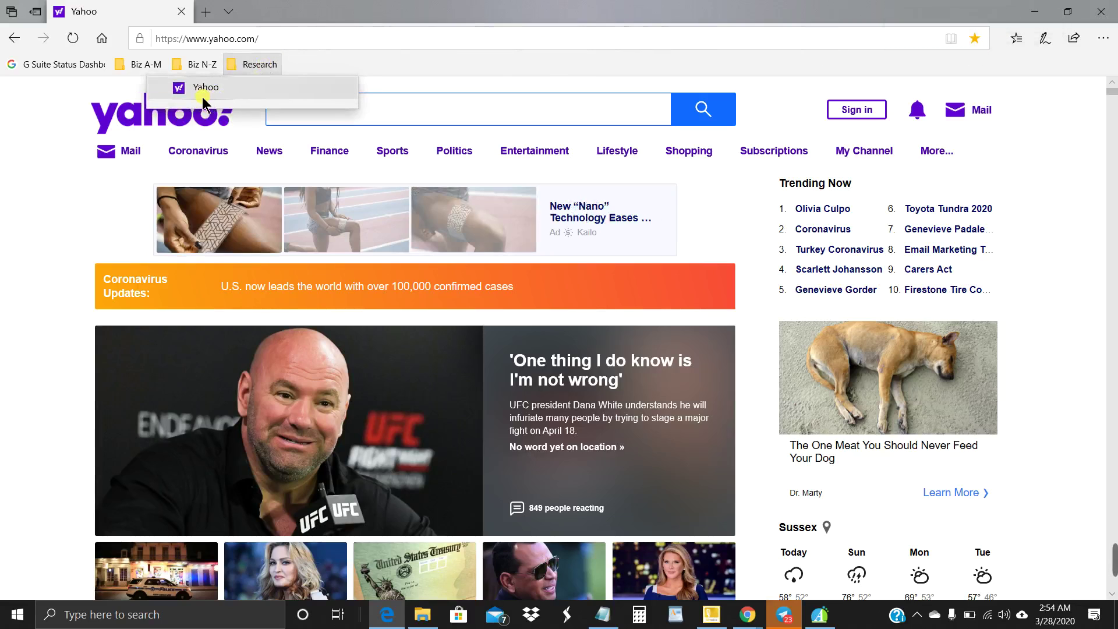
{"action": "key", "text": "Escape"}
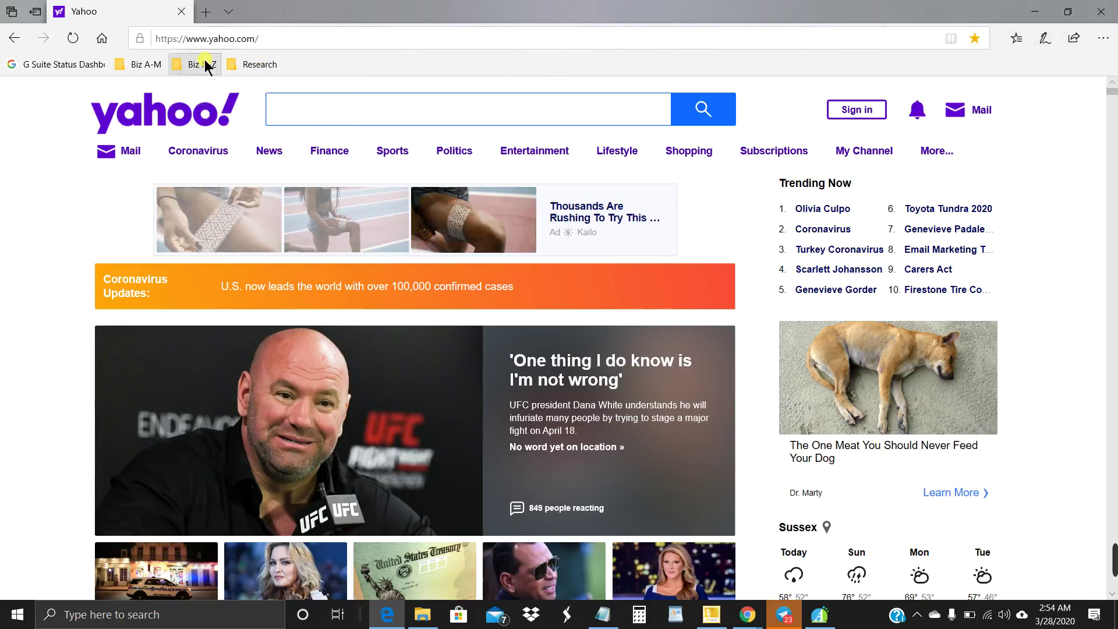
Create a new folder named "Crypto" on the favorites bar.
{"action": "right_click", "coordinate": [354, 62]}
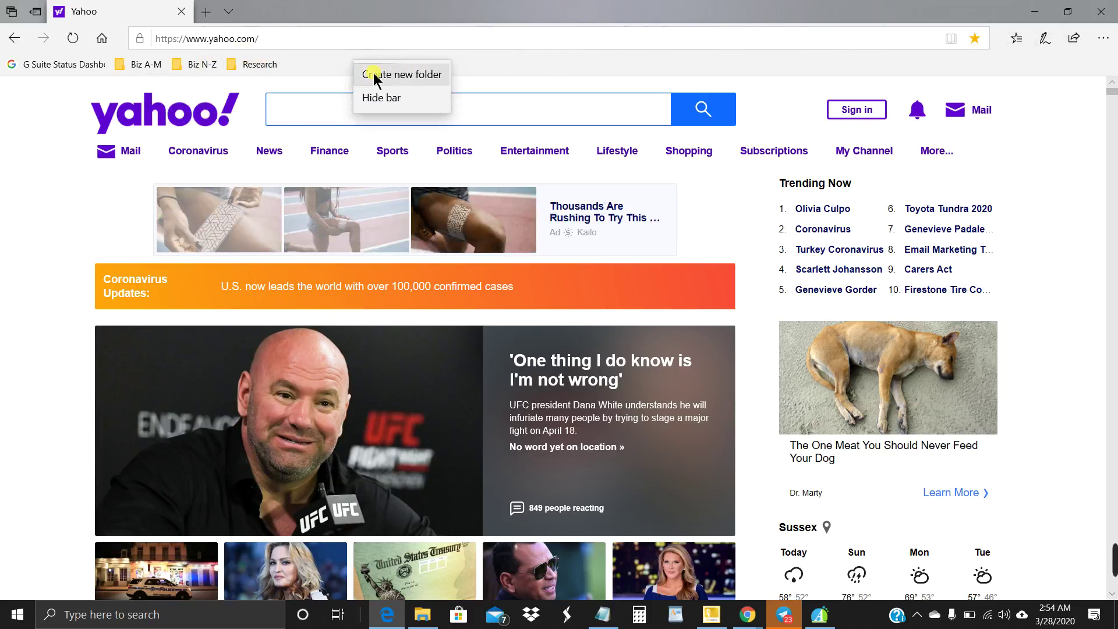
{"action": "left_click", "coordinate": [374, 74]}
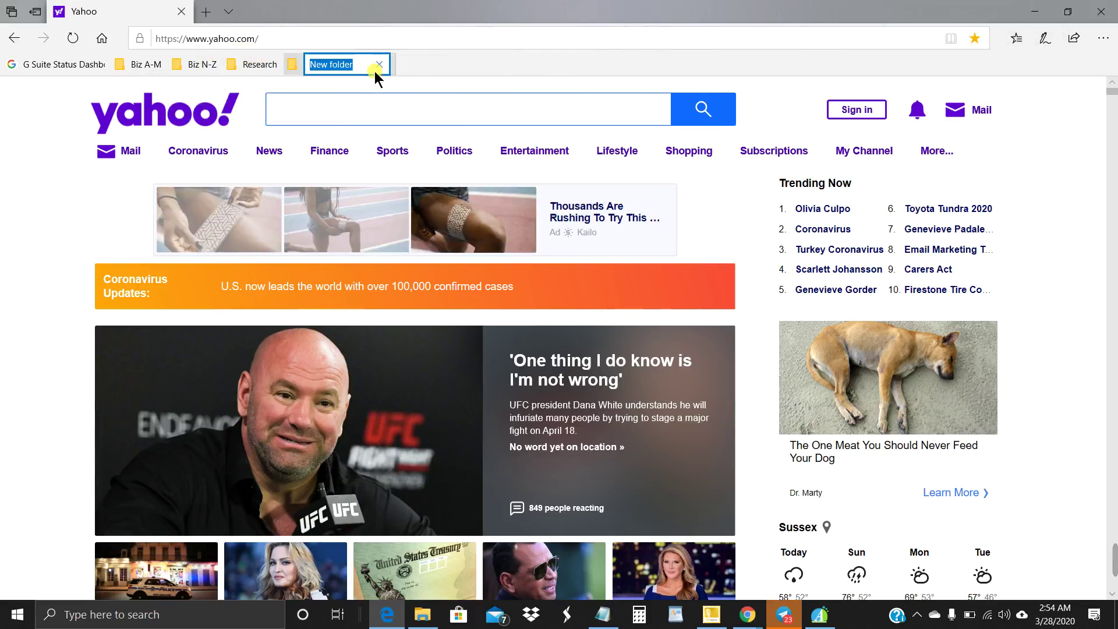
{"action": "type", "text": "Cry"}
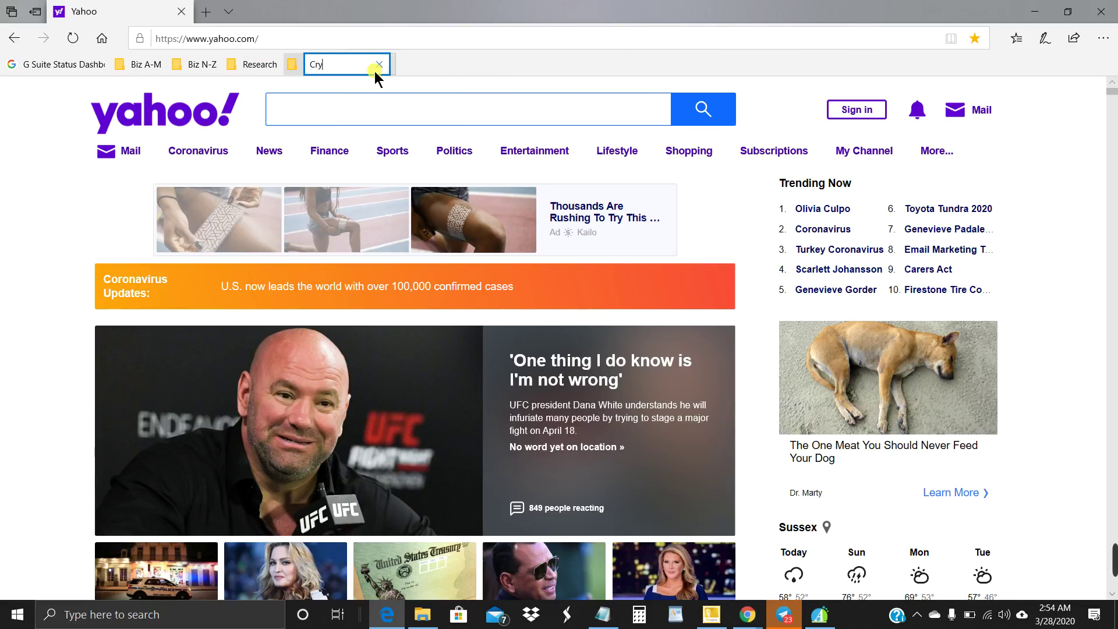
{"action": "type", "text": "pto"}
{"action": "key", "text": "Return"}
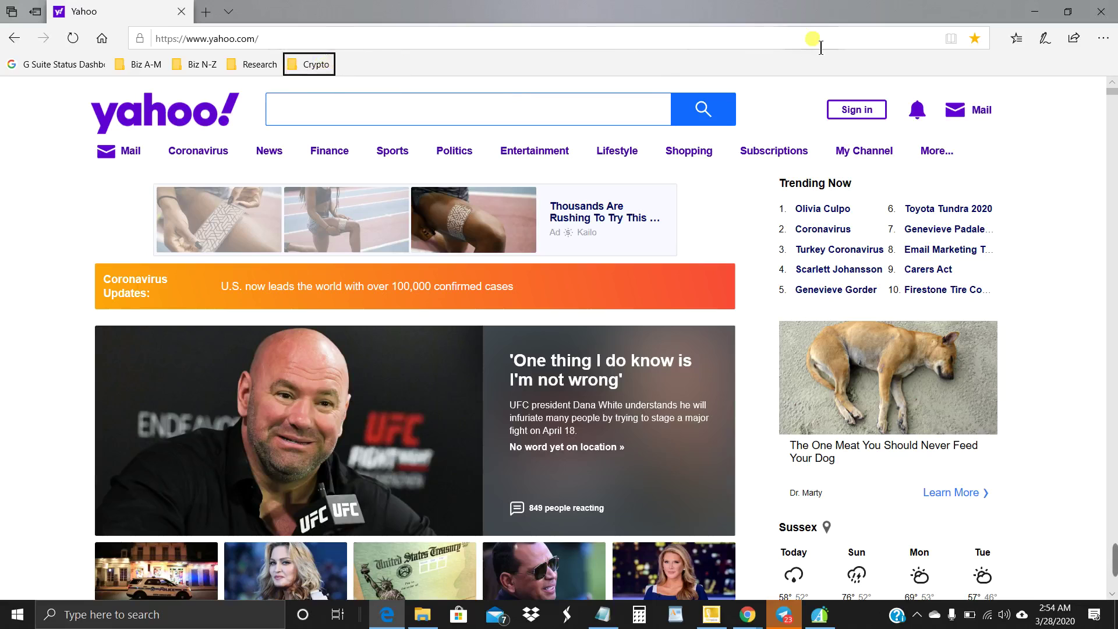
Examine the folders under Favorites Bar in the favorites list, including the contents of the Research folder.
{"action": "left_click", "coordinate": [1016, 40]}
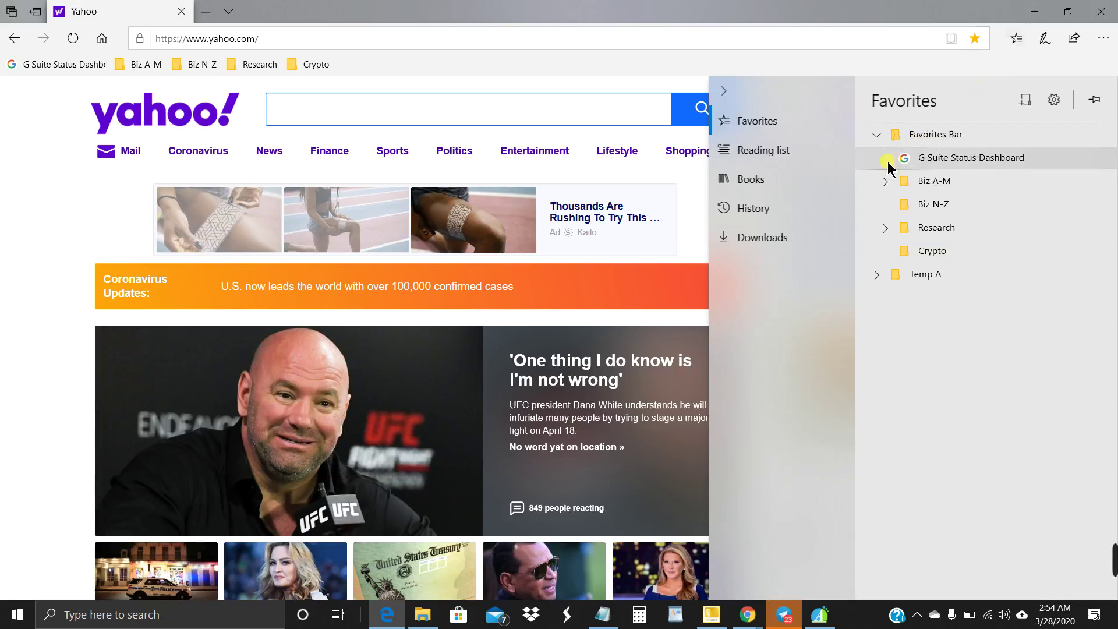
{"action": "left_click", "coordinate": [876, 134]}
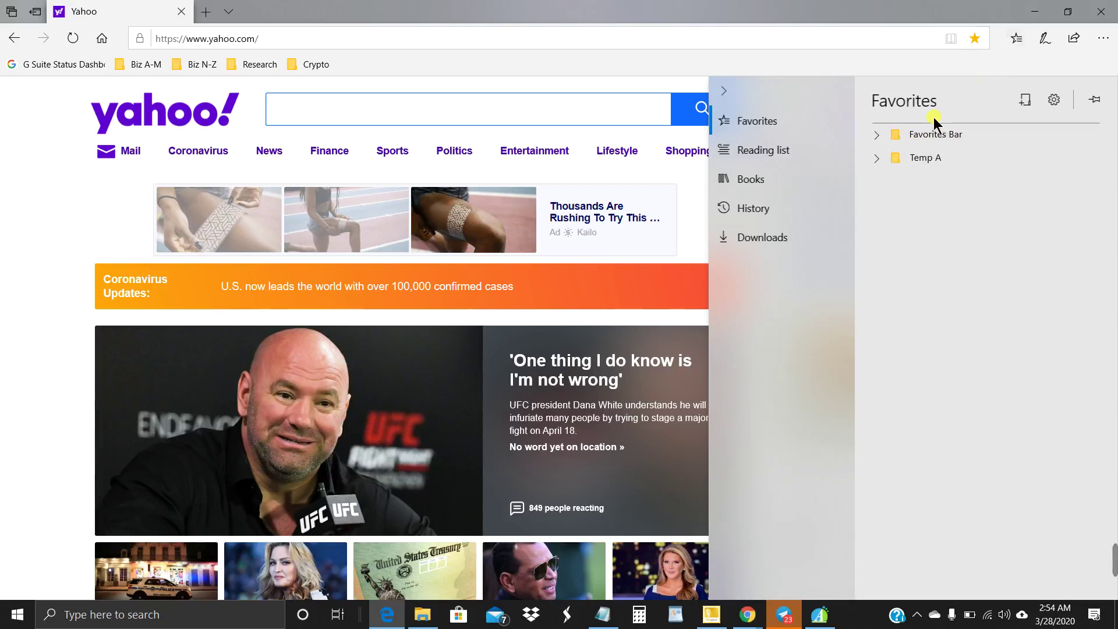
{"action": "left_click", "coordinate": [876, 134]}
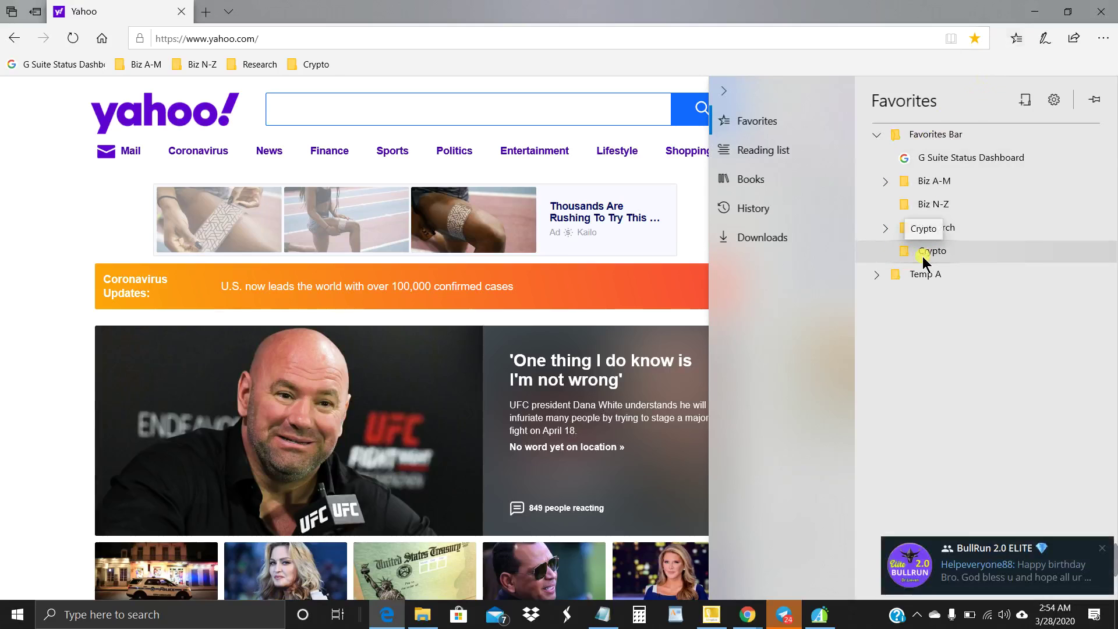
{"action": "mouse_move", "coordinate": [922, 258]}
{"action": "left_mouse_down"}
{"action": "mouse_move", "coordinate": [909, 230]}
{"action": "mouse_move", "coordinate": [913, 250]}
{"action": "left_mouse_up"}
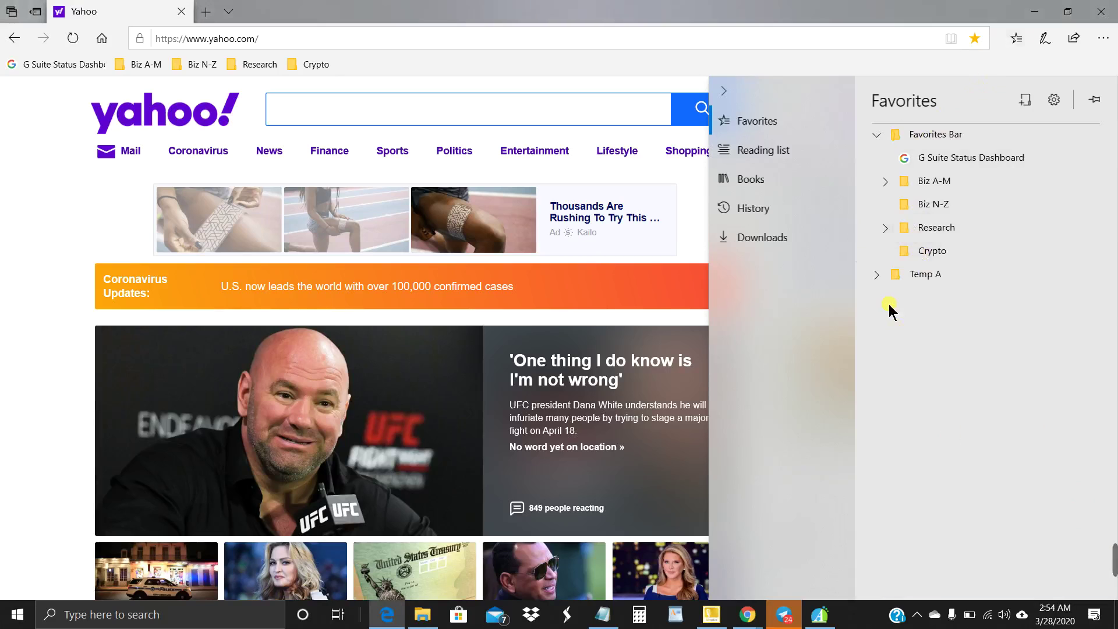
{"action": "mouse_move", "coordinate": [930, 272]}
{"action": "left_mouse_down"}
{"action": "mouse_move", "coordinate": [934, 314]}
{"action": "mouse_move", "coordinate": [931, 259]}
{"action": "left_mouse_up"}
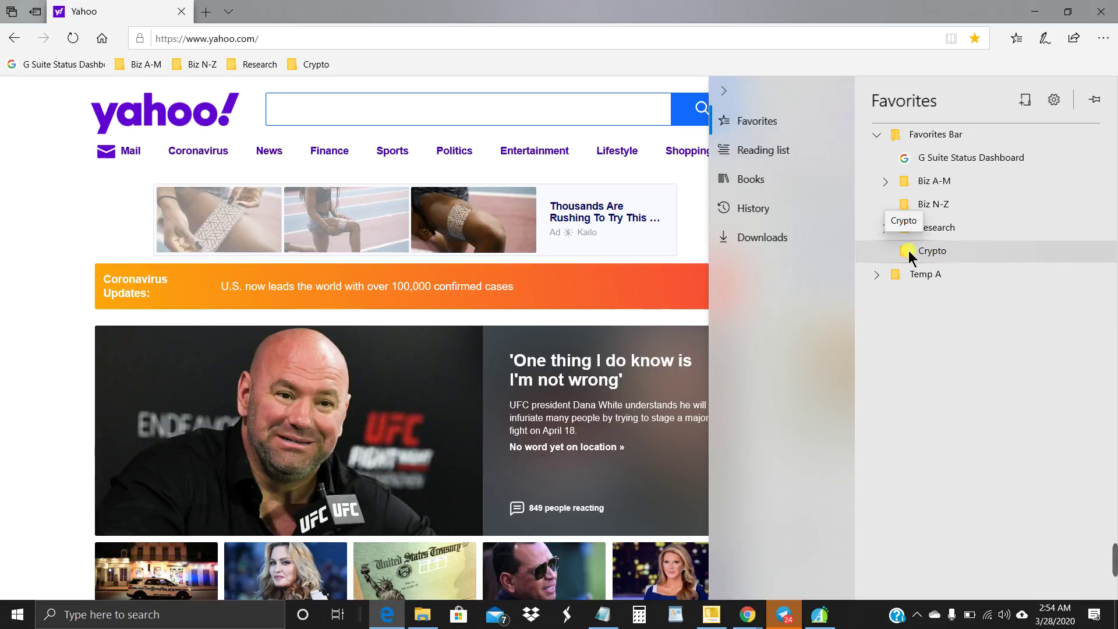
{"action": "left_click", "coordinate": [885, 228]}
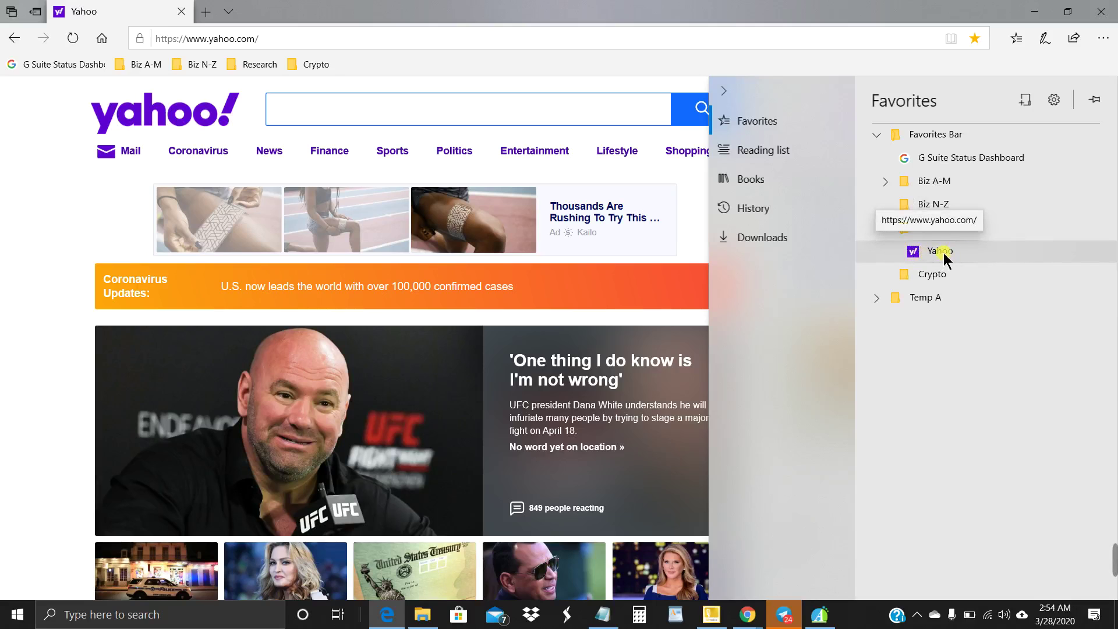
{"action": "left_click", "coordinate": [884, 228]}
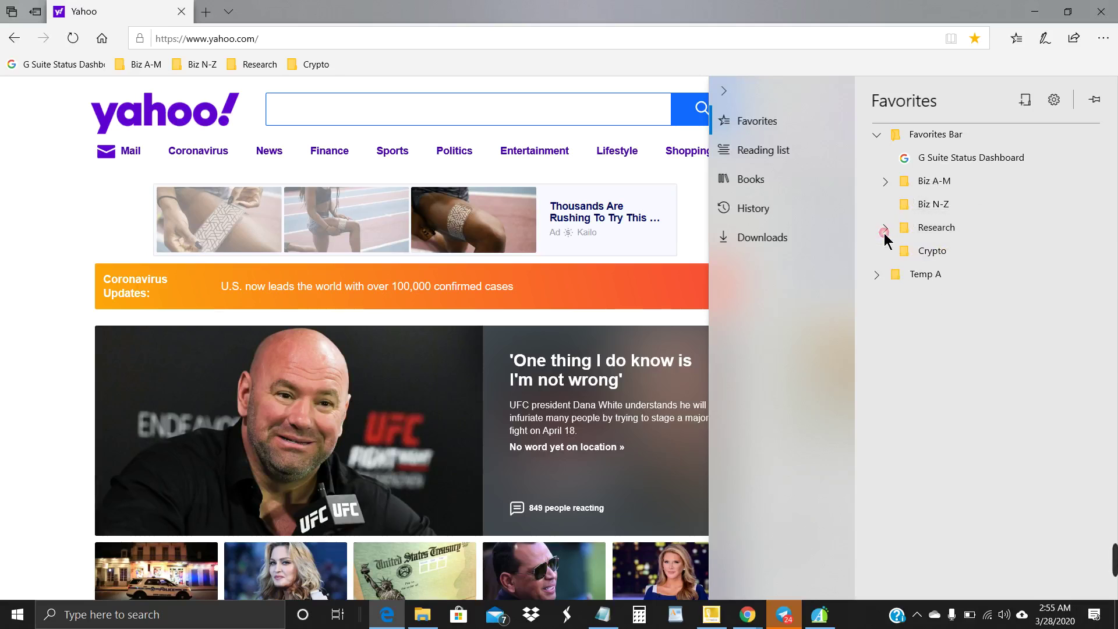
Create a subfolder named "Faucet" inside the Crypto folder in the favorites list.
{"action": "right_click", "coordinate": [933, 255]}
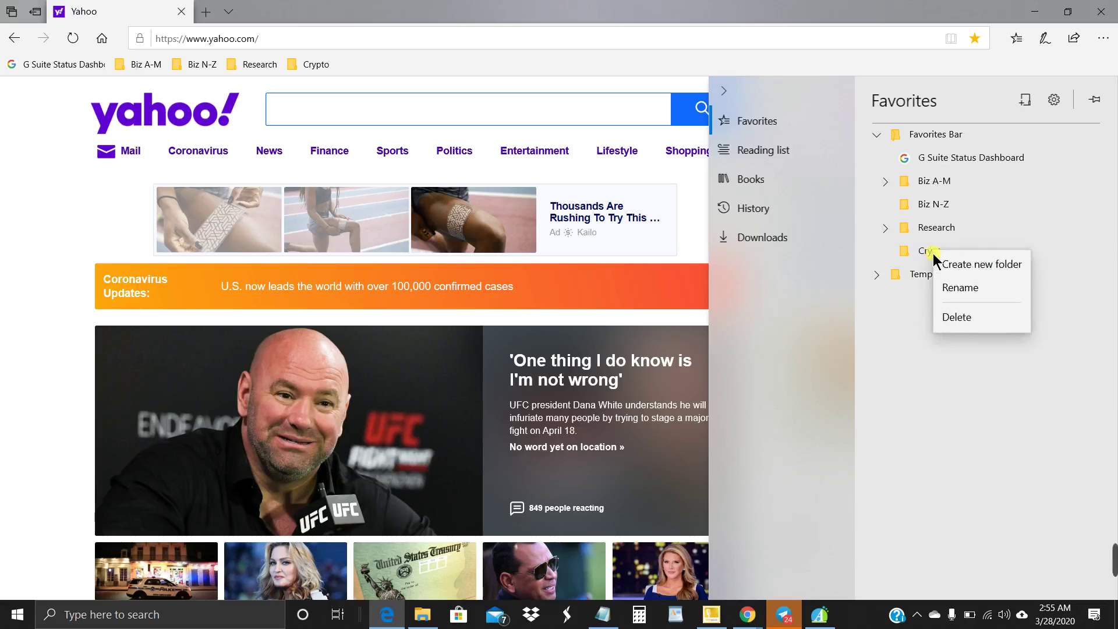
{"action": "left_click", "coordinate": [983, 265]}
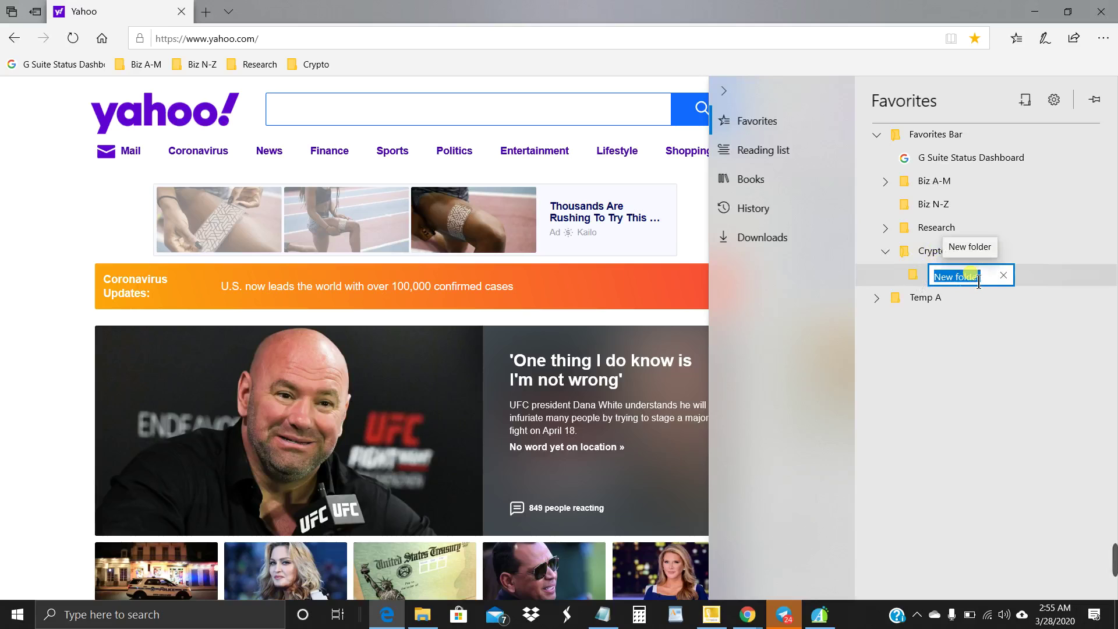
{"action": "type", "text": "F"}
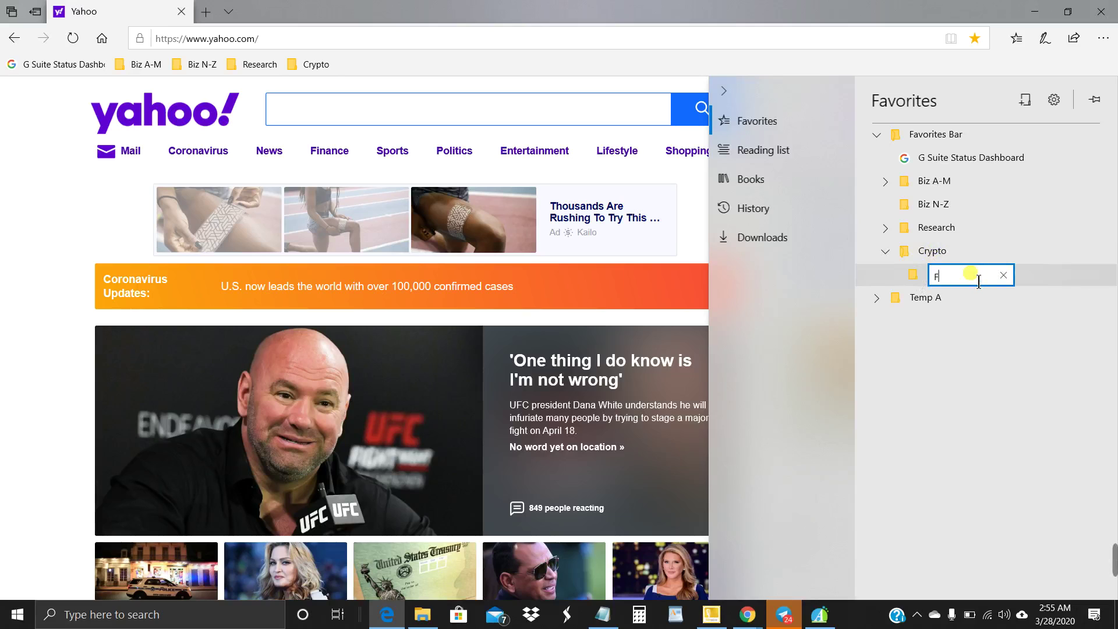
{"action": "type", "text": "aucet"}
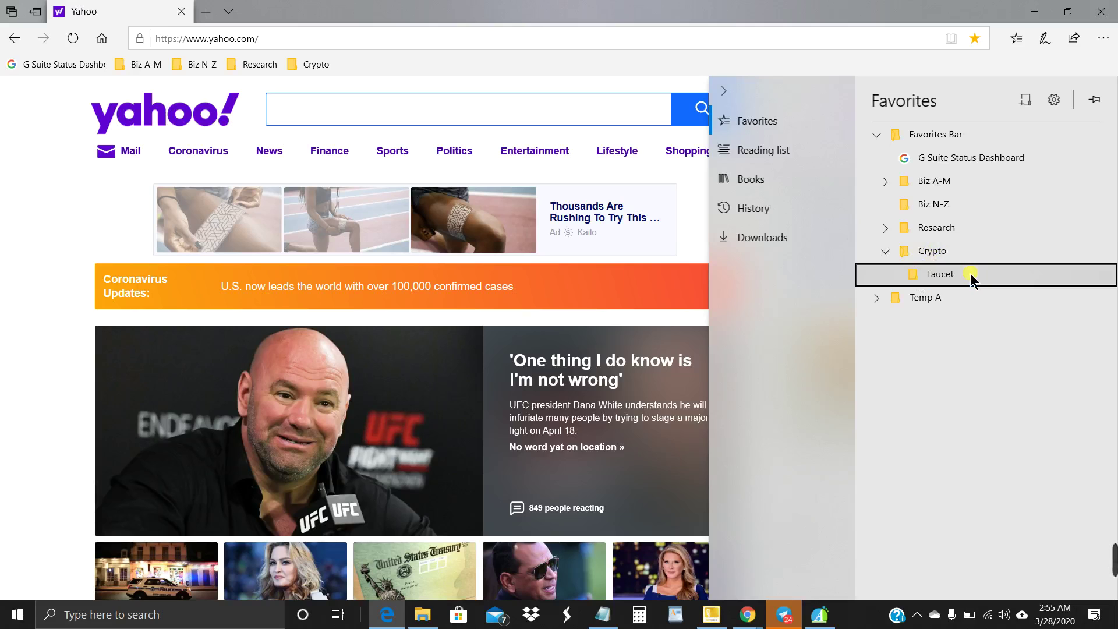
Create a second subfolder named "Wallet" inside the Crypto folder in the favorites list.
{"action": "left_click", "coordinate": [930, 252]}
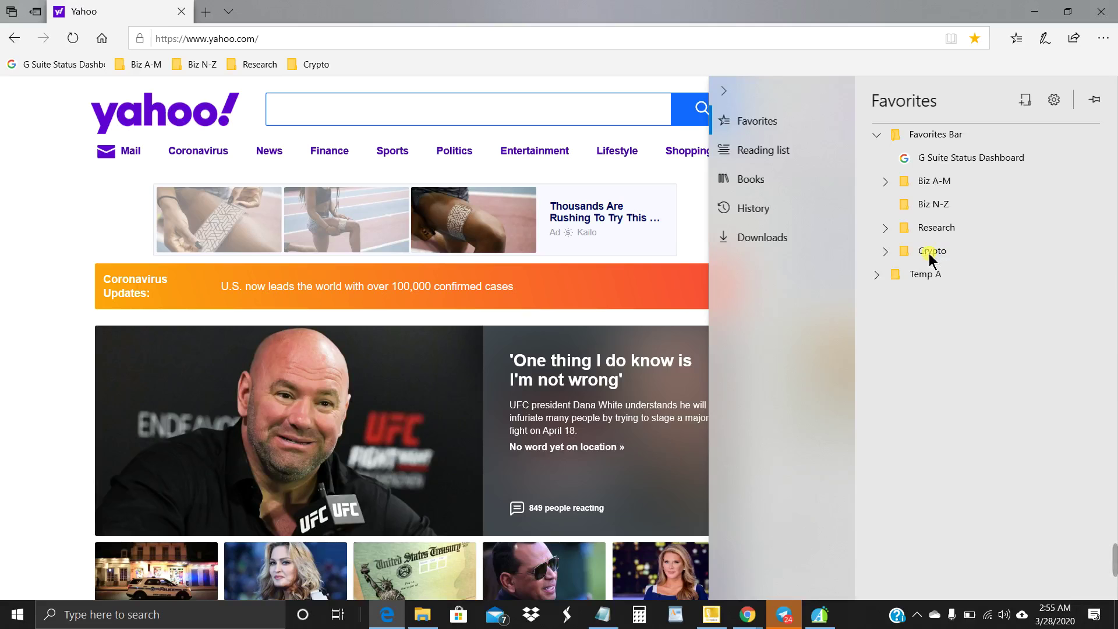
{"action": "right_click", "coordinate": [929, 254]}
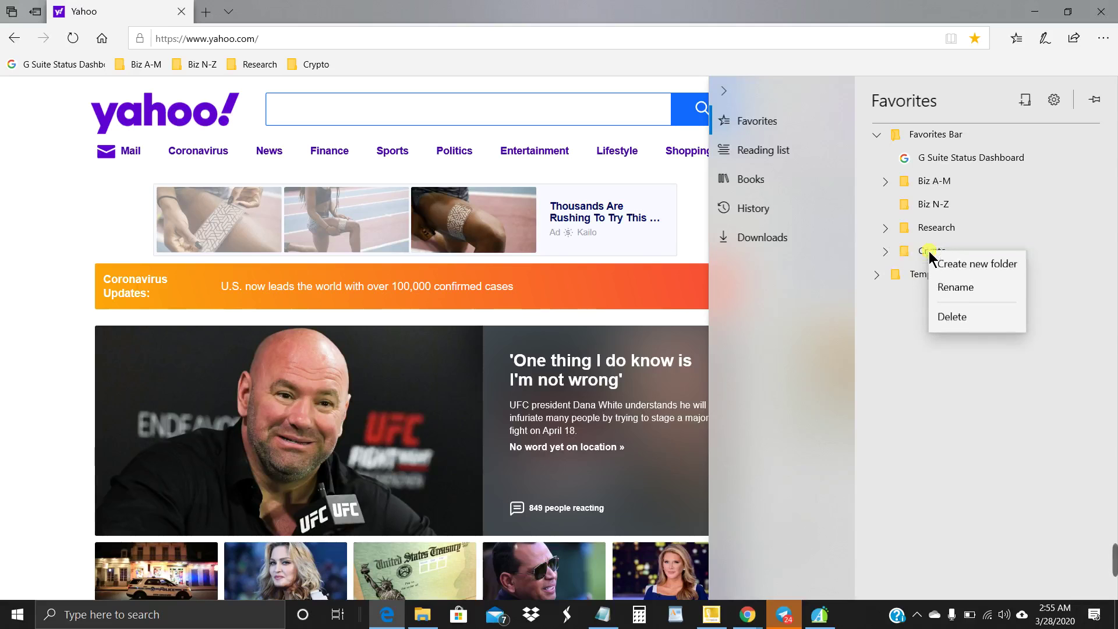
{"action": "left_click", "coordinate": [964, 264]}
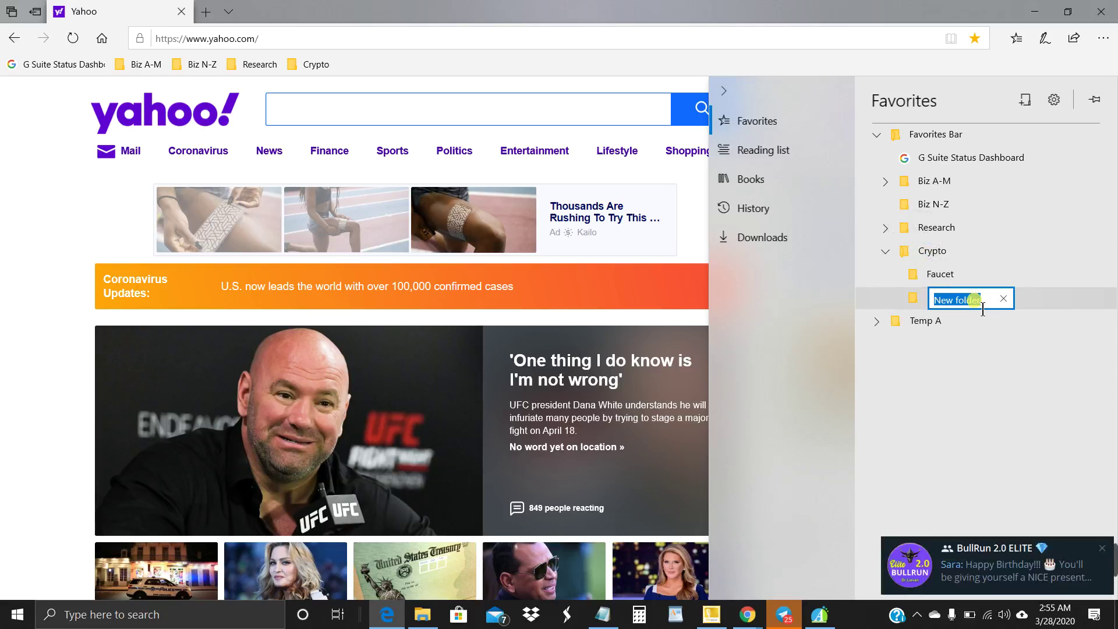
{"action": "type", "text": "Wall"}
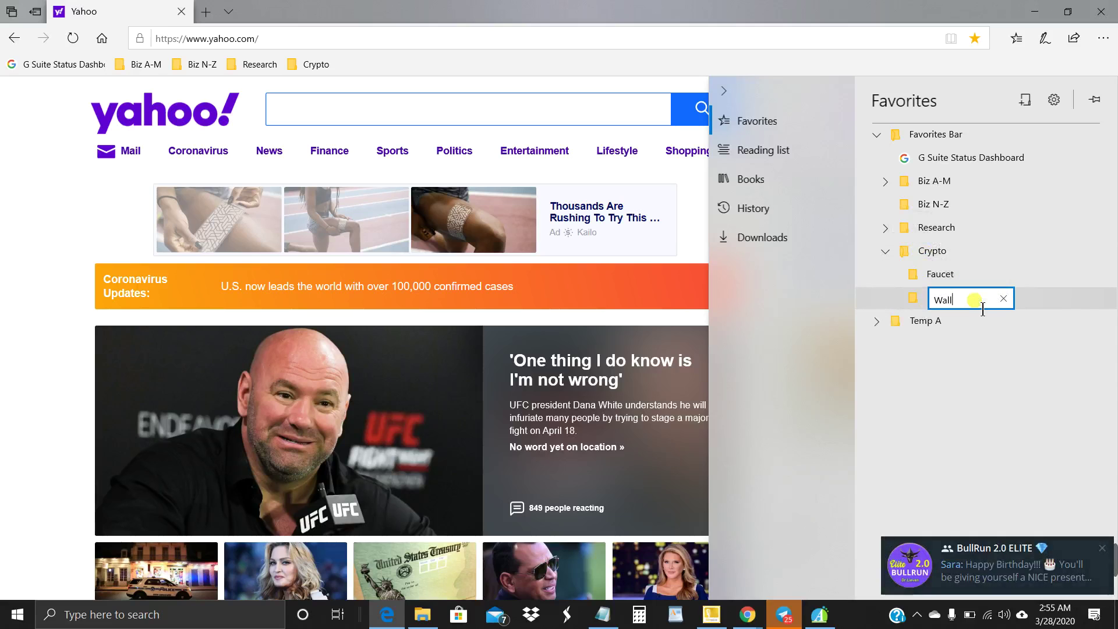
{"action": "type", "text": "et"}
{"action": "key", "text": "Return"}
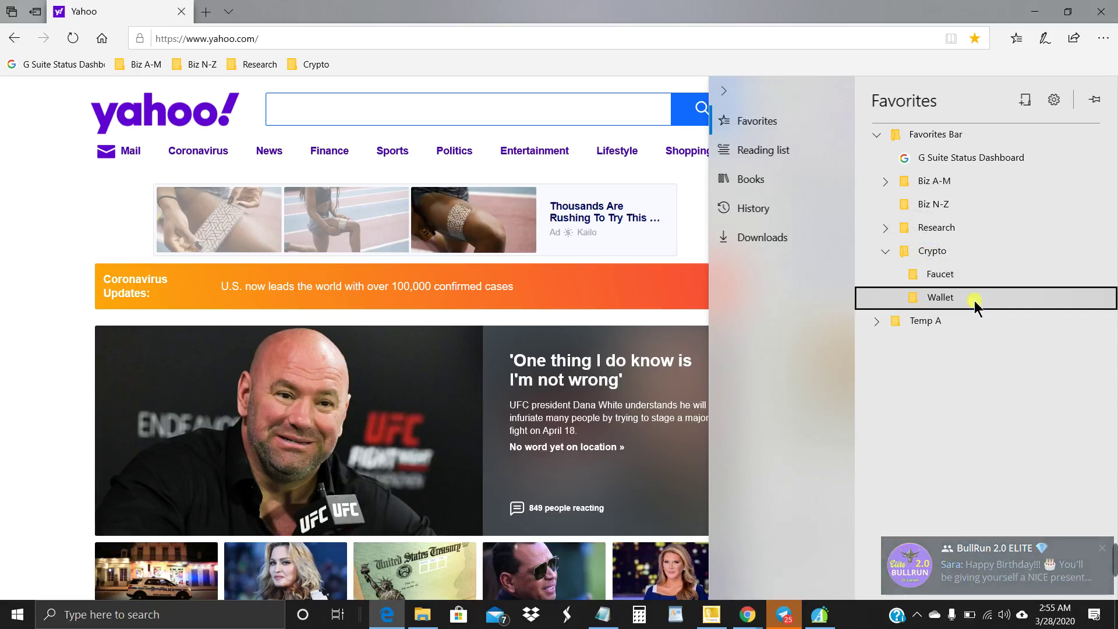
Create a subfolder named "Mining" inside the Faucet folder in the favorites list, and collapse the Faucet and Crypto folders.
{"action": "right_click", "coordinate": [942, 274]}
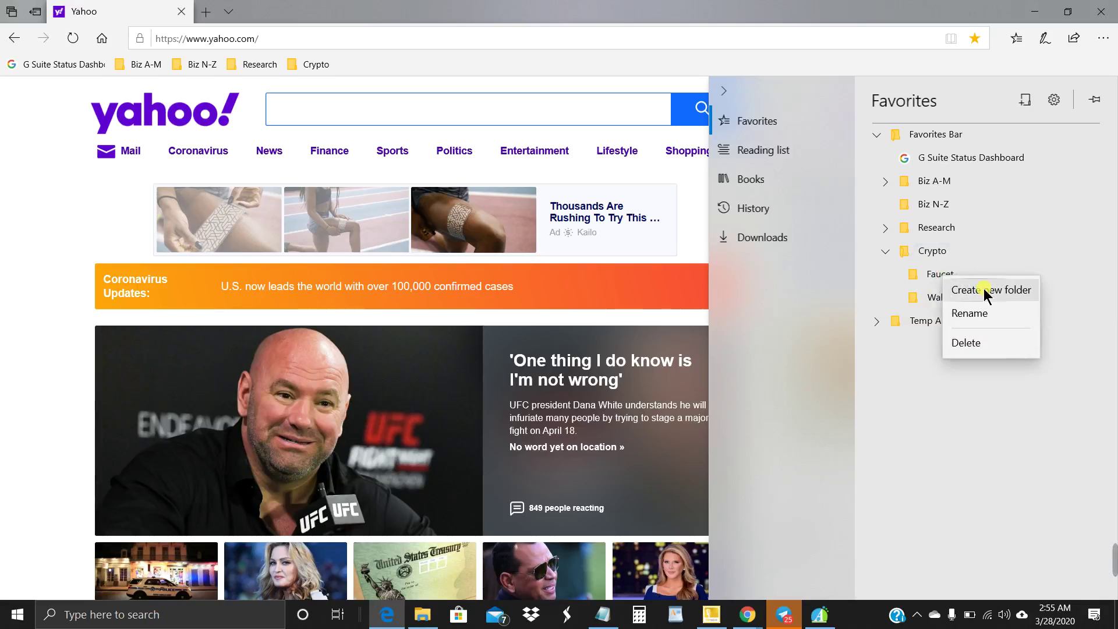
{"action": "left_click", "coordinate": [984, 289]}
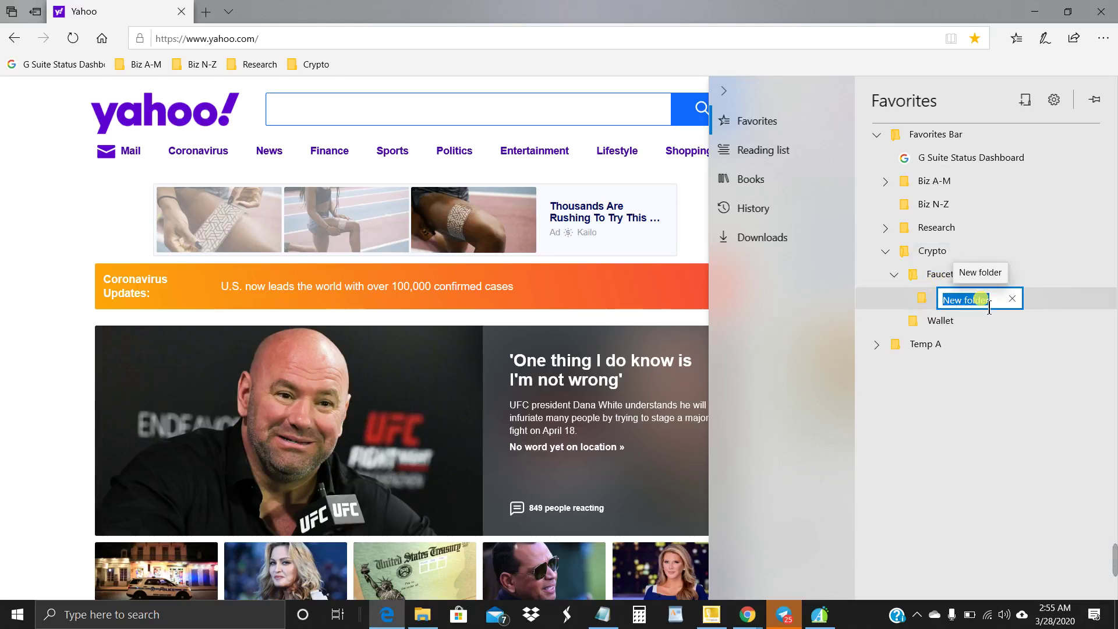
{"action": "type", "text": "M"}
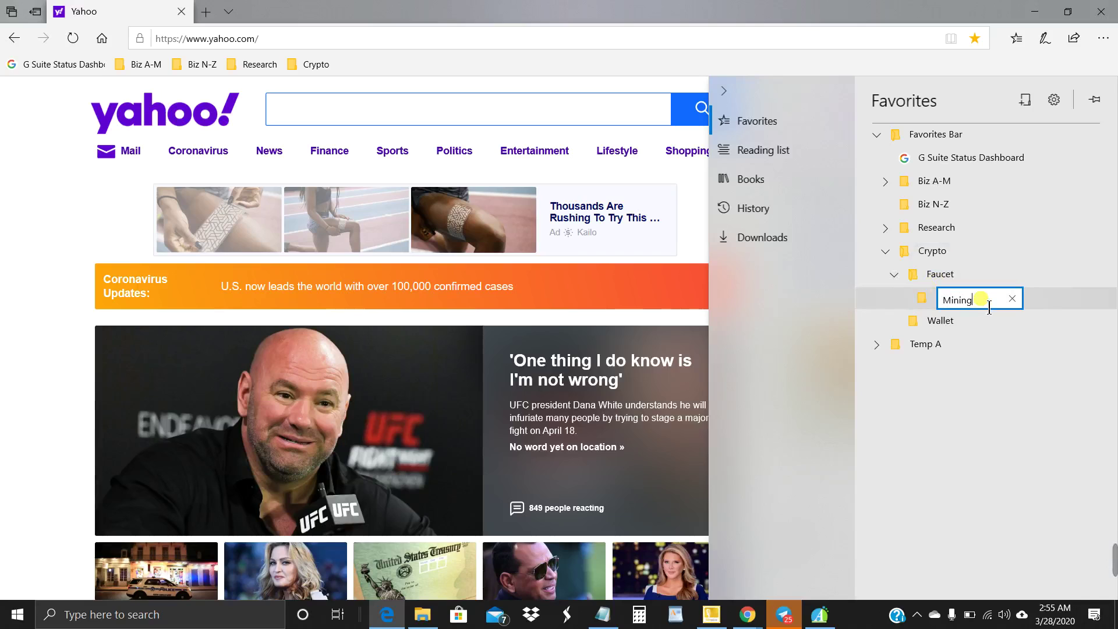
{"action": "type", "text": "ining"}
{"action": "key", "text": "Return"}
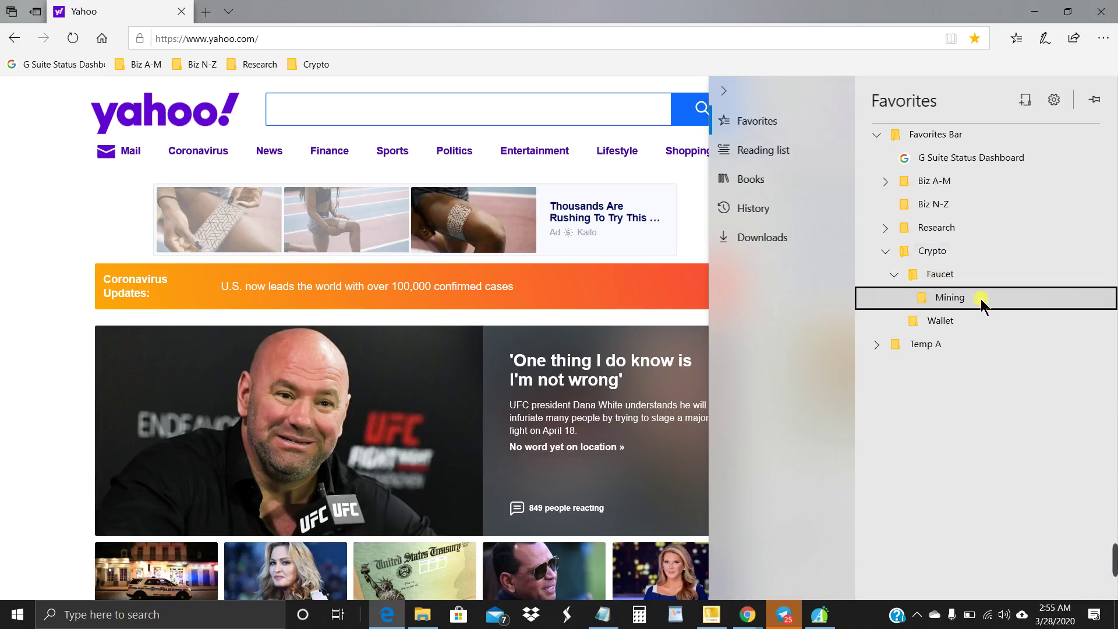
{"action": "left_click", "coordinate": [894, 275]}
{"action": "left_click", "coordinate": [884, 253]}
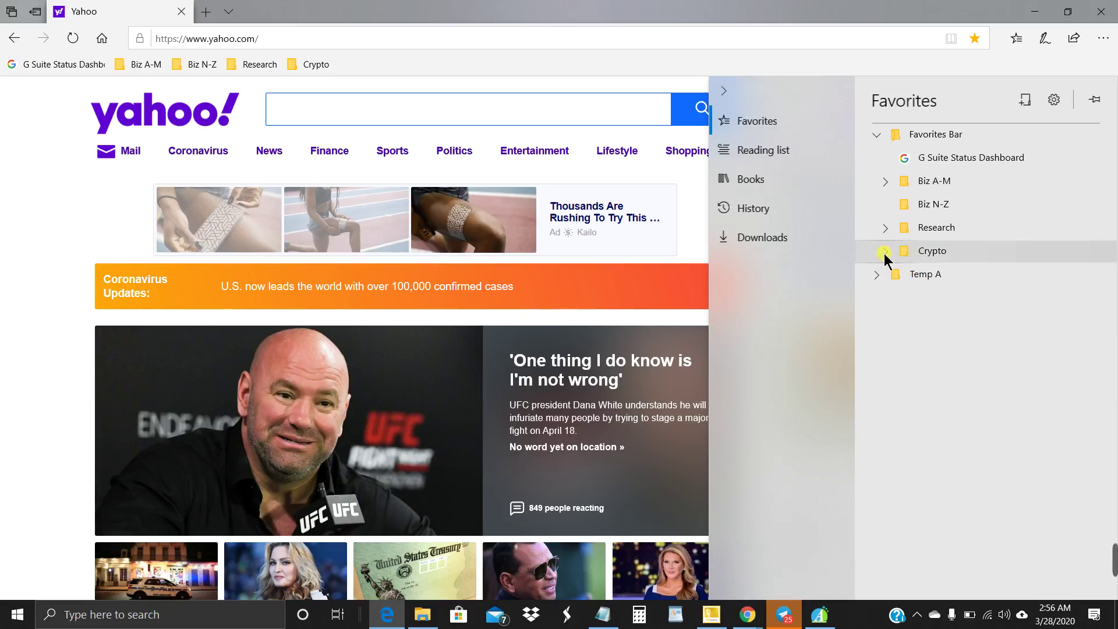
Close the favorites list and check the contents of the Crypto folder and its Faucet subfolder on the favorites bar.
{"action": "left_click", "coordinate": [382, 64]}
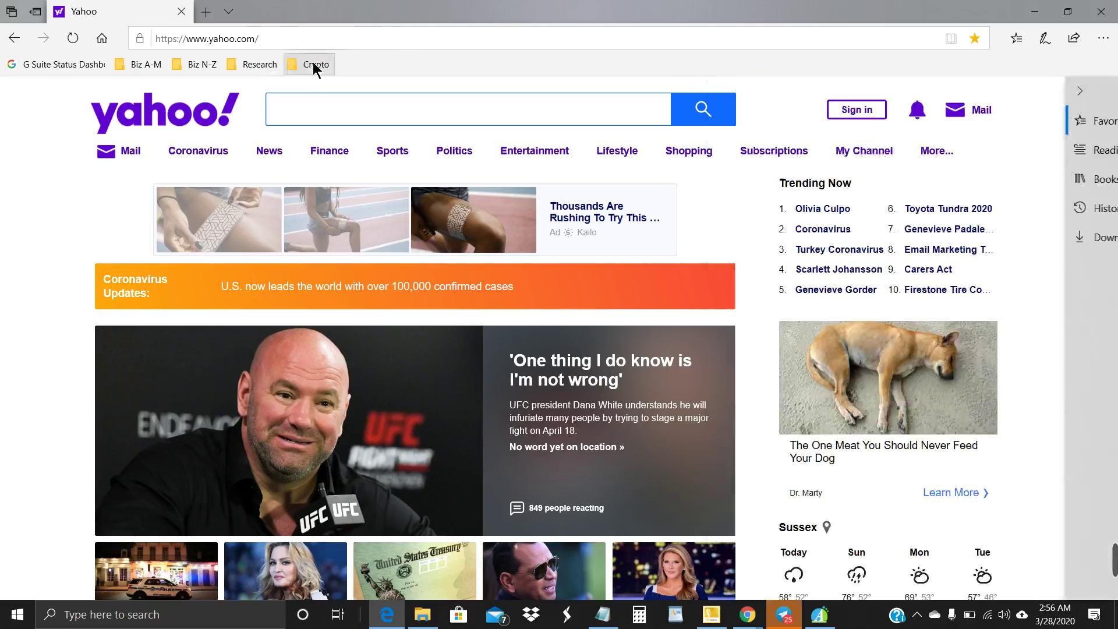
{"action": "left_click", "coordinate": [319, 65]}
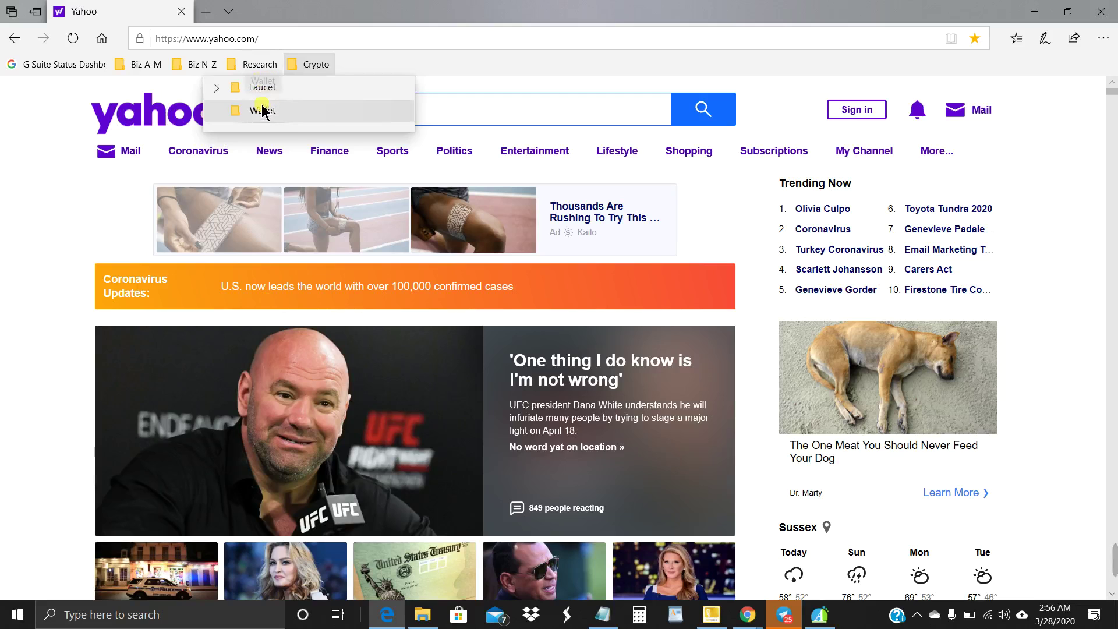
{"action": "left_click", "coordinate": [216, 88]}
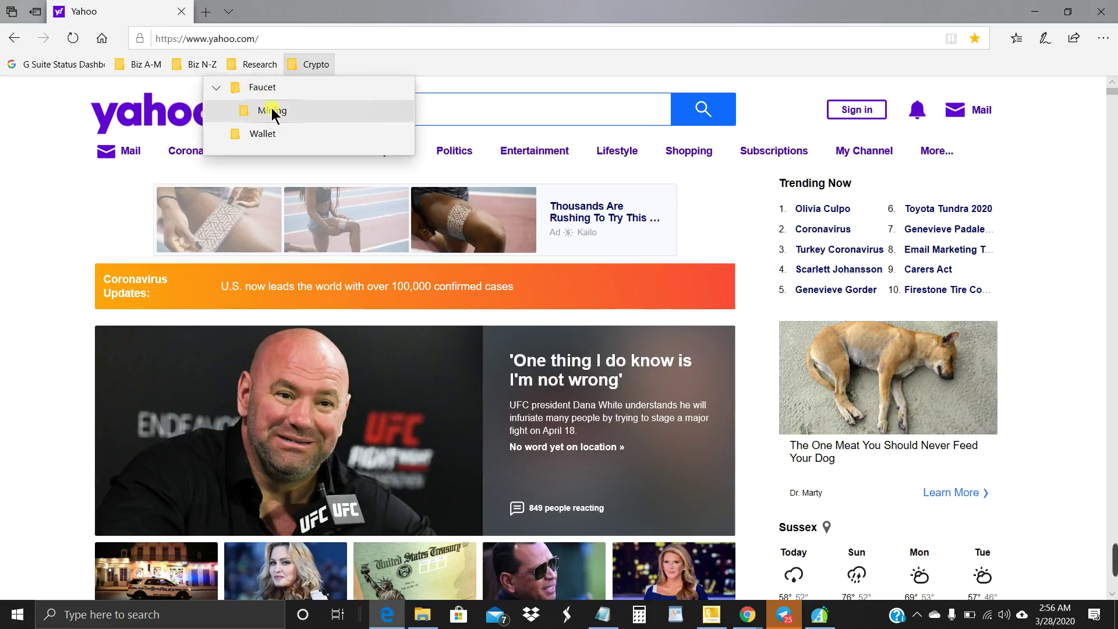
{"action": "left_click", "coordinate": [214, 87]}
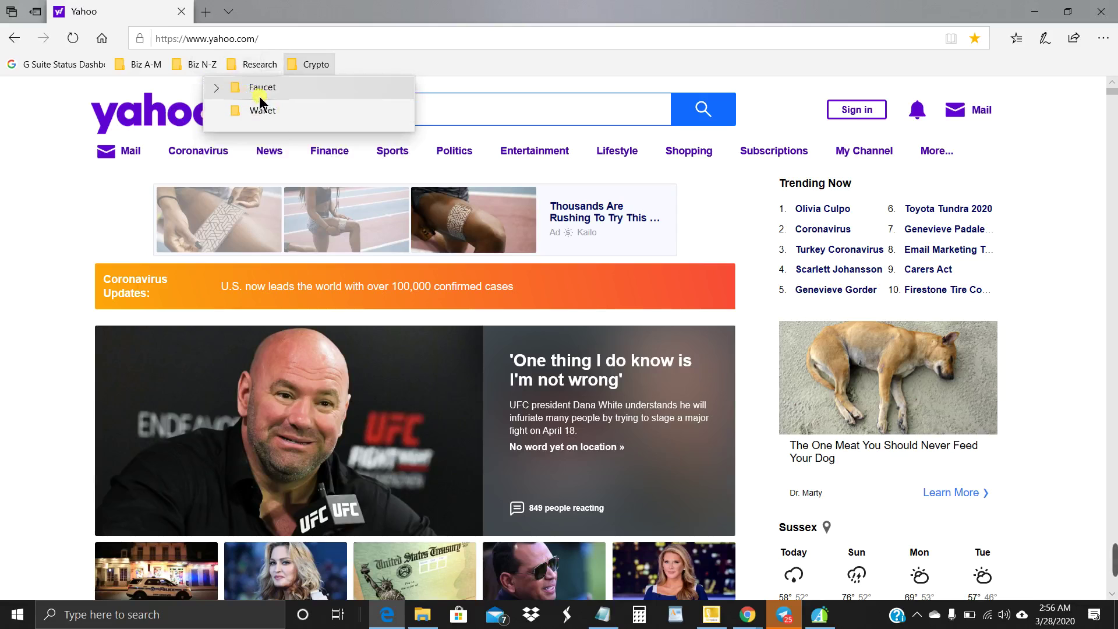
Replace the current web address with coinbase.com and load the Coinbase website.
{"action": "left_click", "coordinate": [461, 35]}
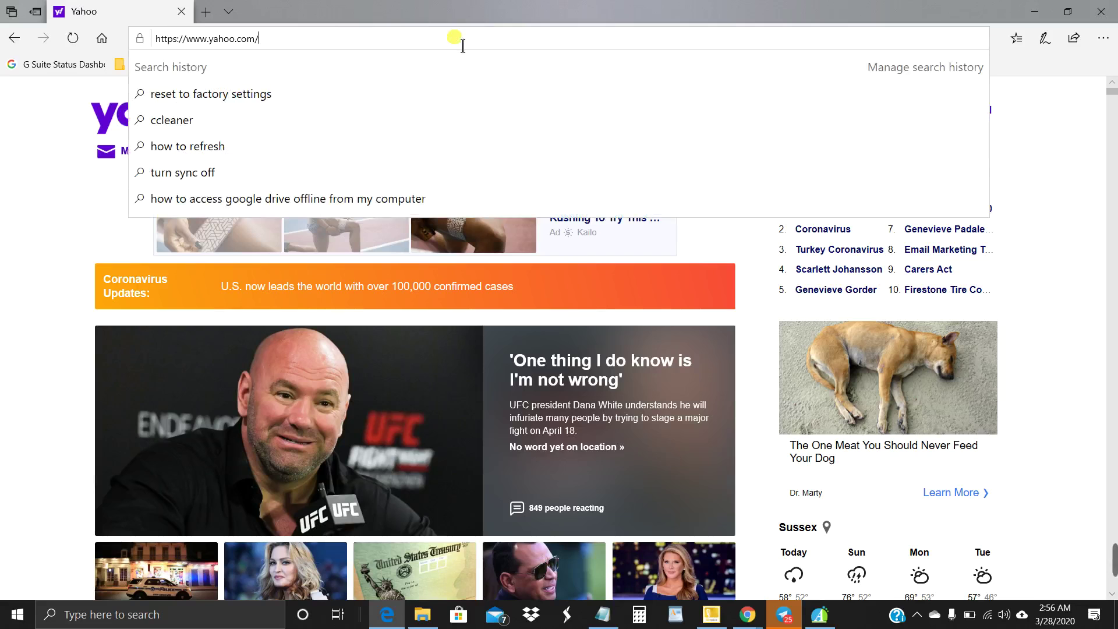
{"action": "key", "text": "BackSpace"}
{"action": "key", "text": "BackSpace"}
{"action": "key", "text": "BackSpace"}
{"action": "key", "text": "BackSpace"}
{"action": "key", "text": "BackSpace"}
{"action": "key", "text": "BackSpace"}
{"action": "key", "text": "BackSpace"}
{"action": "key", "text": "BackSpace"}
{"action": "key", "text": "BackSpace"}
{"action": "key", "text": "BackSpace"}
{"action": "key", "text": "BackSpace"}
{"action": "key", "text": "BackSpace"}
{"action": "key", "text": "BackSpace"}
{"action": "key", "text": "BackSpace"}
{"action": "key", "text": "BackSpace"}
{"action": "key", "text": "BackSpace"}
{"action": "key", "text": "BackSpace"}
{"action": "key", "text": "BackSpace"}
{"action": "key", "text": "BackSpace"}
{"action": "key", "text": "BackSpace"}
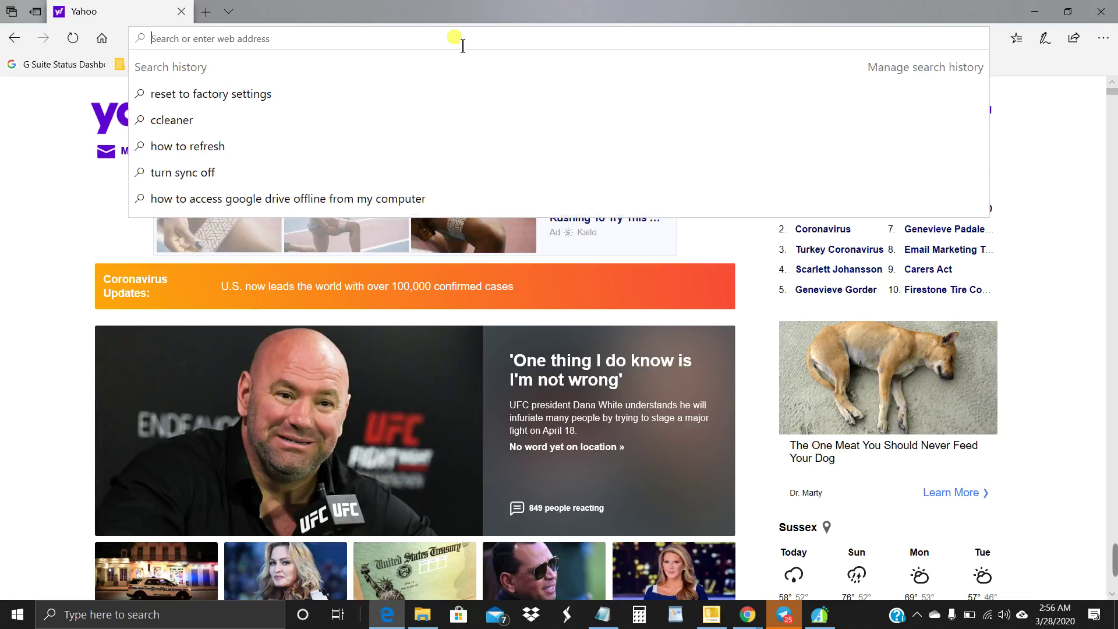
{"action": "type", "text": "coinbase.com/"}
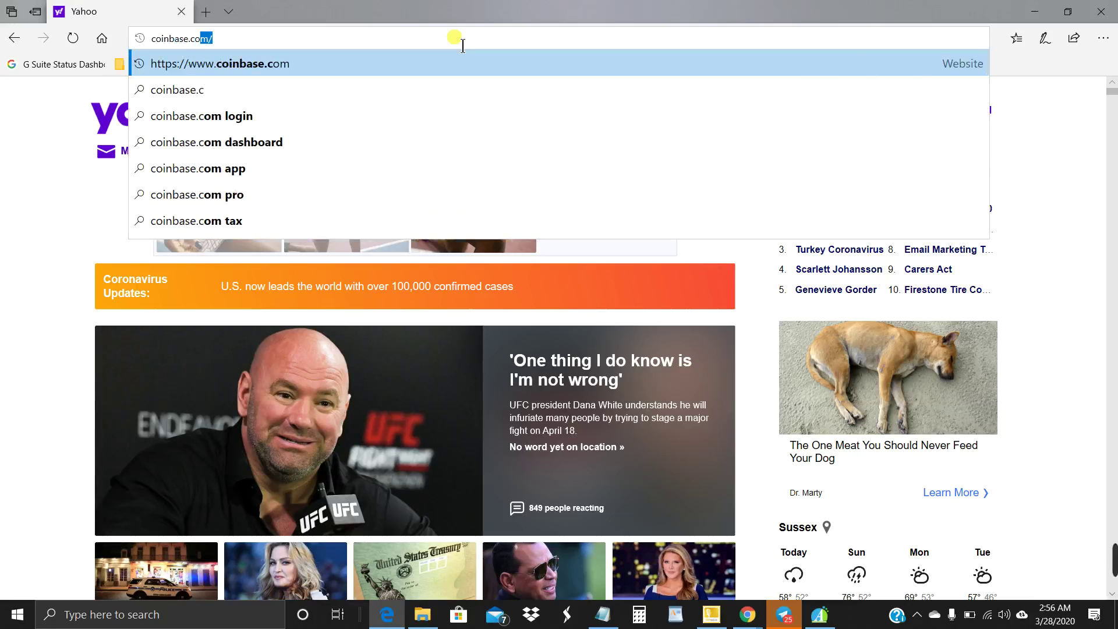
{"action": "key", "text": "Return"}
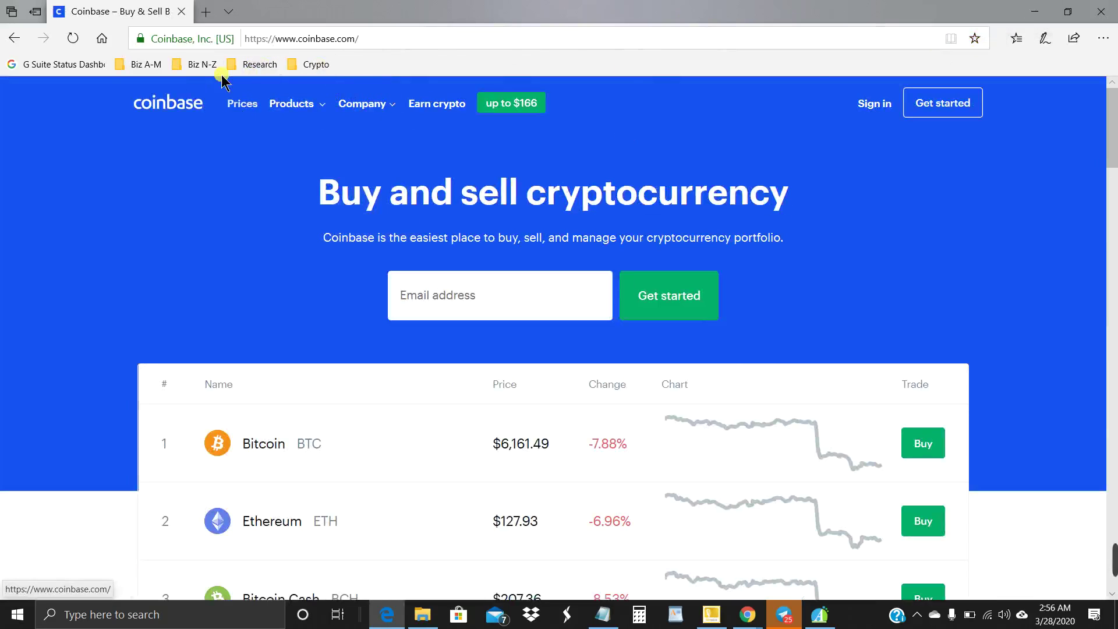
Save the Coinbase page as a favorite named "Coinbase" in the Wallet subfolder of Crypto under Favorites Bar.
{"action": "left_click", "coordinate": [974, 38]}
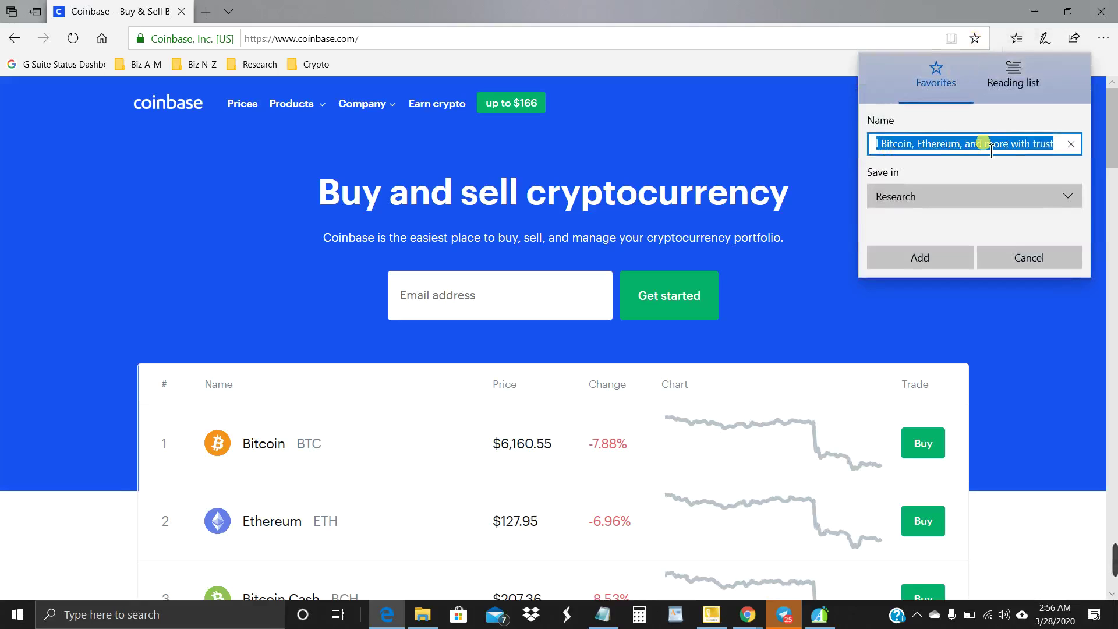
{"action": "key", "text": "BackSpace"}
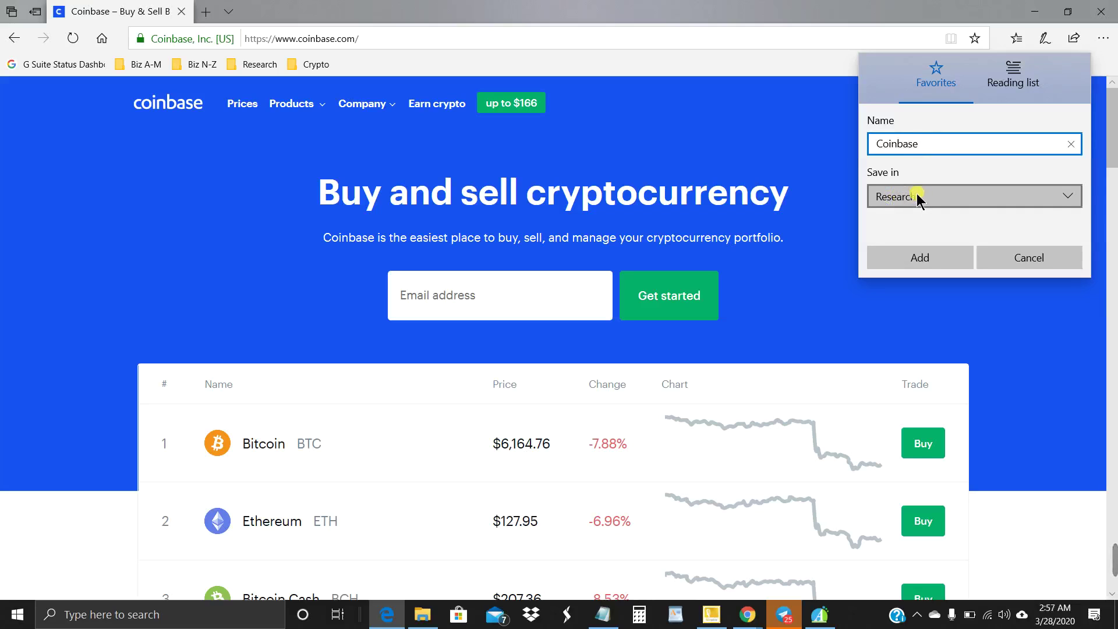
{"action": "left_click", "coordinate": [1069, 196]}
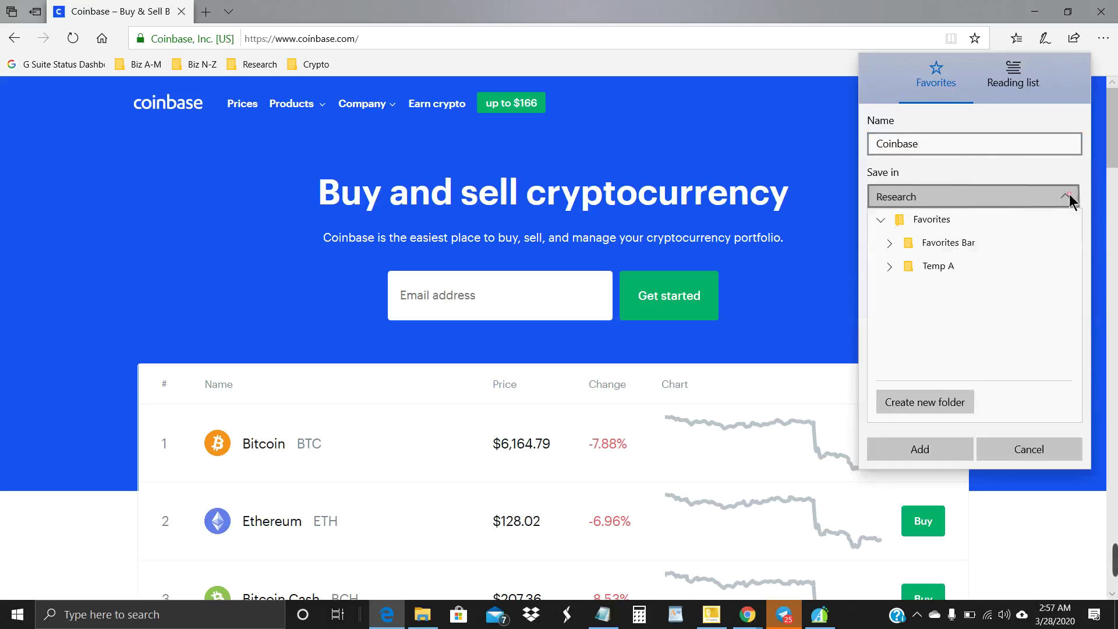
{"action": "left_click", "coordinate": [889, 244]}
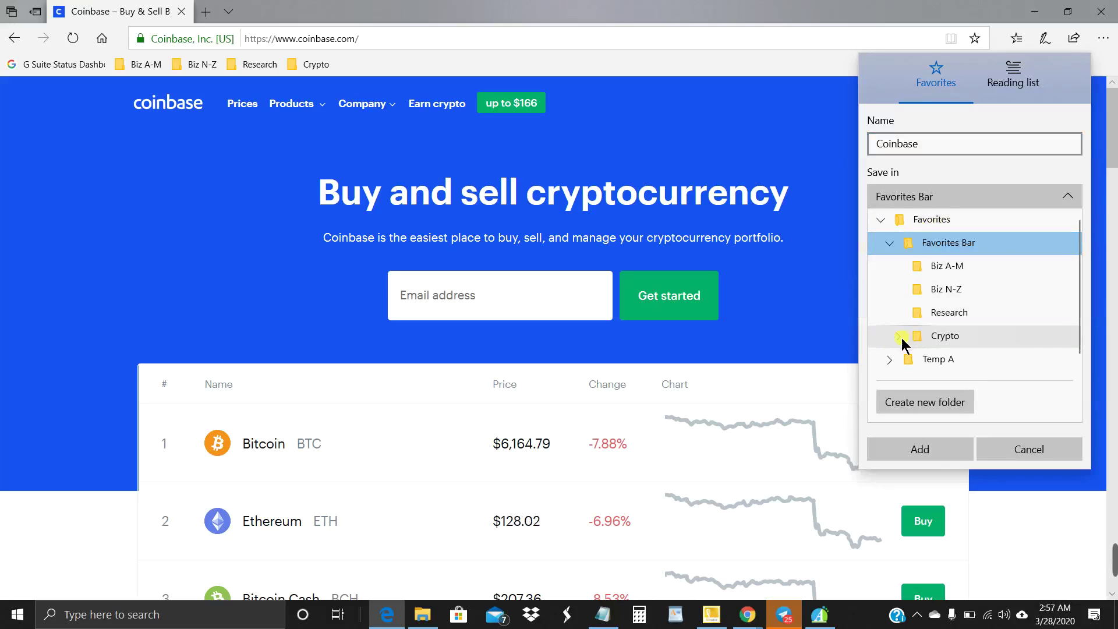
{"action": "left_click", "coordinate": [903, 341]}
{"action": "left_click", "coordinate": [912, 325]}
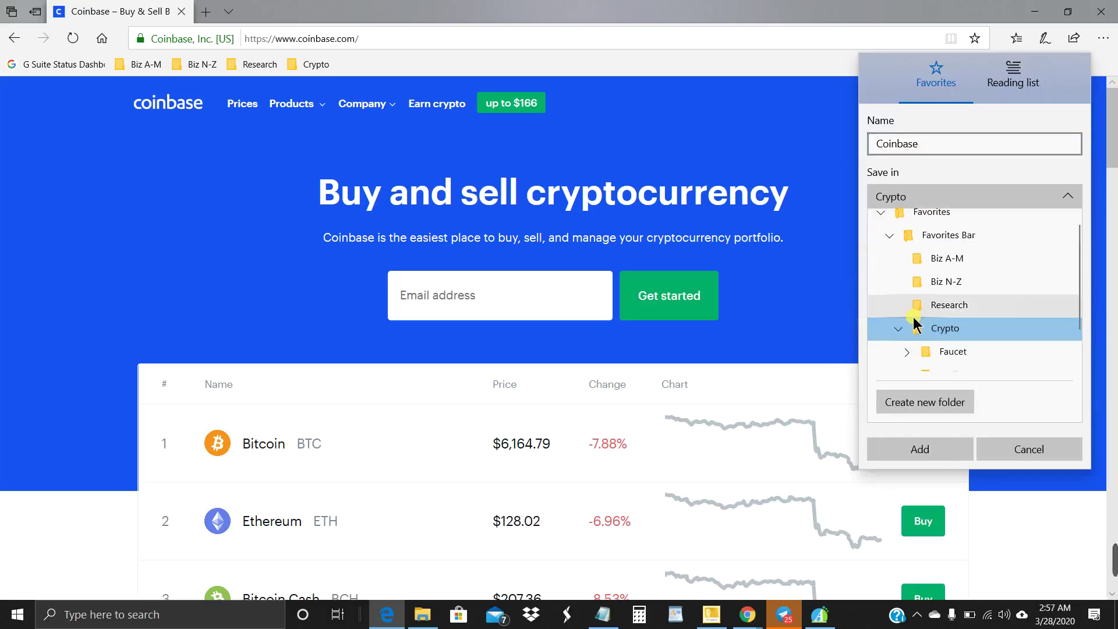
{"action": "scroll", "coordinate": [916, 324], "scroll_direction": "down", "scroll_amount": 1}
{"action": "left_click", "coordinate": [953, 328]}
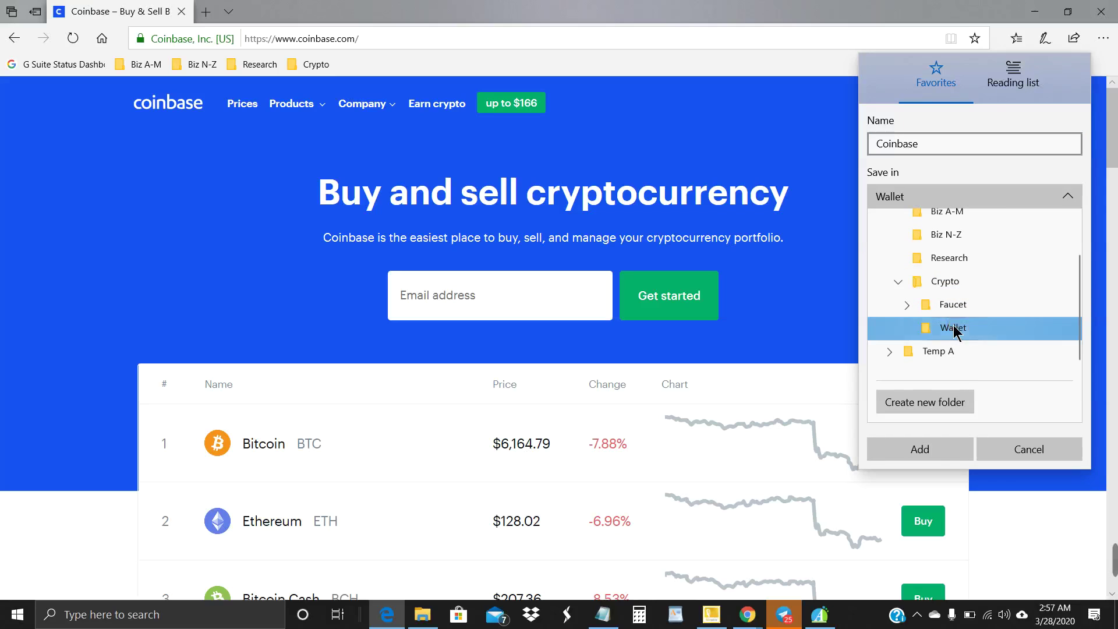
{"action": "left_click", "coordinate": [885, 197]}
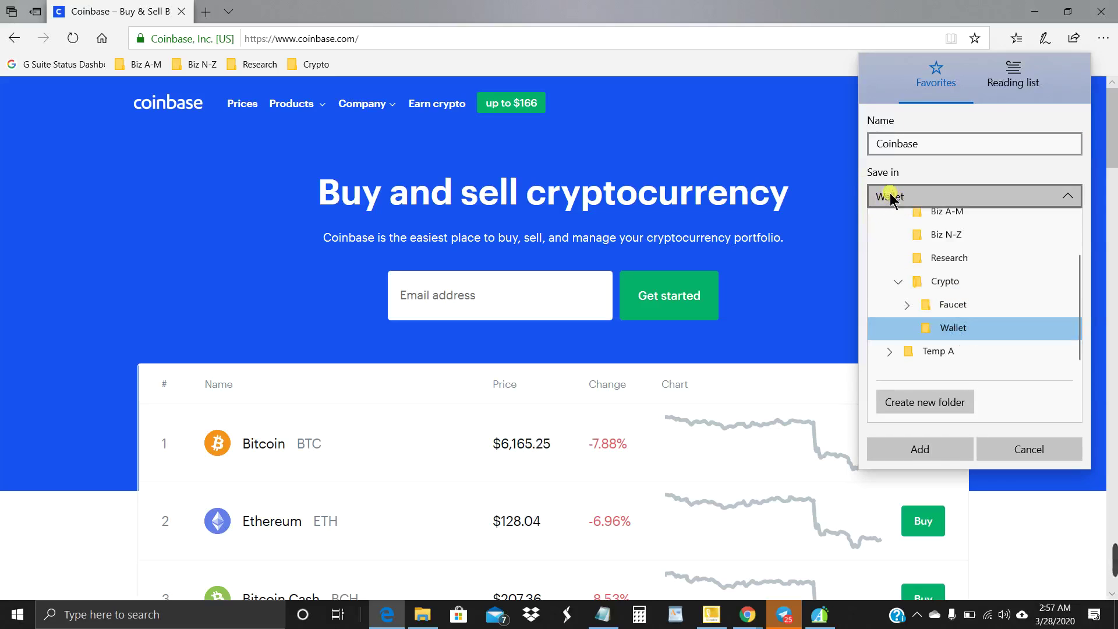
{"action": "left_click", "coordinate": [923, 450]}
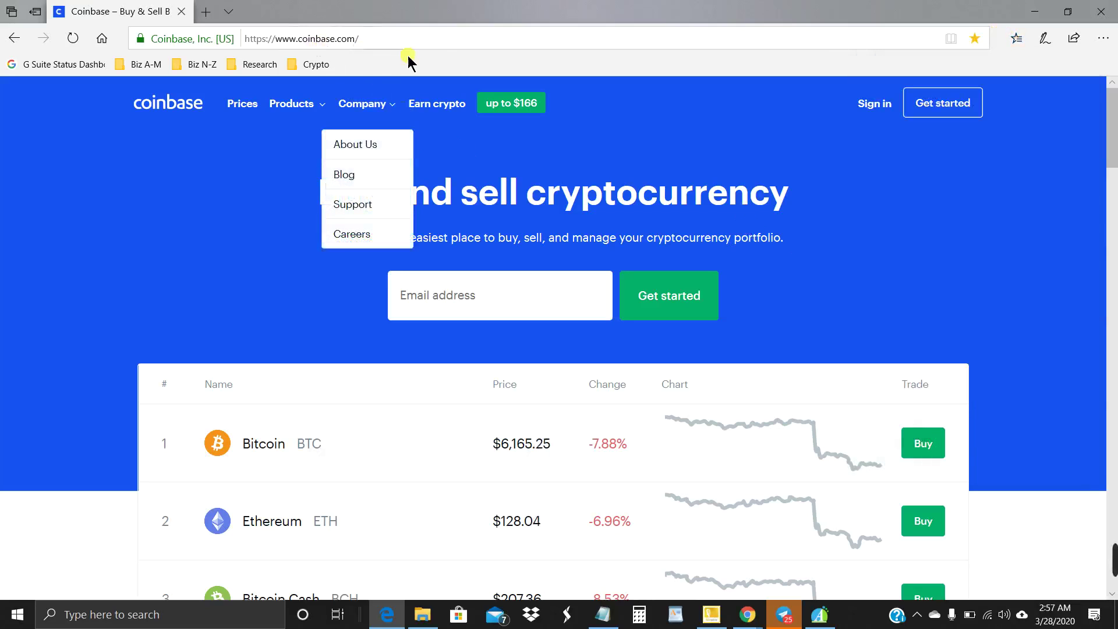
Check the Wallet subfolder of the Crypto folder on the favorites bar for the saved Coinbase favorite.
{"action": "left_click", "coordinate": [321, 65]}
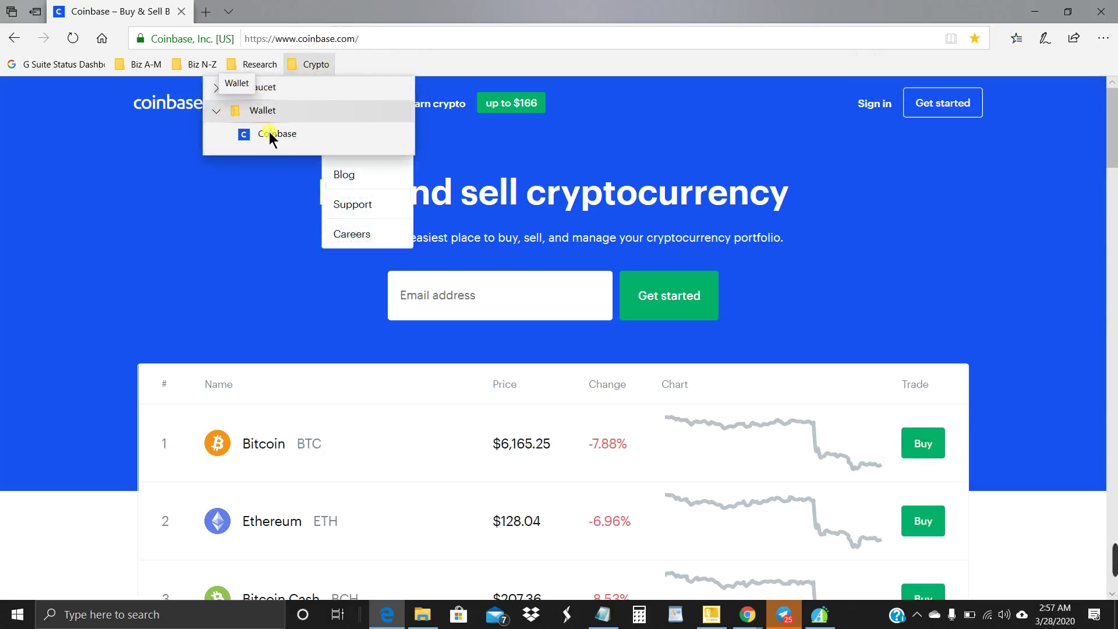
{"action": "left_click", "coordinate": [215, 110]}
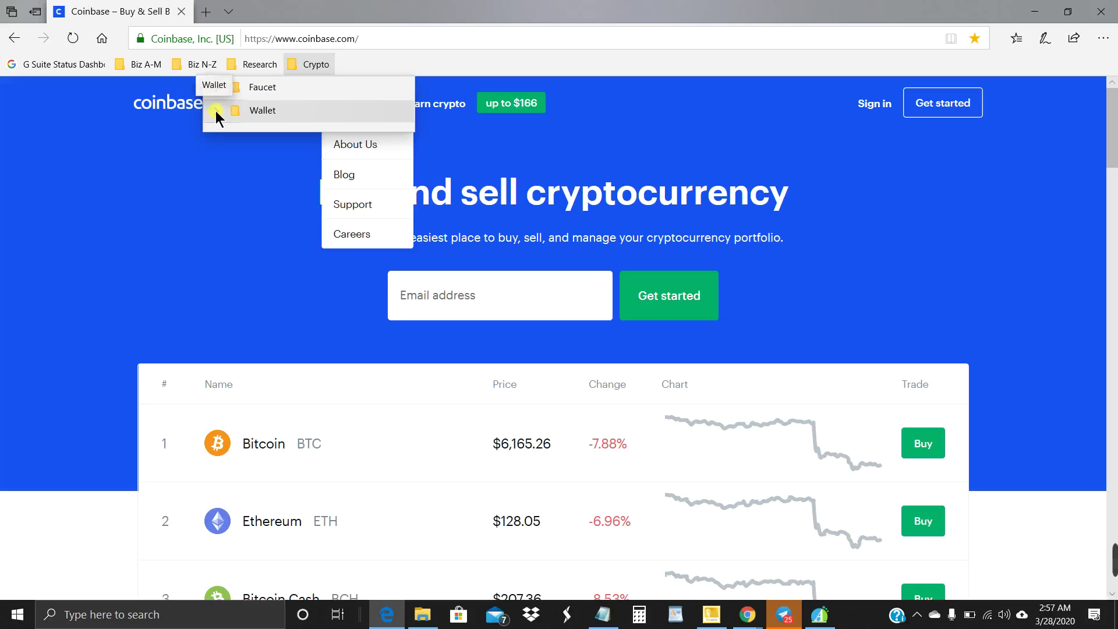
{"action": "left_click", "coordinate": [215, 110]}
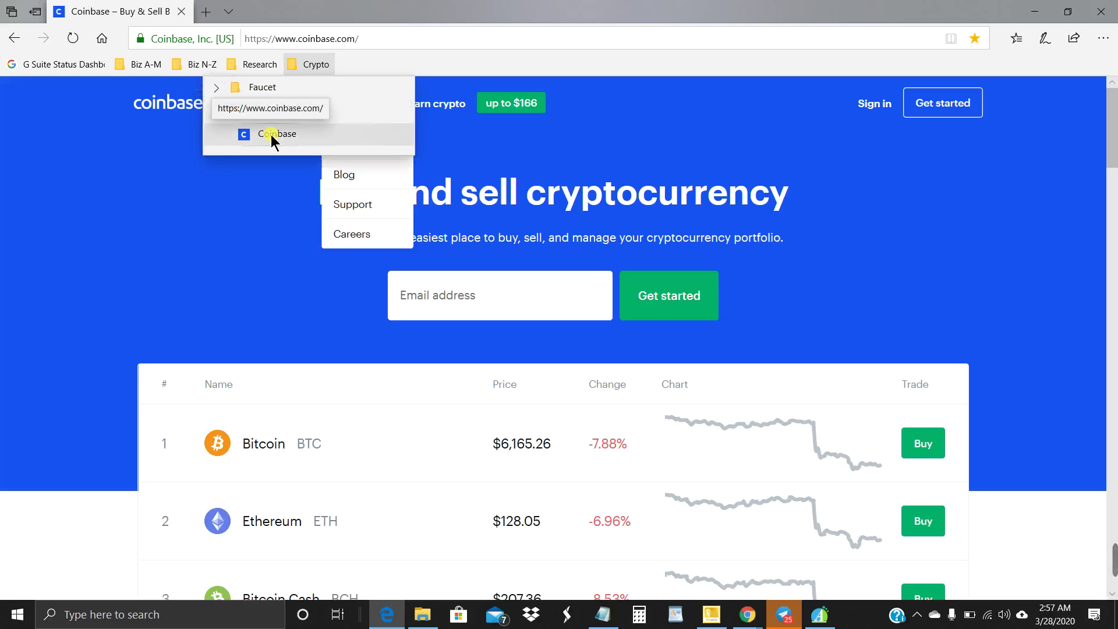
{"action": "left_click", "coordinate": [396, 41]}
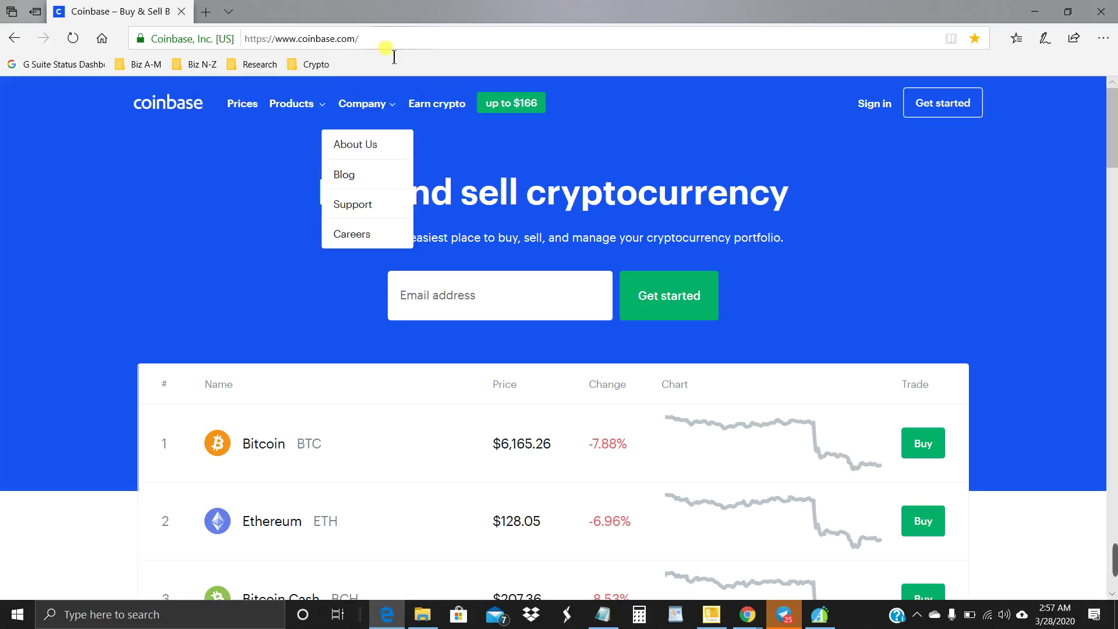
Create a new folder named "Email" on the favorites bar.
{"action": "right_click", "coordinate": [385, 58]}
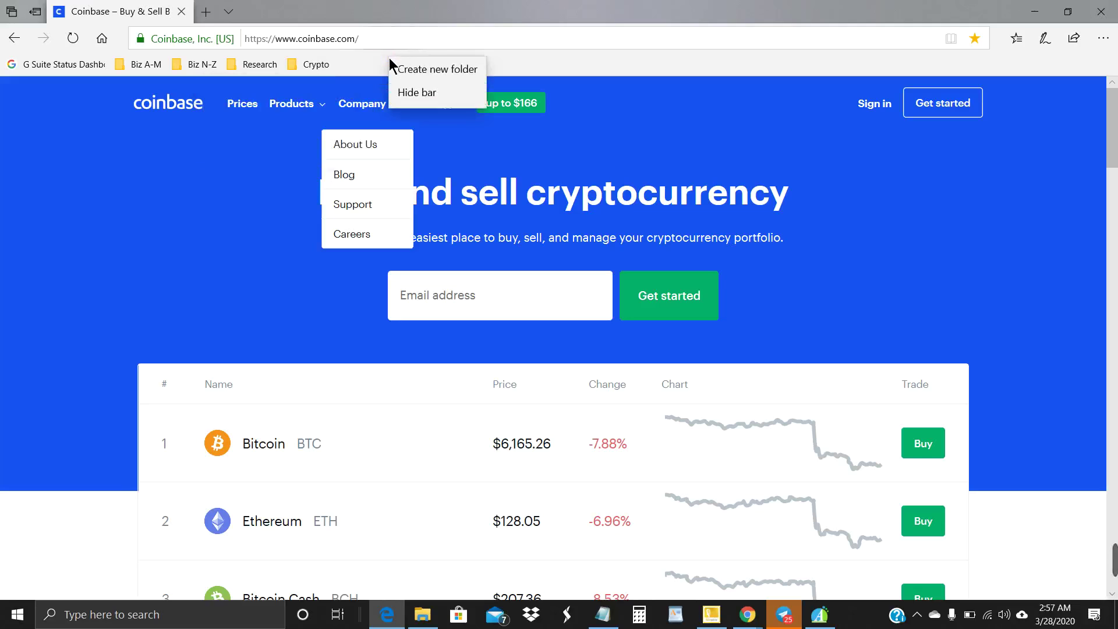
{"action": "left_click", "coordinate": [524, 82]}
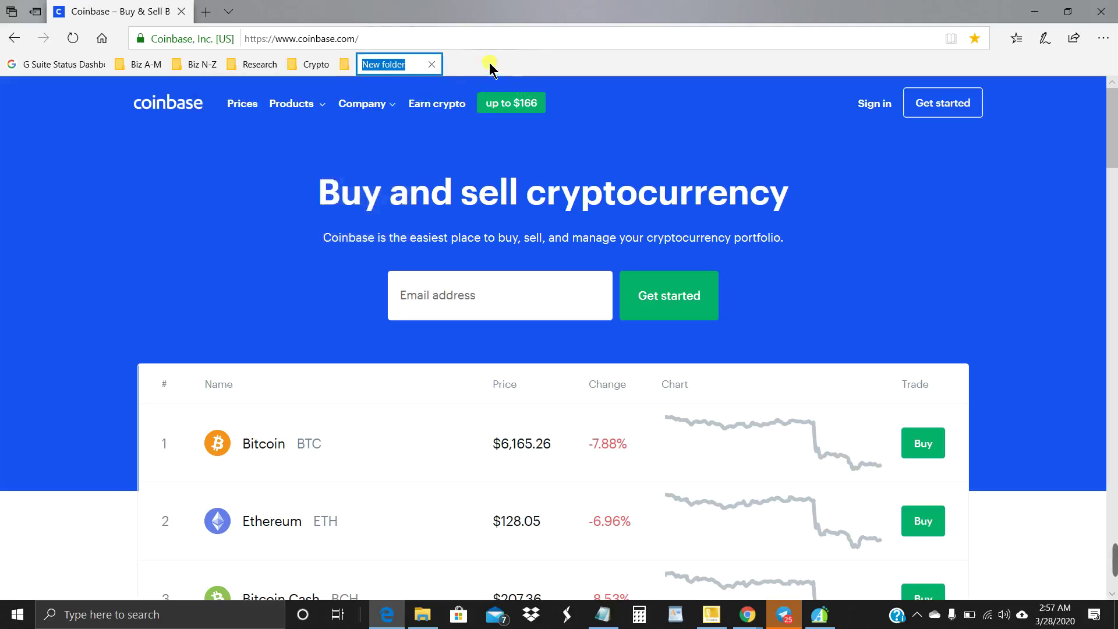
{"action": "type", "text": "E"}
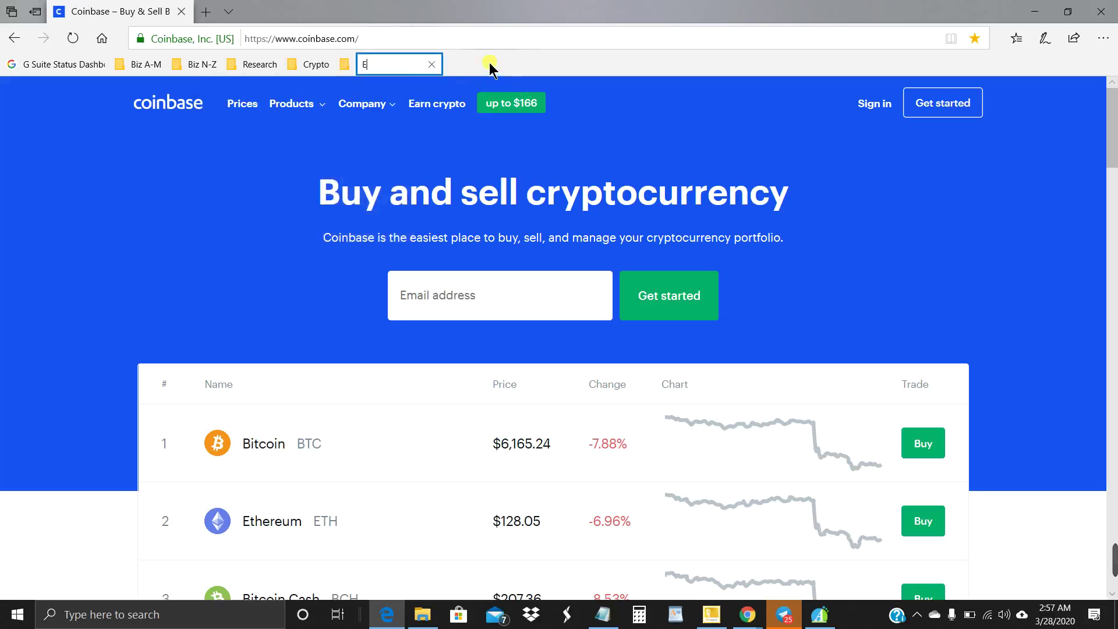
{"action": "type", "text": "mail"}
{"action": "key", "text": "Return"}
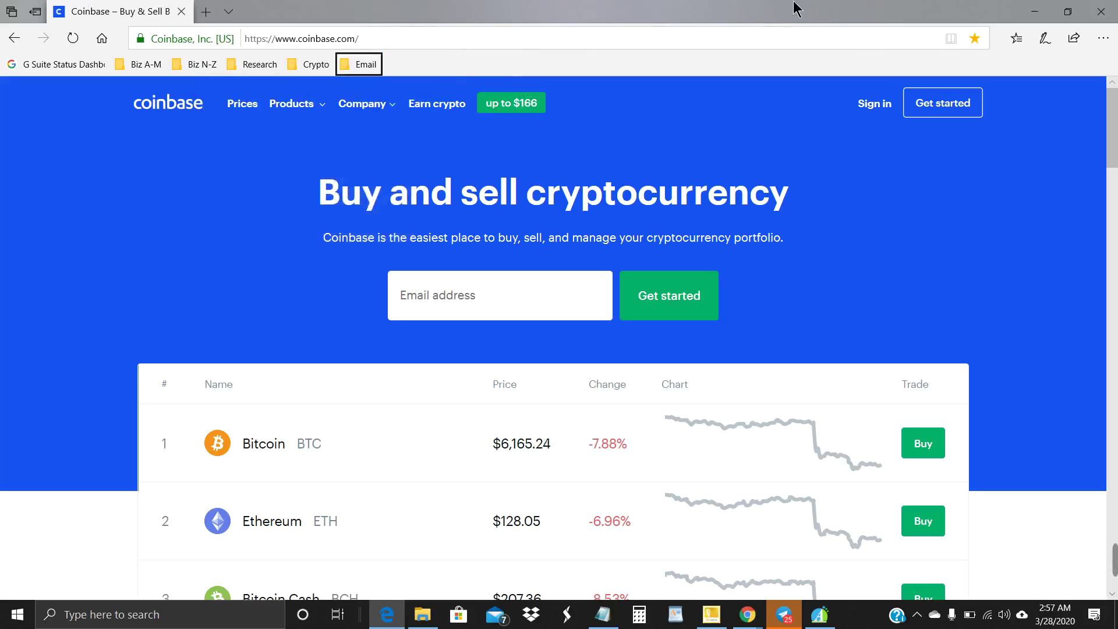
Create a subfolder named "Autoresponders" inside the Email folder in the favorites list.
{"action": "left_click", "coordinate": [1017, 38]}
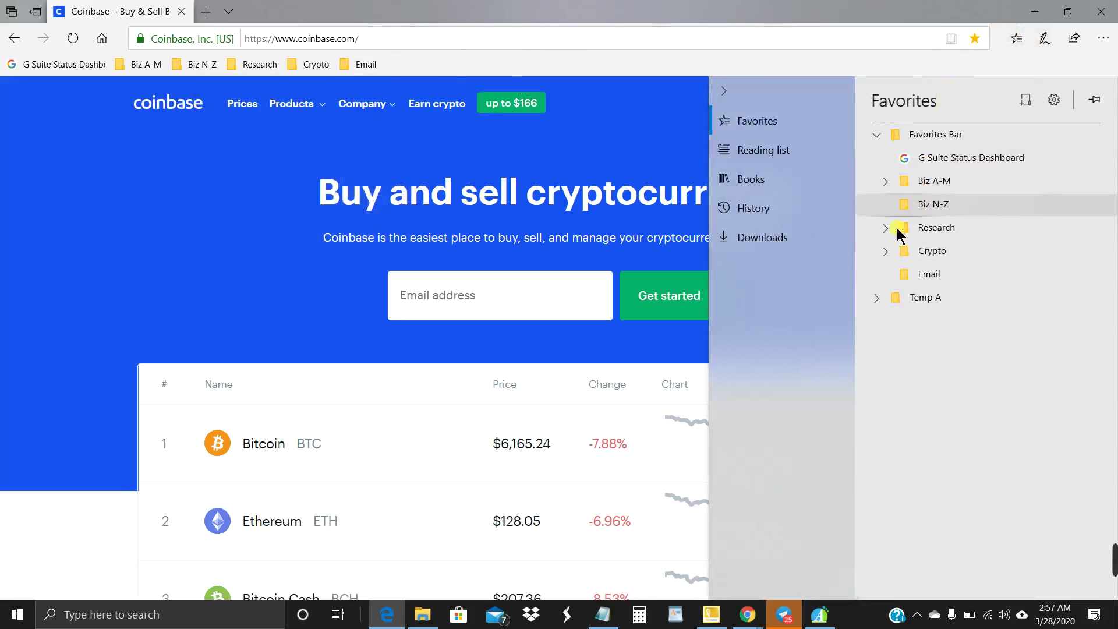
{"action": "right_click", "coordinate": [921, 278]}
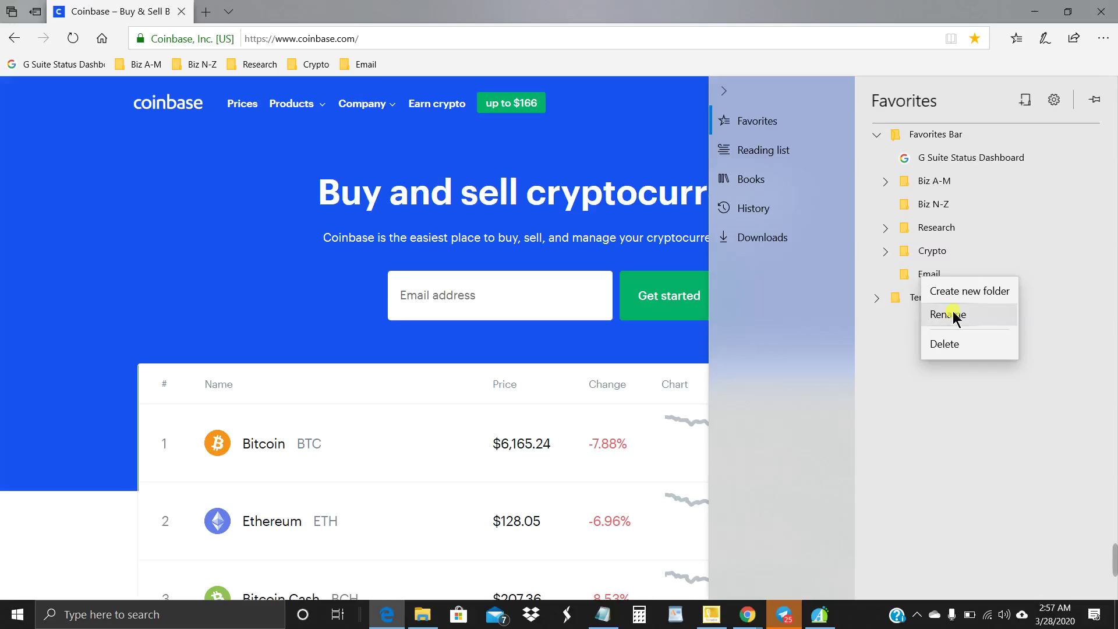
{"action": "left_click", "coordinate": [965, 283]}
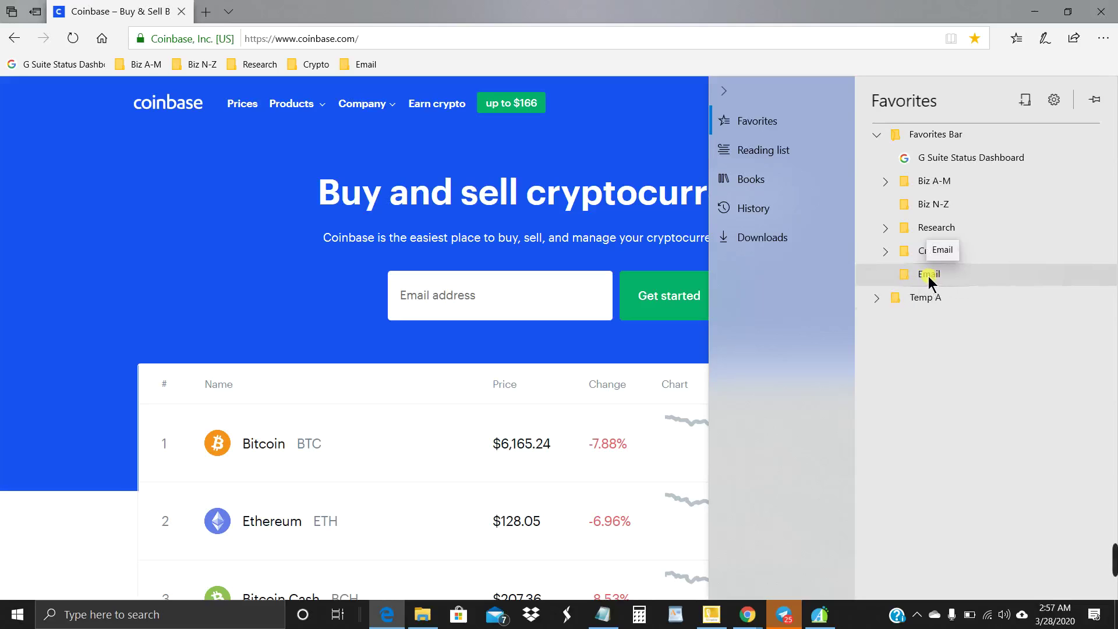
{"action": "right_click", "coordinate": [928, 276]}
{"action": "left_click", "coordinate": [943, 287]}
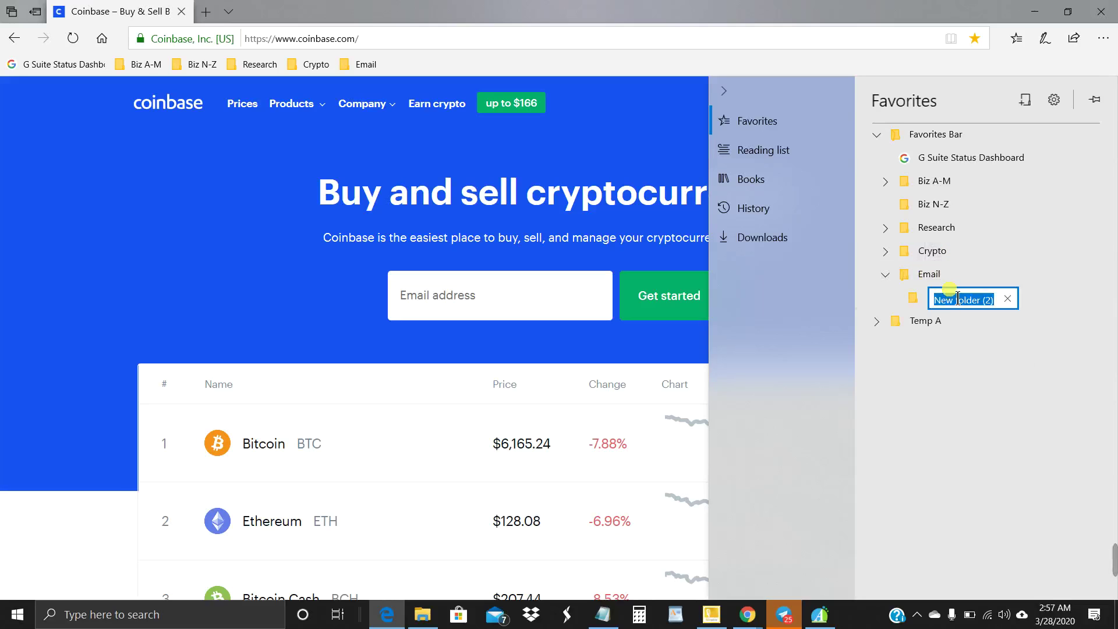
{"action": "left_click", "coordinate": [962, 300]}
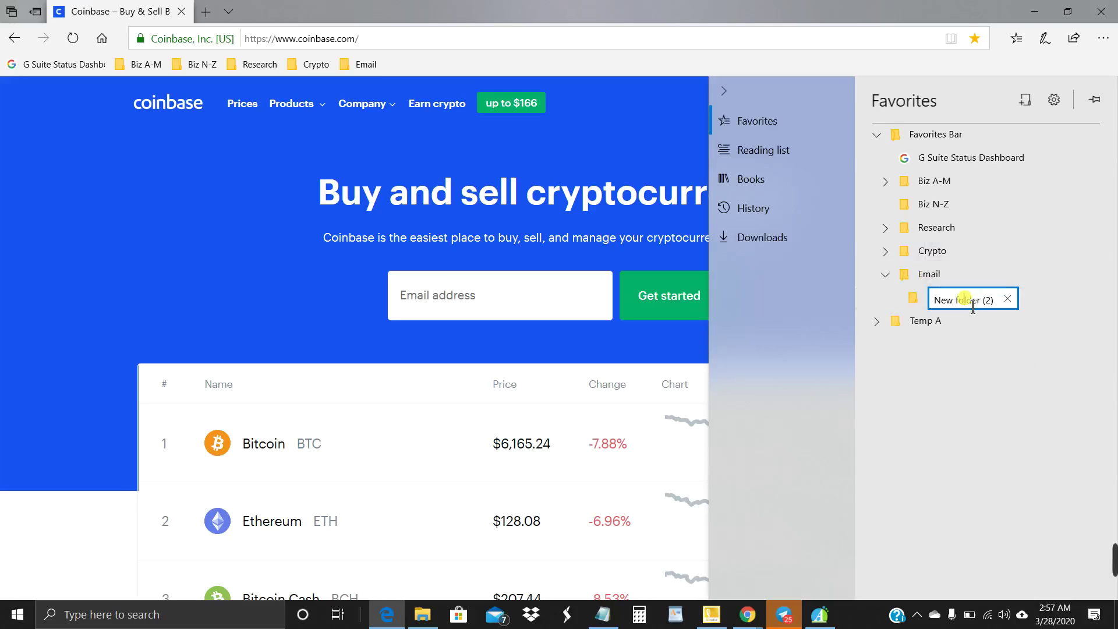
{"action": "triple_click", "coordinate": [967, 305]}
{"action": "type", "text": "Autoresponders"}
{"action": "key", "text": "Return"}
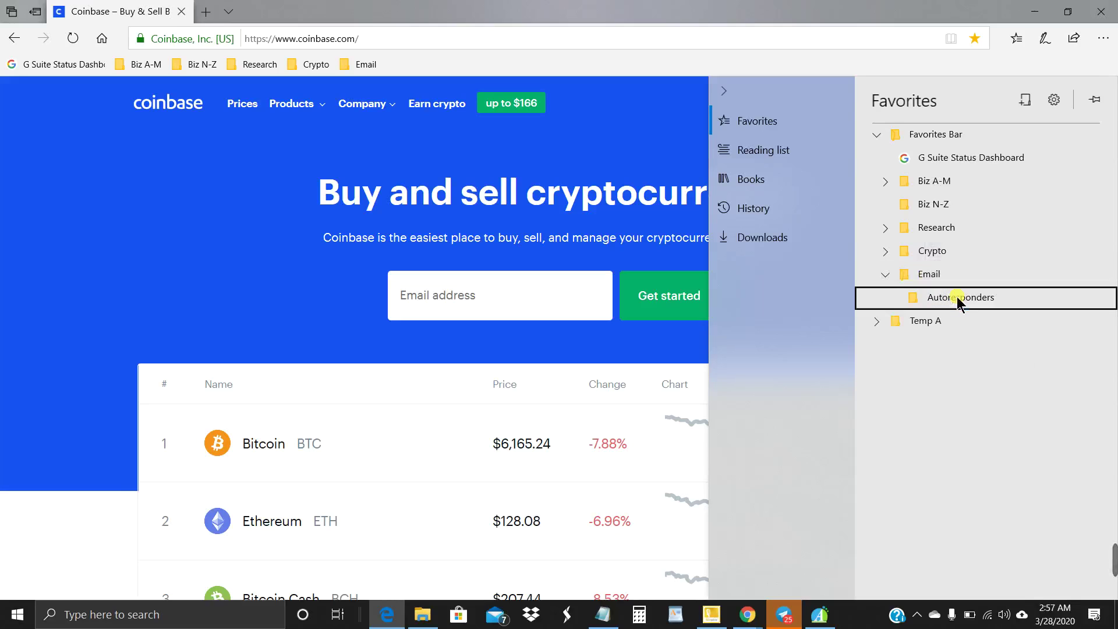
Check the Email folder on the favorites bar for the Autoresponders subfolder.
{"action": "left_click", "coordinate": [365, 65]}
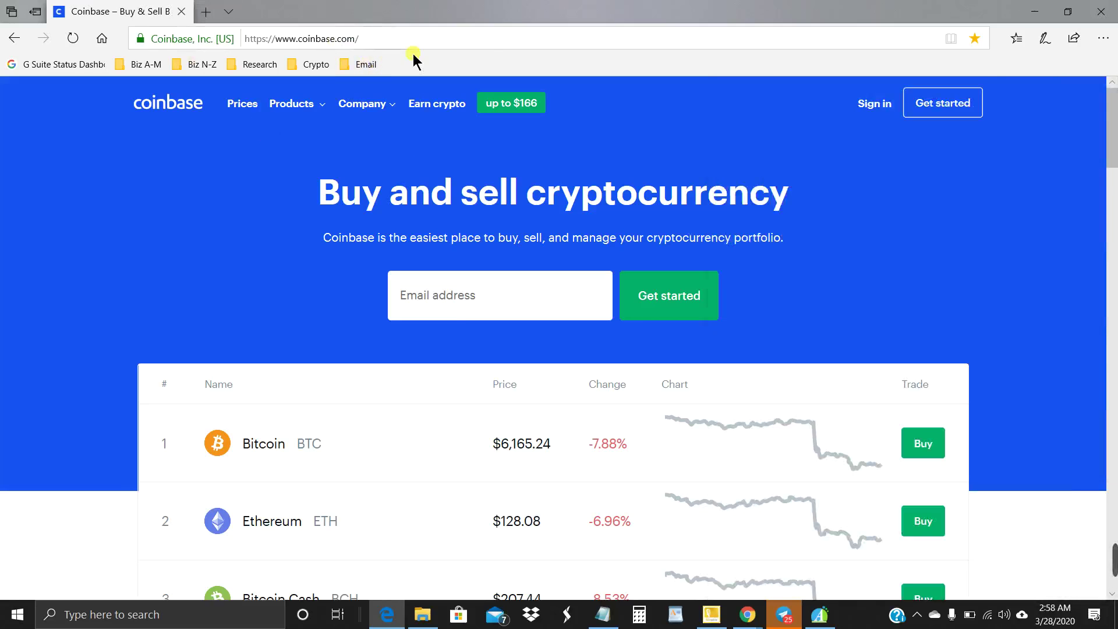
{"action": "left_click", "coordinate": [484, 44]}
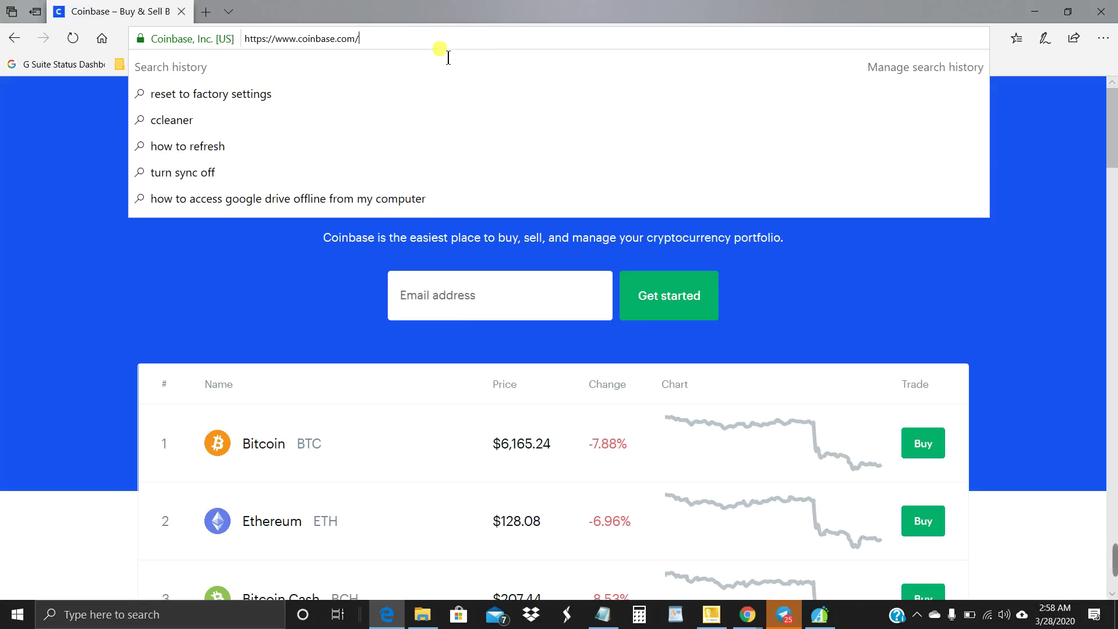
{"action": "left_click", "coordinate": [90, 141]}
{"action": "left_click", "coordinate": [358, 65]}
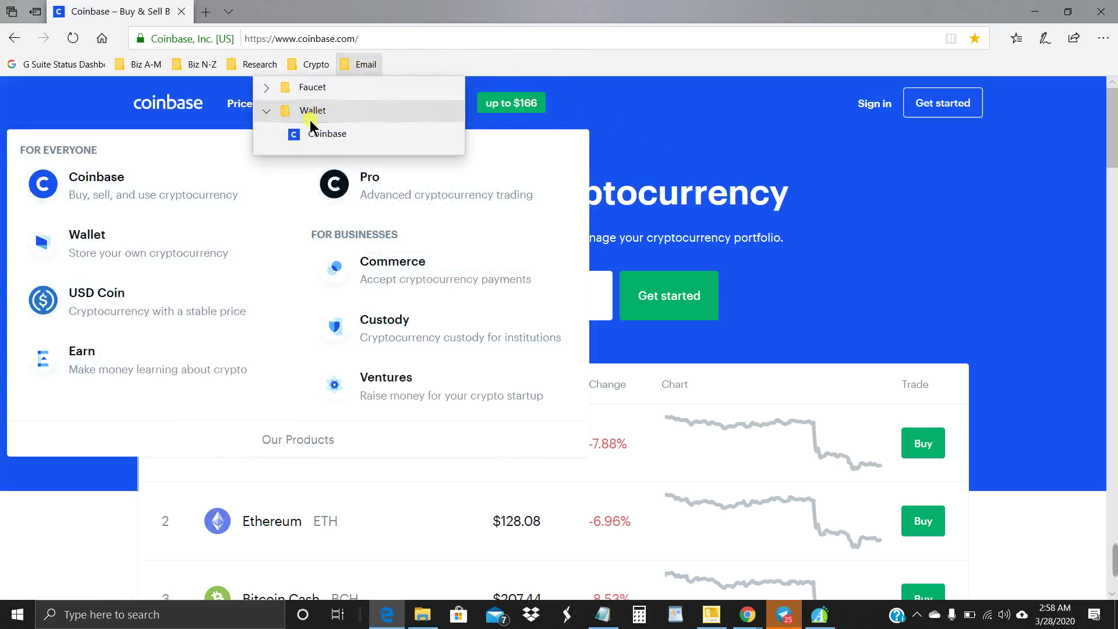
{"action": "left_click", "coordinate": [358, 66]}
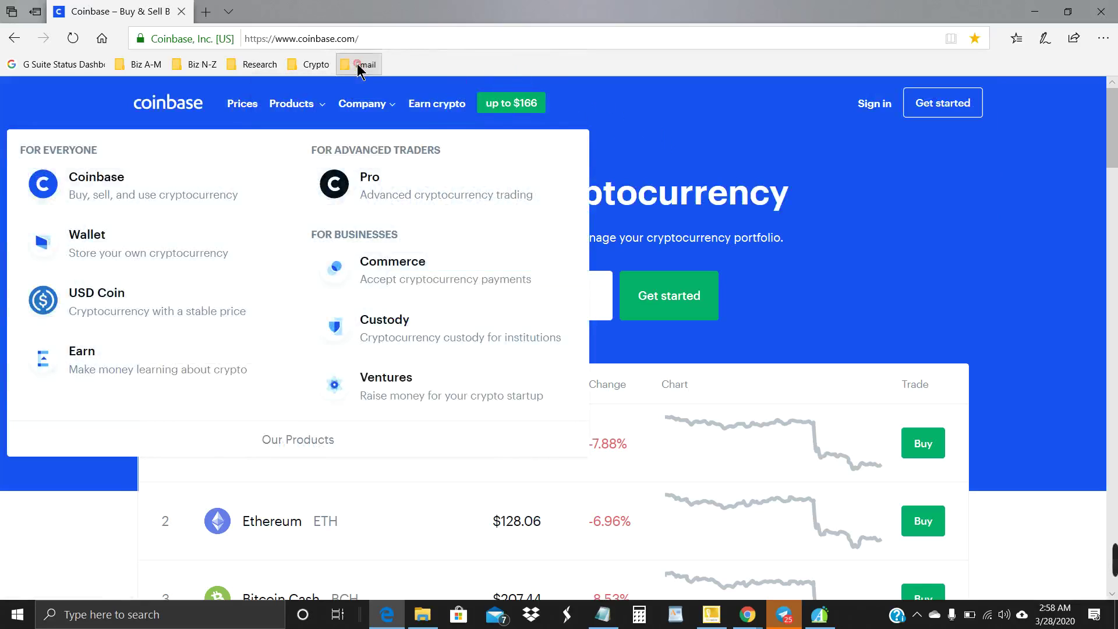
{"action": "left_click", "coordinate": [358, 65]}
{"action": "left_click", "coordinate": [333, 72]}
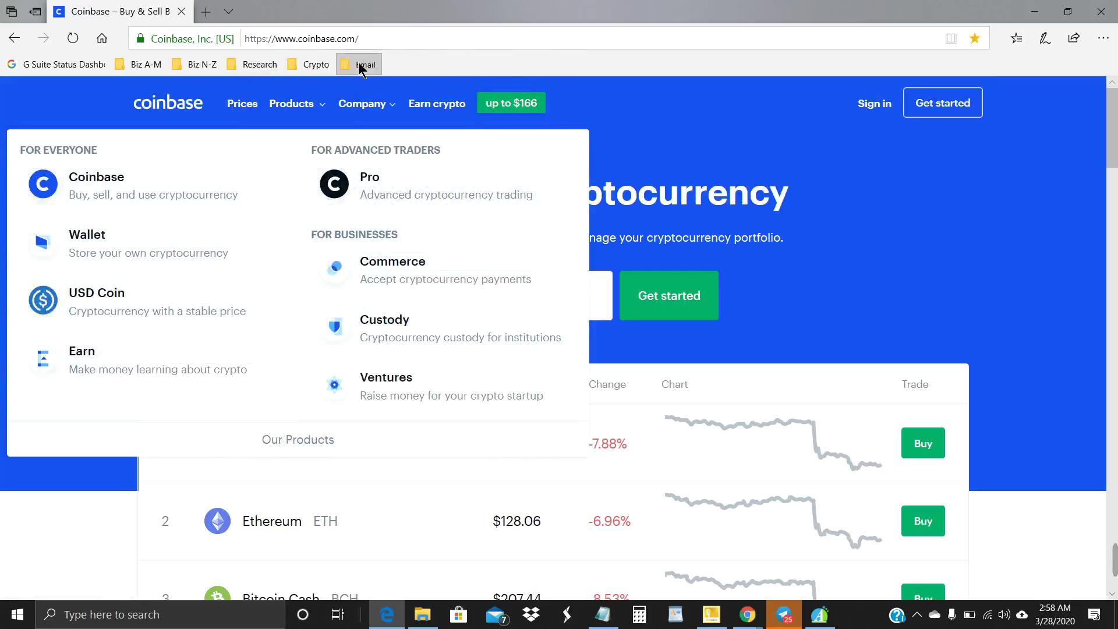
{"action": "left_click", "coordinate": [360, 68]}
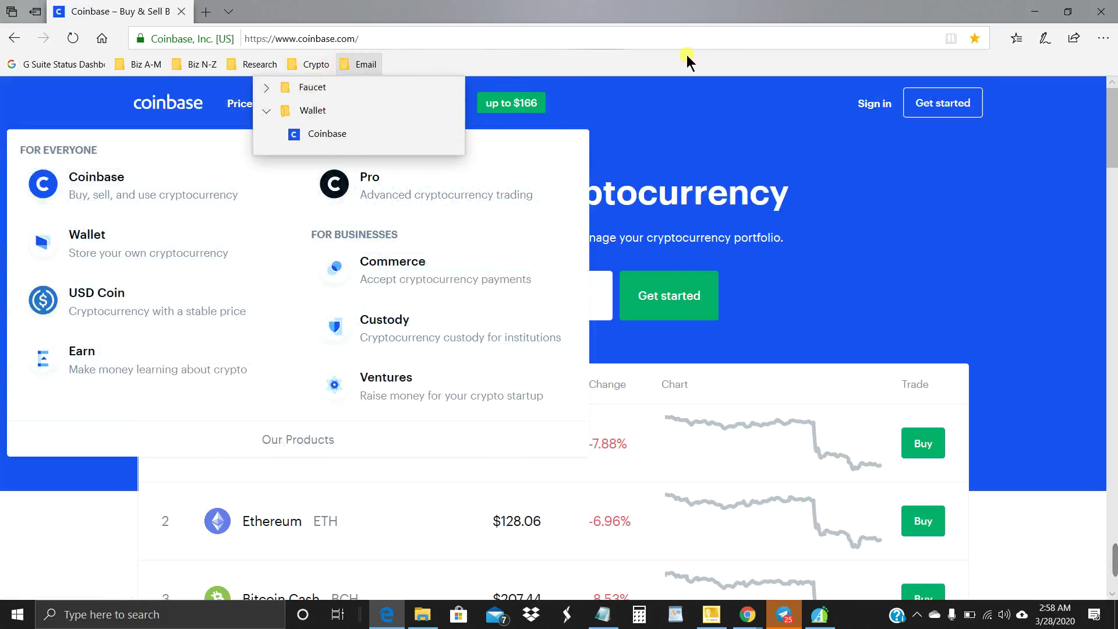
Inspect the Email folder in the favorites list and collapse it.
{"action": "left_click", "coordinate": [1016, 39]}
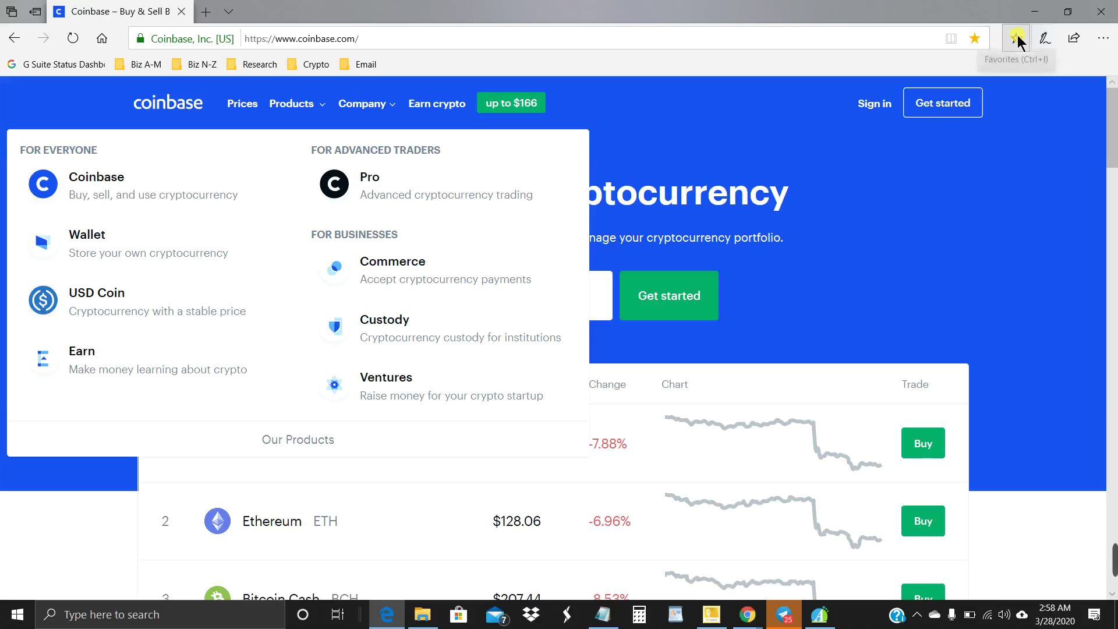
{"action": "left_click", "coordinate": [1016, 38]}
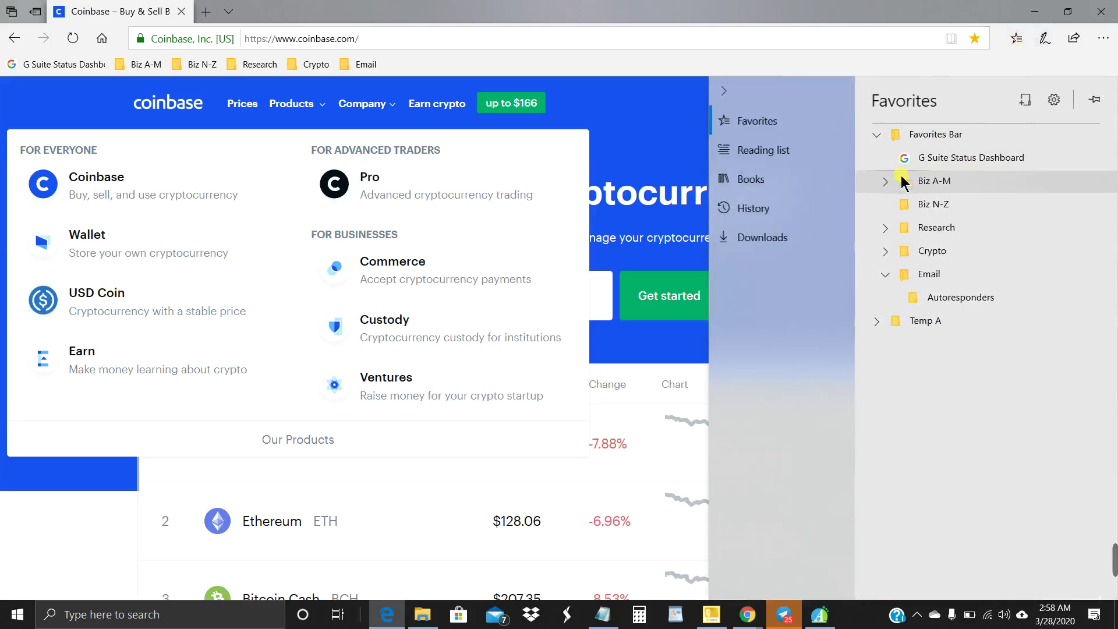
{"action": "left_click", "coordinate": [891, 279]}
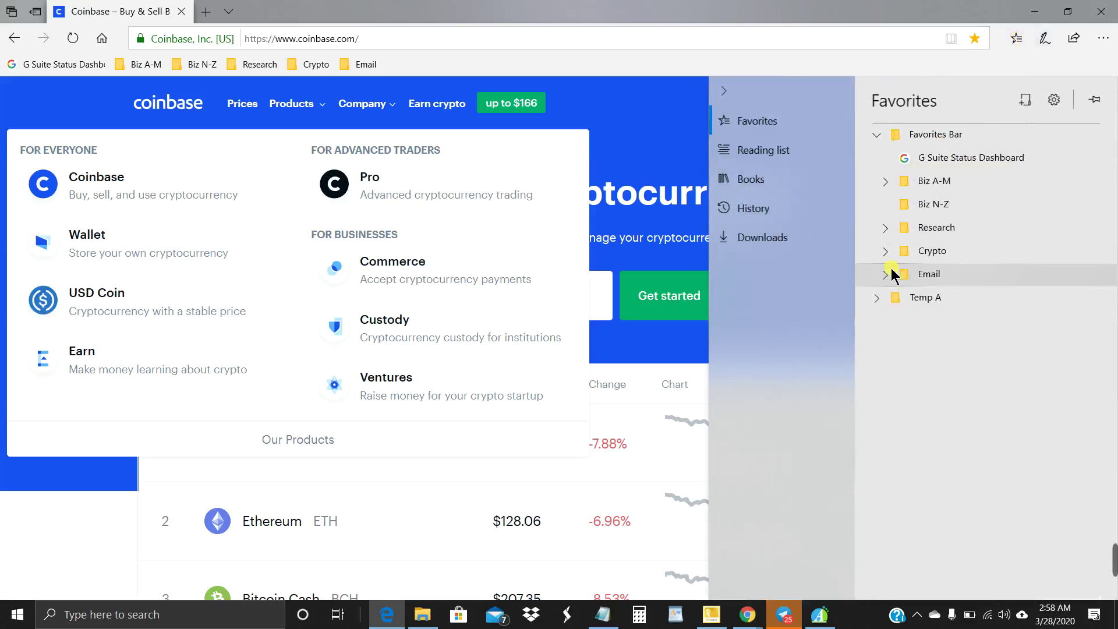
{"action": "left_click", "coordinate": [623, 76]}
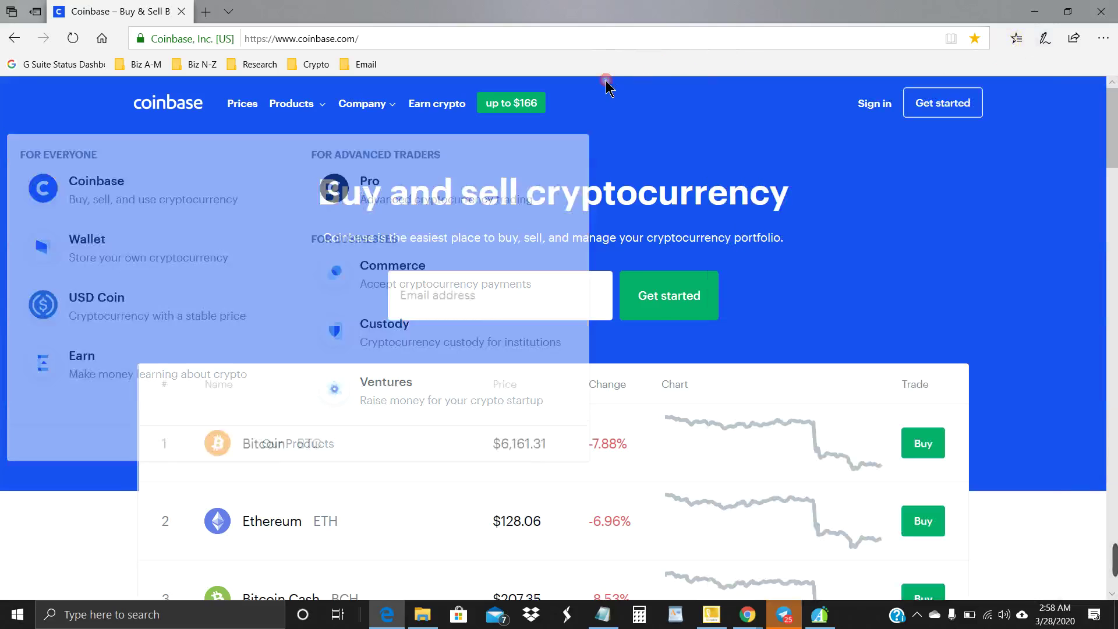
Reload the Coinbase page and compare the contents of the Email and Crypto folders on the favorites bar.
{"action": "left_click", "coordinate": [66, 42]}
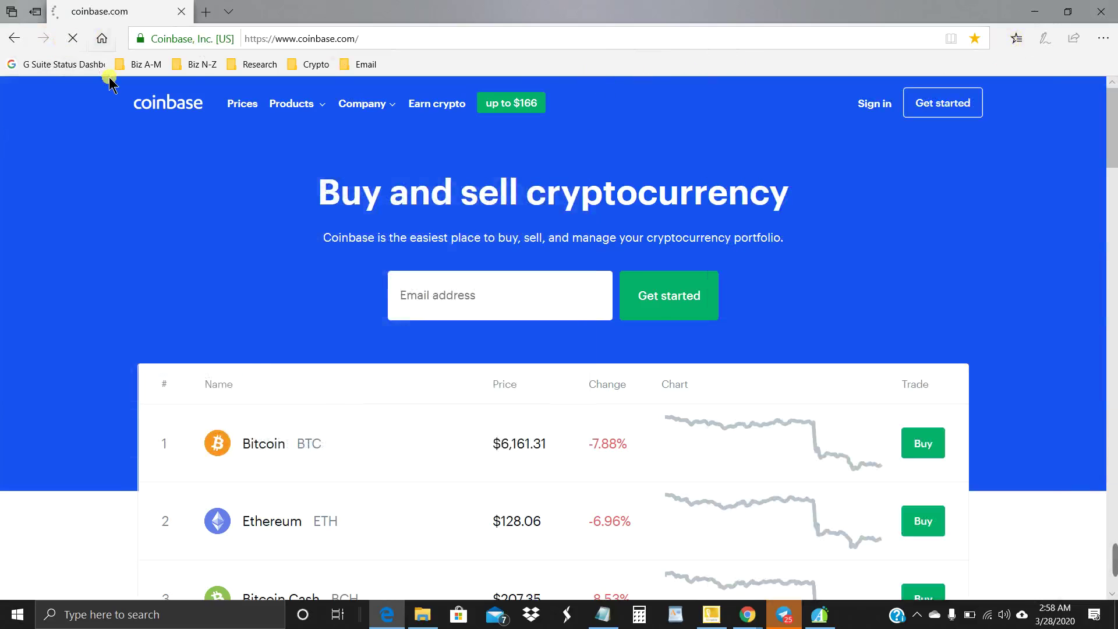
{"action": "left_click", "coordinate": [357, 73]}
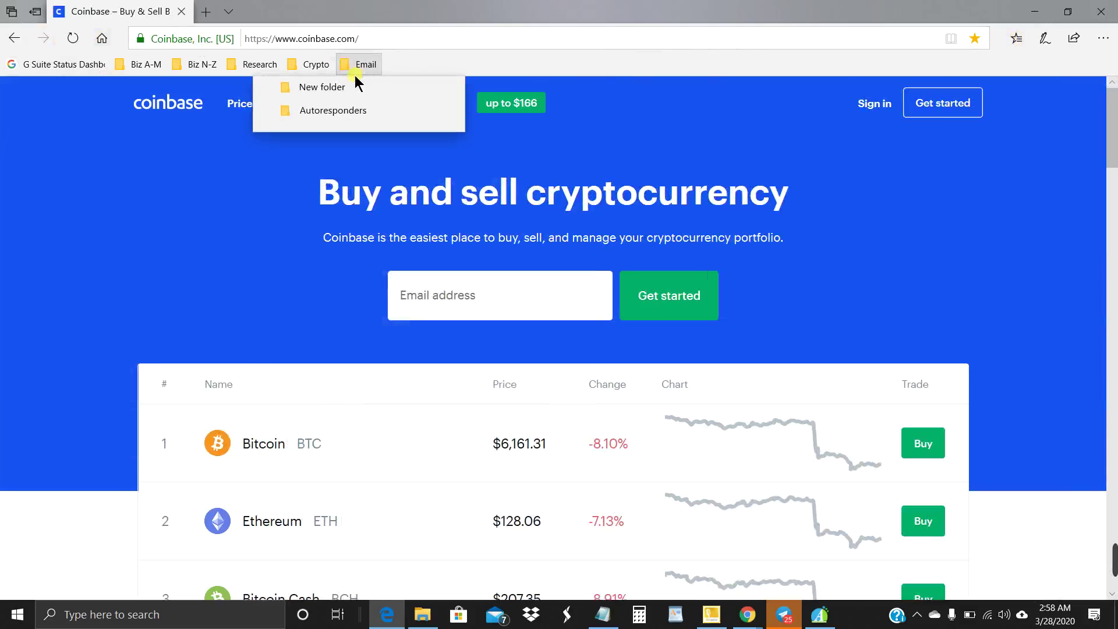
{"action": "left_click", "coordinate": [313, 65]}
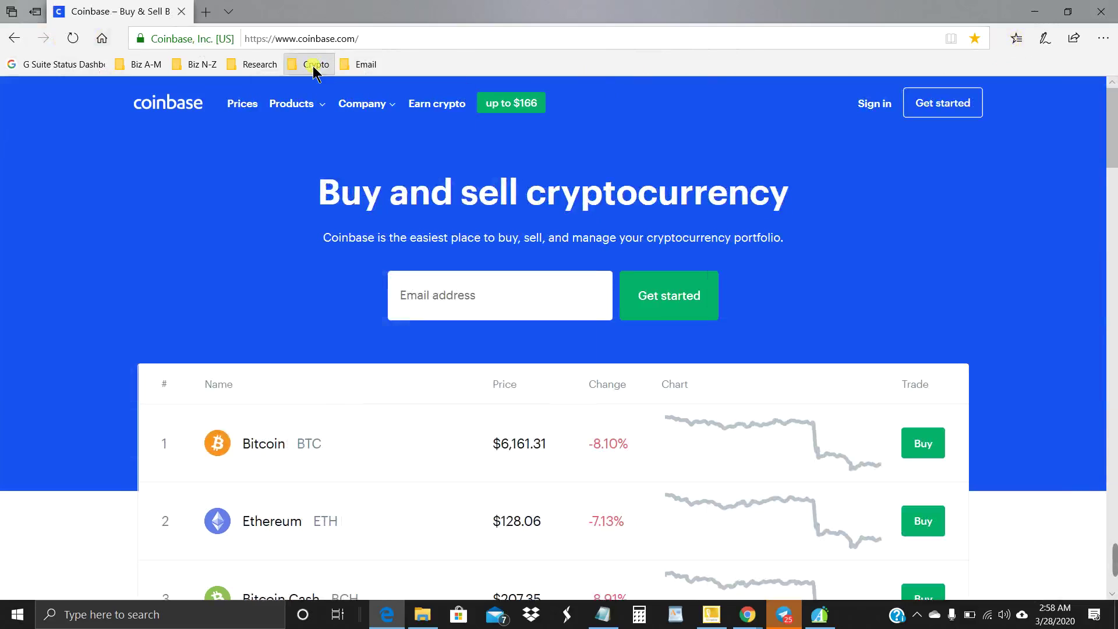
{"action": "left_click", "coordinate": [313, 65]}
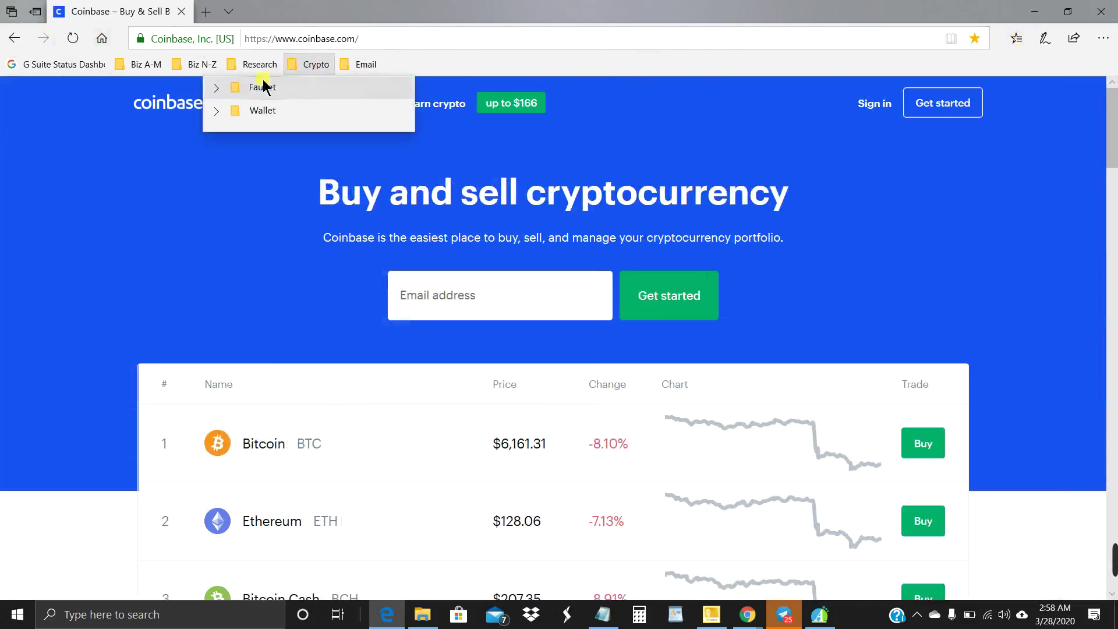
{"action": "left_click", "coordinate": [384, 63]}
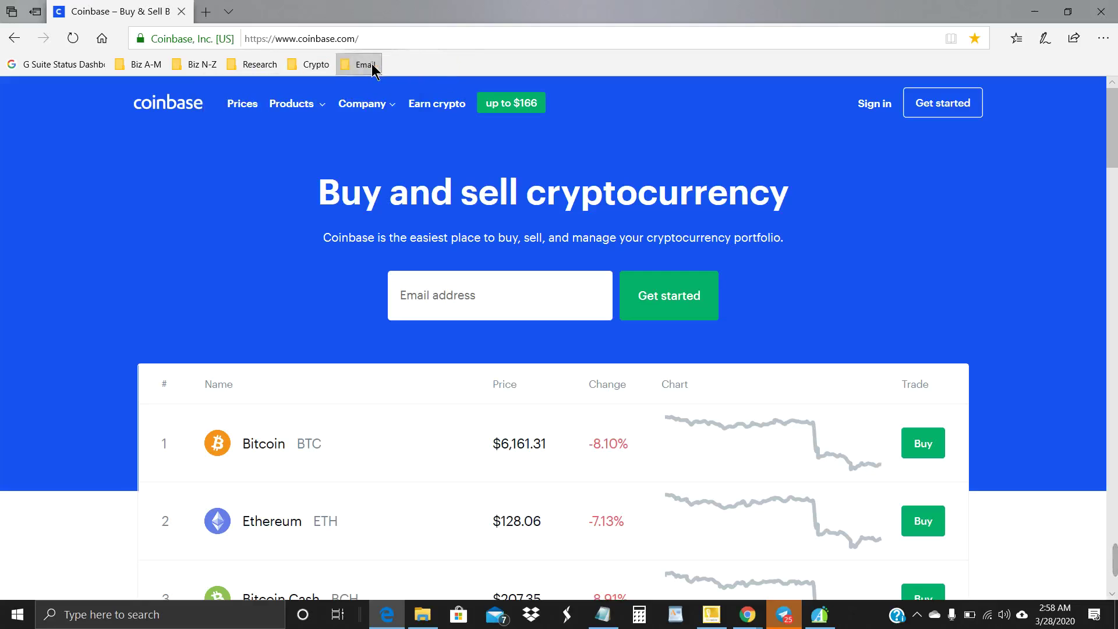
{"action": "left_click", "coordinate": [344, 119]}
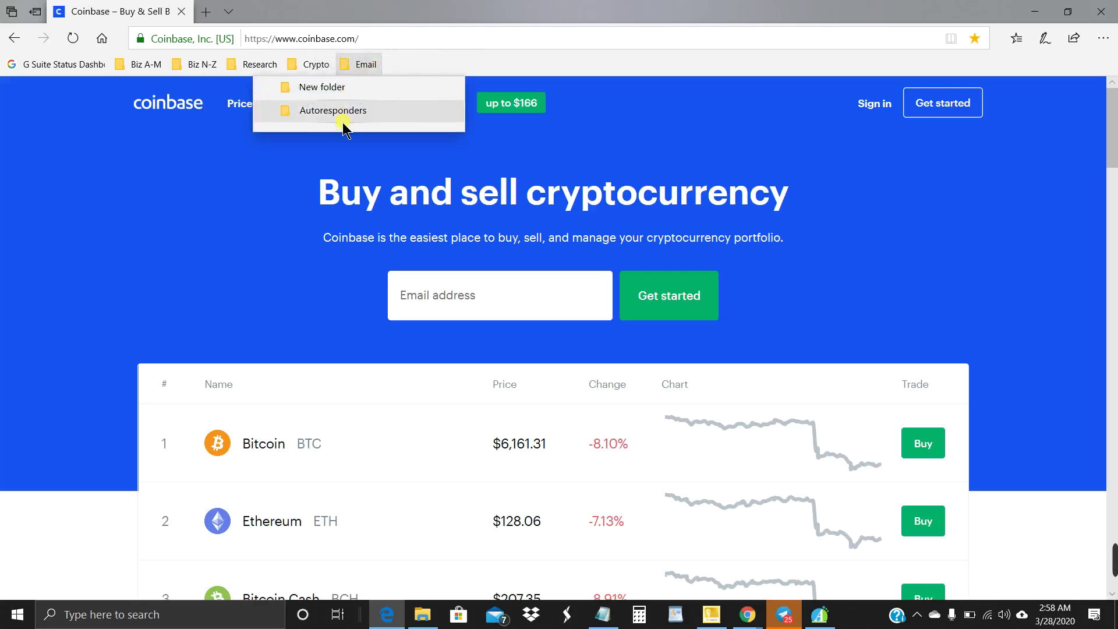
Expand the Email folder in the favorites list to check its subfolders.
{"action": "left_click", "coordinate": [1018, 40]}
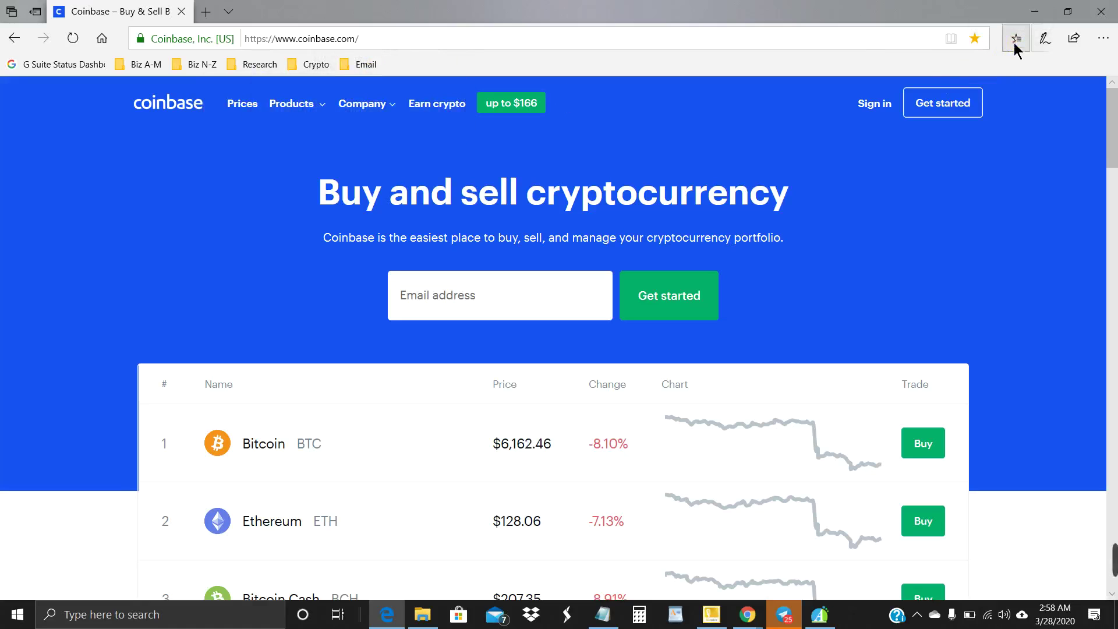
{"action": "left_click", "coordinate": [1016, 46]}
{"action": "left_click", "coordinate": [885, 274]}
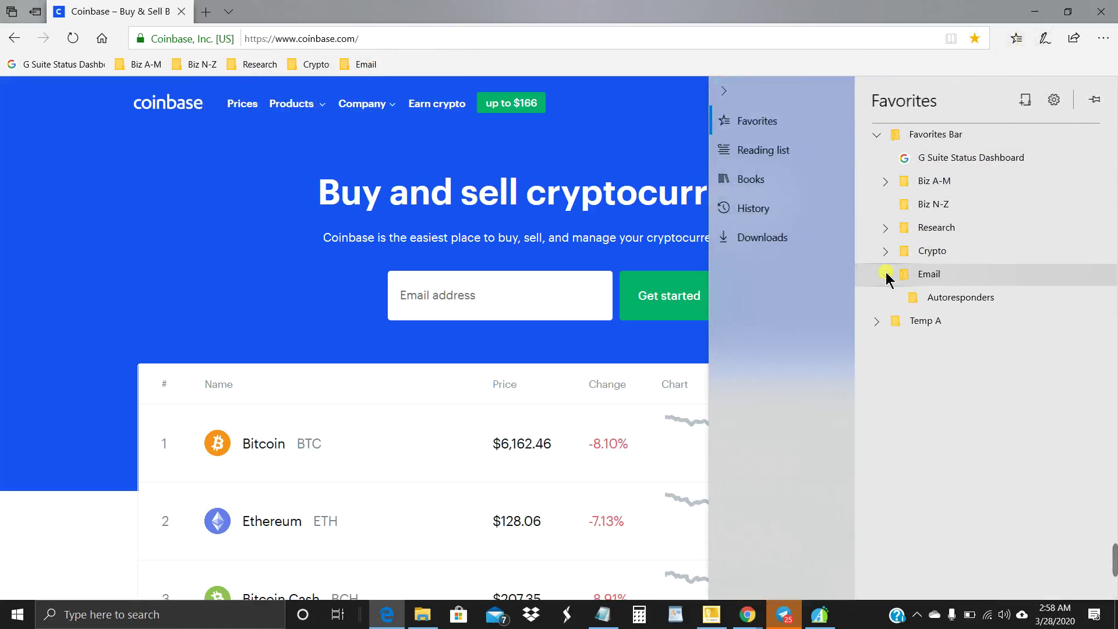
{"action": "left_click_drag", "start_coordinate": [945, 307], "coordinate": [501, 69]}
{"action": "left_click_drag", "start_coordinate": [368, 69], "coordinate": [369, 40]}
Go to the website protonmail.com.
{"action": "left_click", "coordinate": [389, 45]}
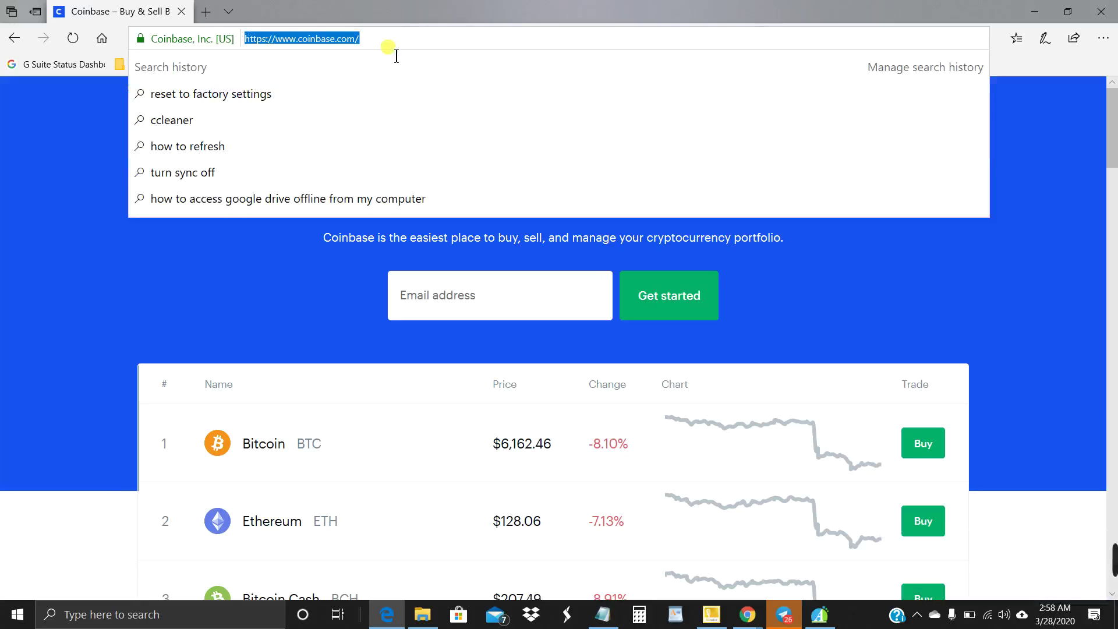
{"action": "type", "text": "prot"}
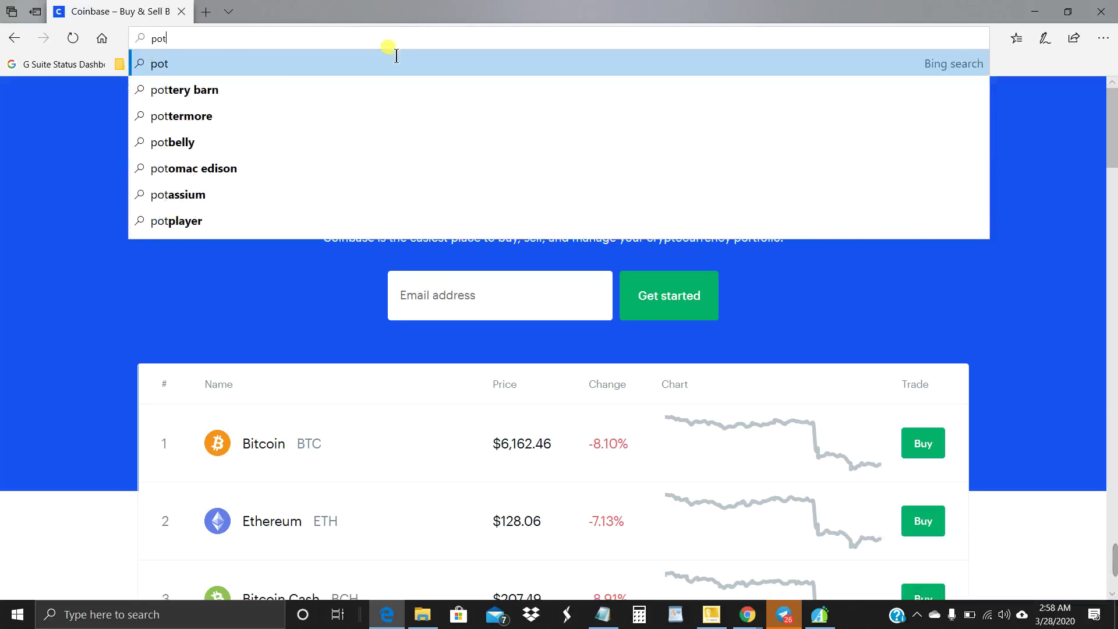
{"action": "key", "text": "BackSpace"}
{"action": "key", "text": "BackSpace"}
{"action": "type", "text": "rotonmail"}
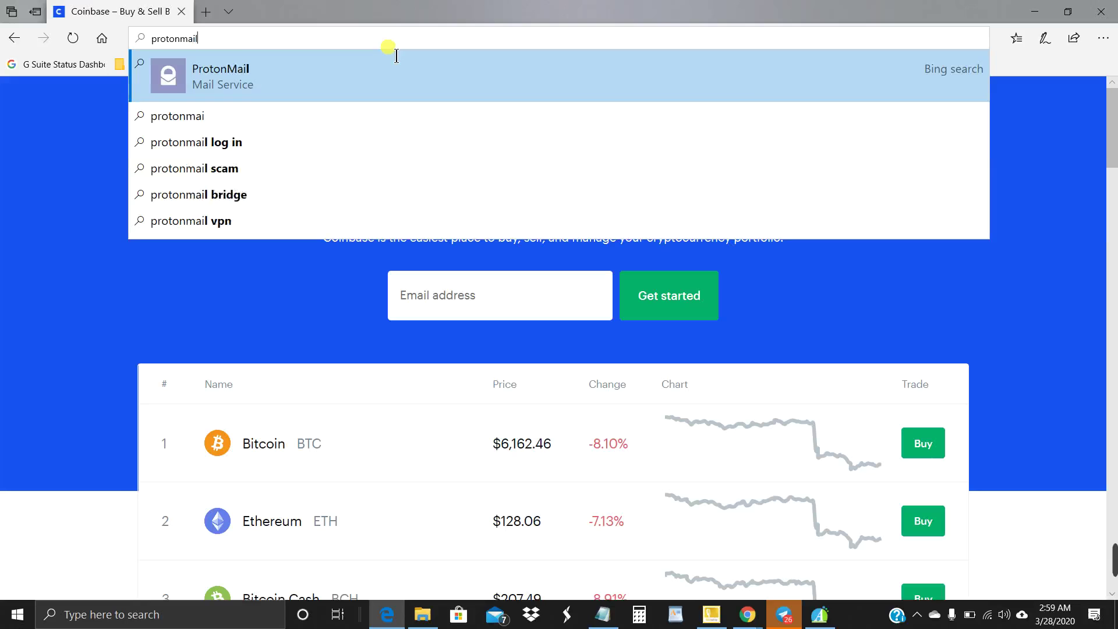
{"action": "type", "text": ".com"}
{"action": "key", "text": "Return"}
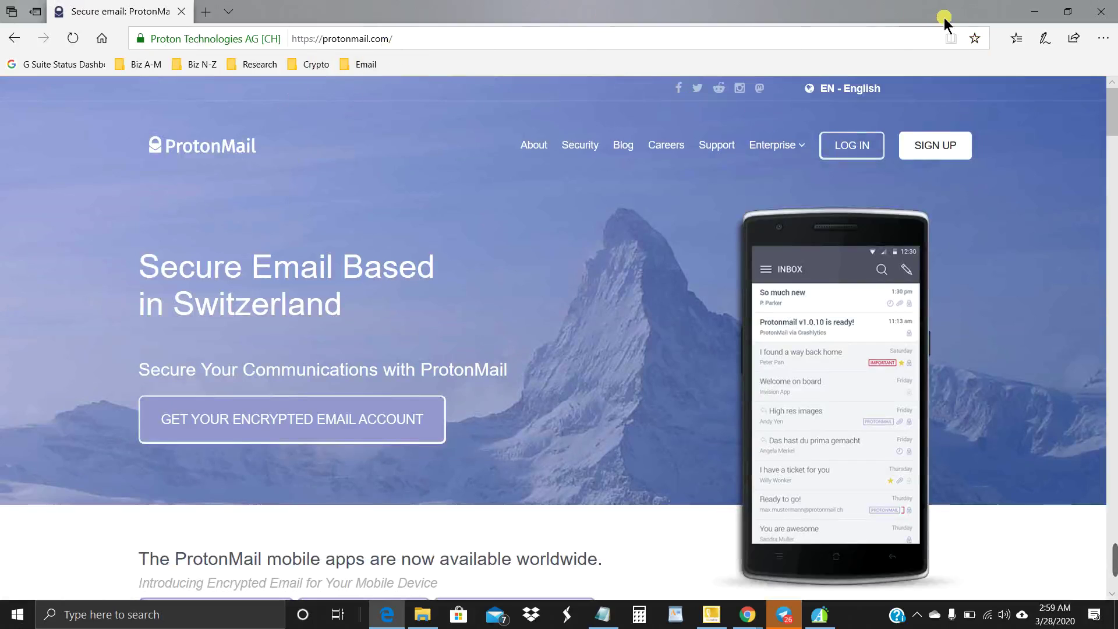
Save the ProtonMail page as a favorite named "ProtonMail" in the Email folder under Favorites Bar.
{"action": "left_click", "coordinate": [974, 38]}
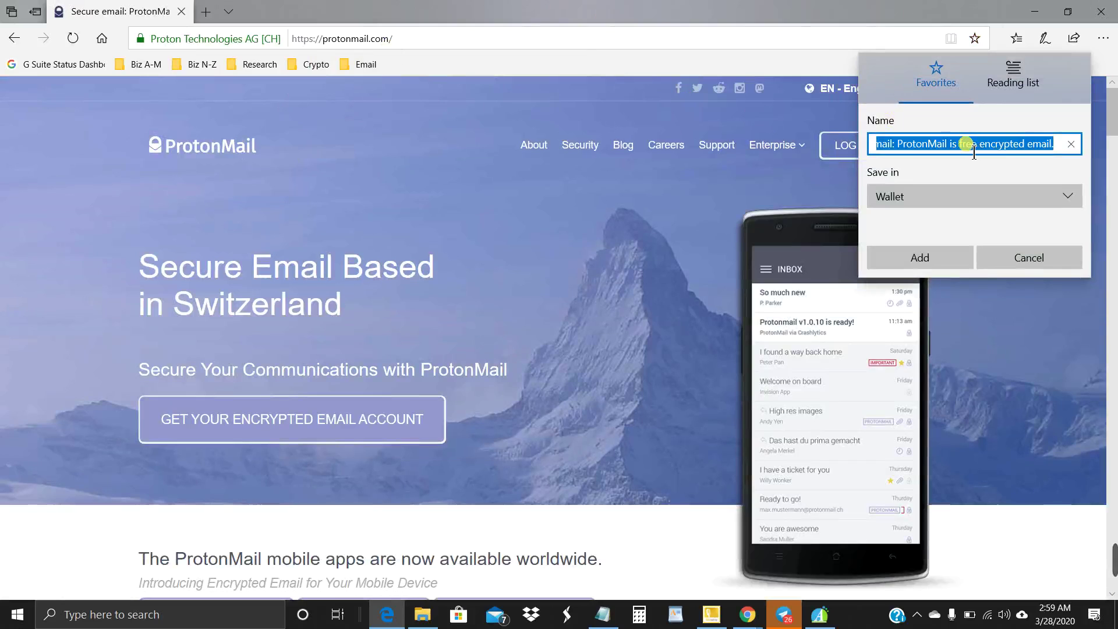
{"action": "type", "text": "ProtonMail"}
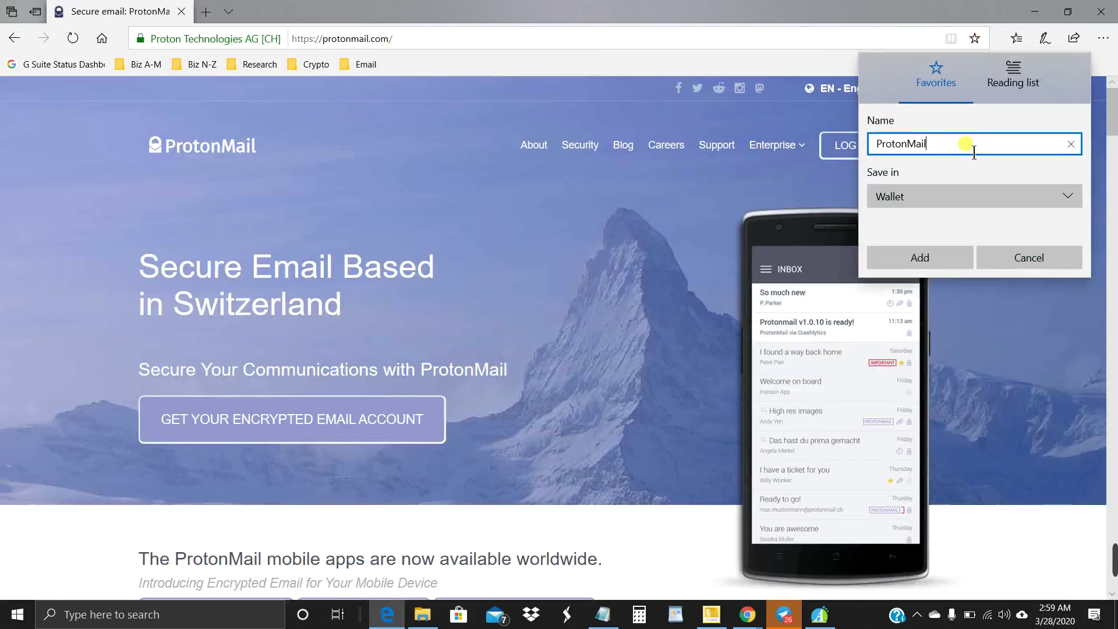
{"action": "left_click", "coordinate": [888, 197]}
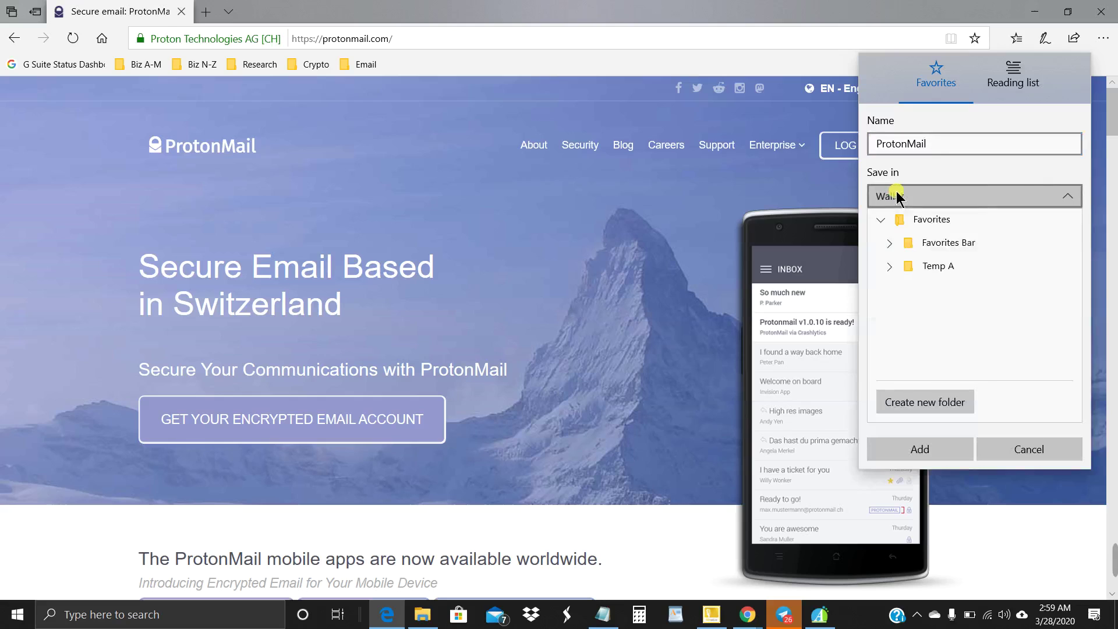
{"action": "left_click", "coordinate": [889, 243]}
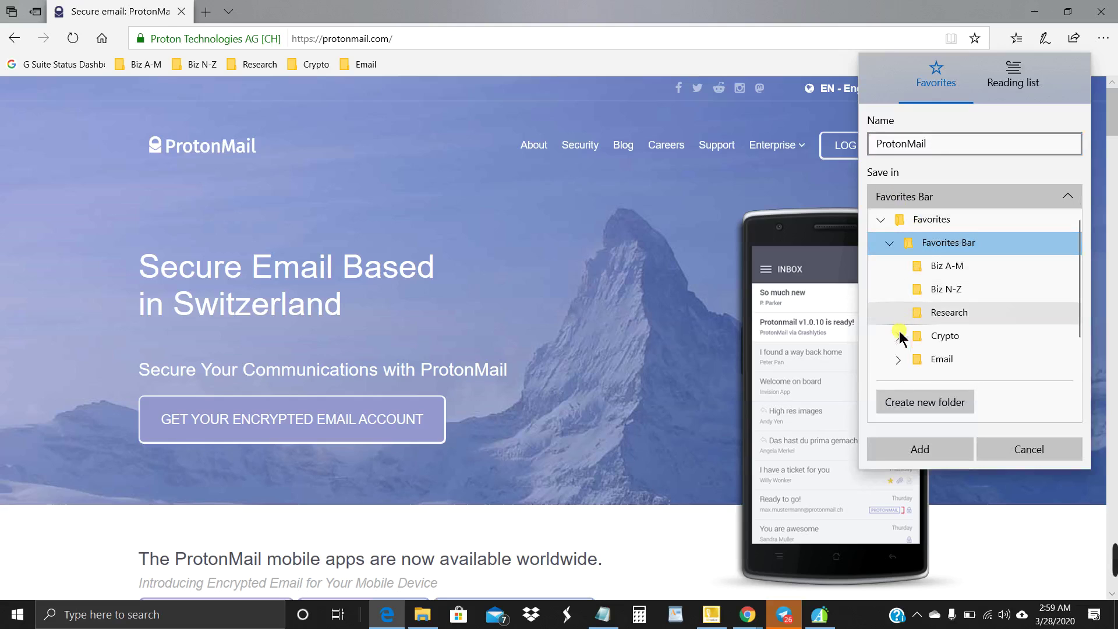
{"action": "left_click", "coordinate": [905, 360]}
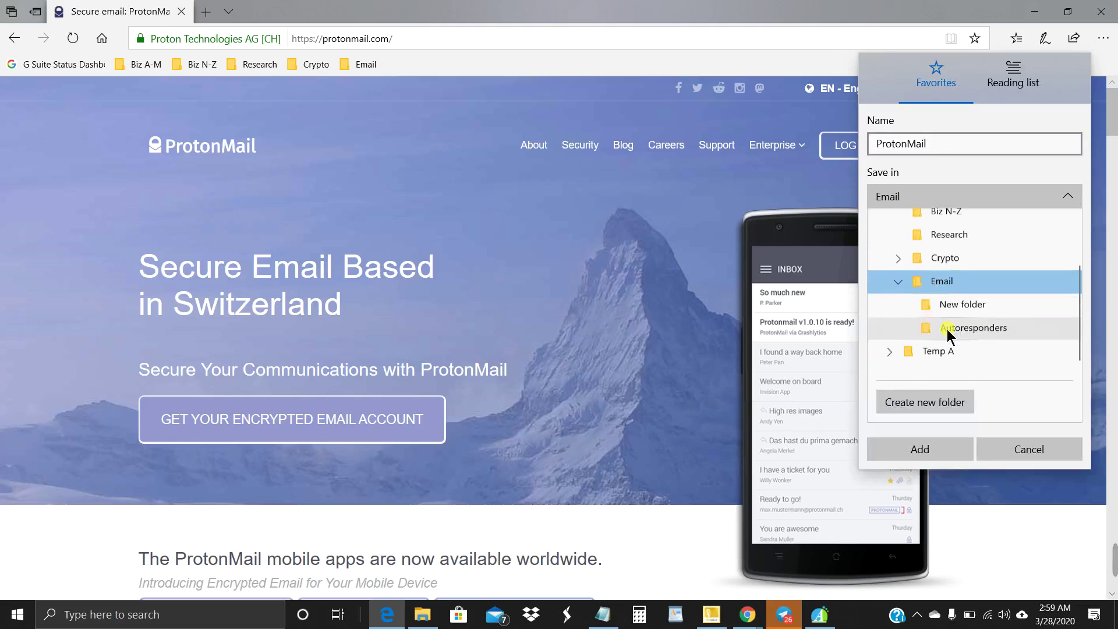
{"action": "left_click", "coordinate": [937, 282]}
{"action": "left_click", "coordinate": [937, 284]}
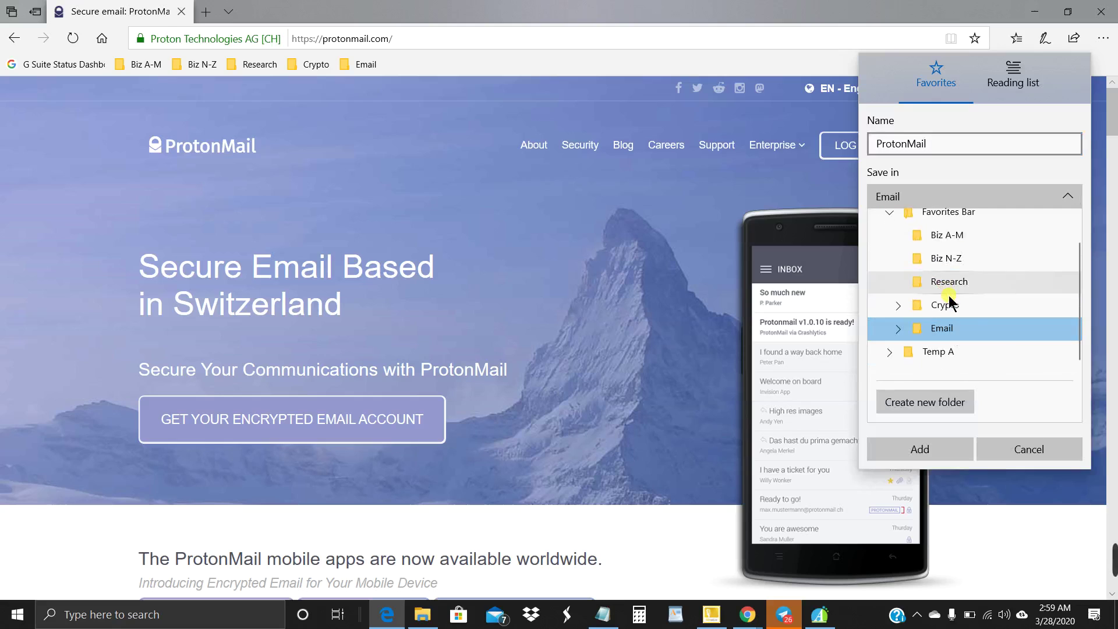
{"action": "left_click", "coordinate": [899, 329]}
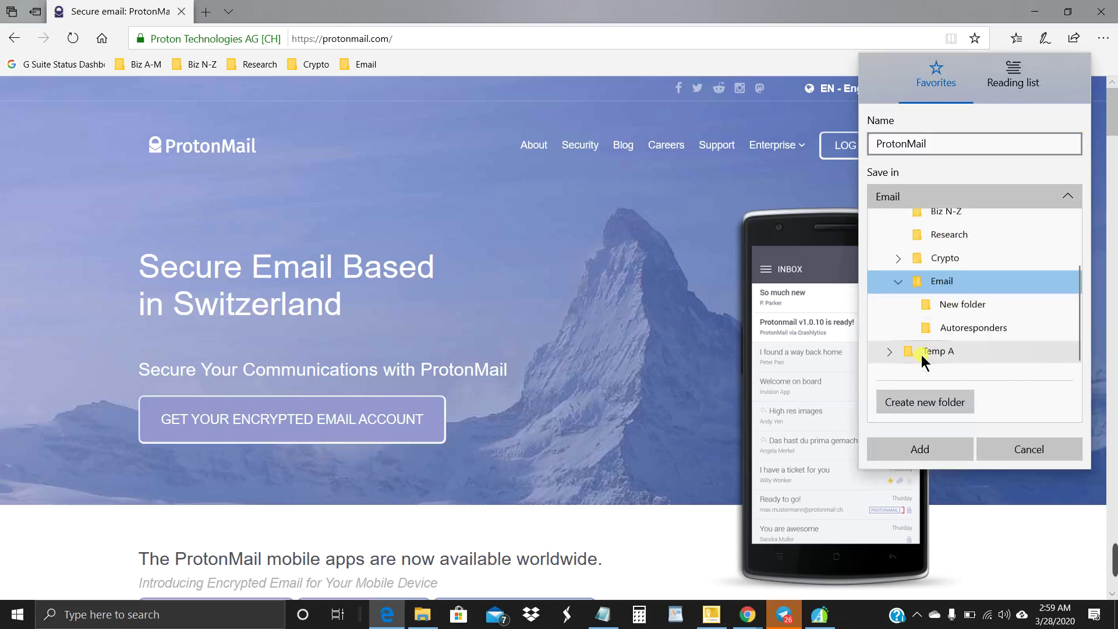
{"action": "left_click", "coordinate": [921, 452]}
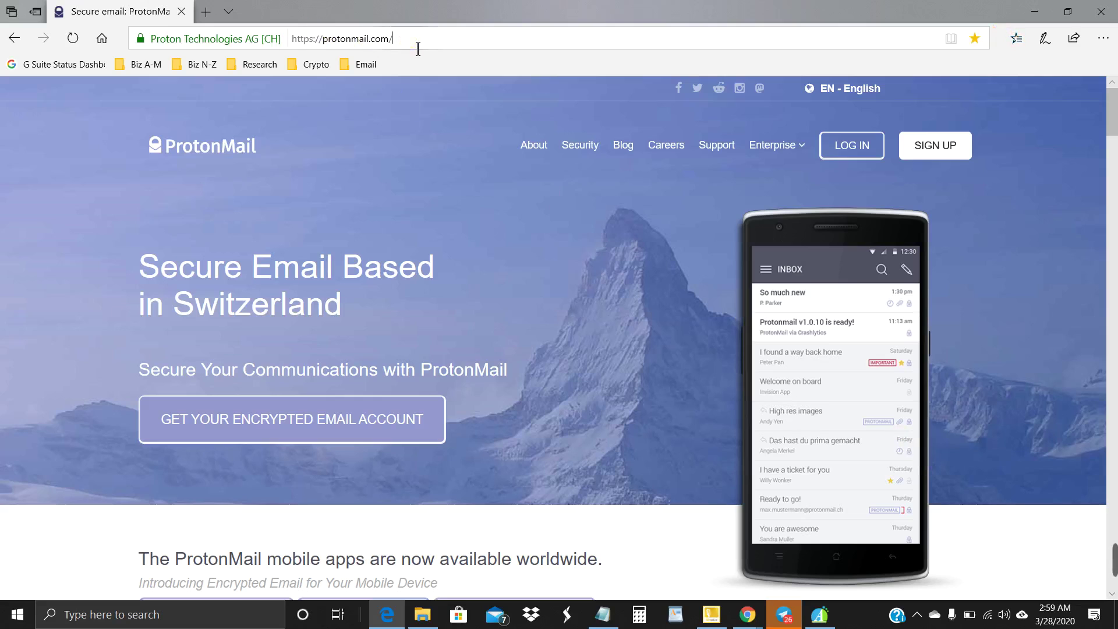
Go to the website aweber.com.
{"action": "left_click", "coordinate": [415, 48]}
{"action": "type", "text": "a"}
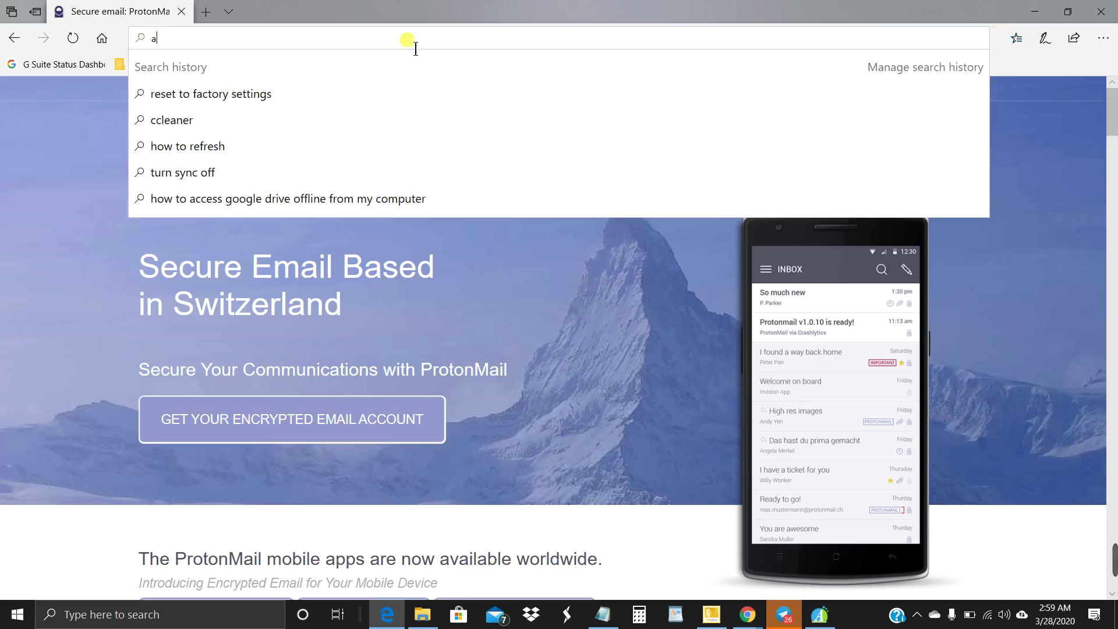
{"action": "type", "text": "weber.com/"}
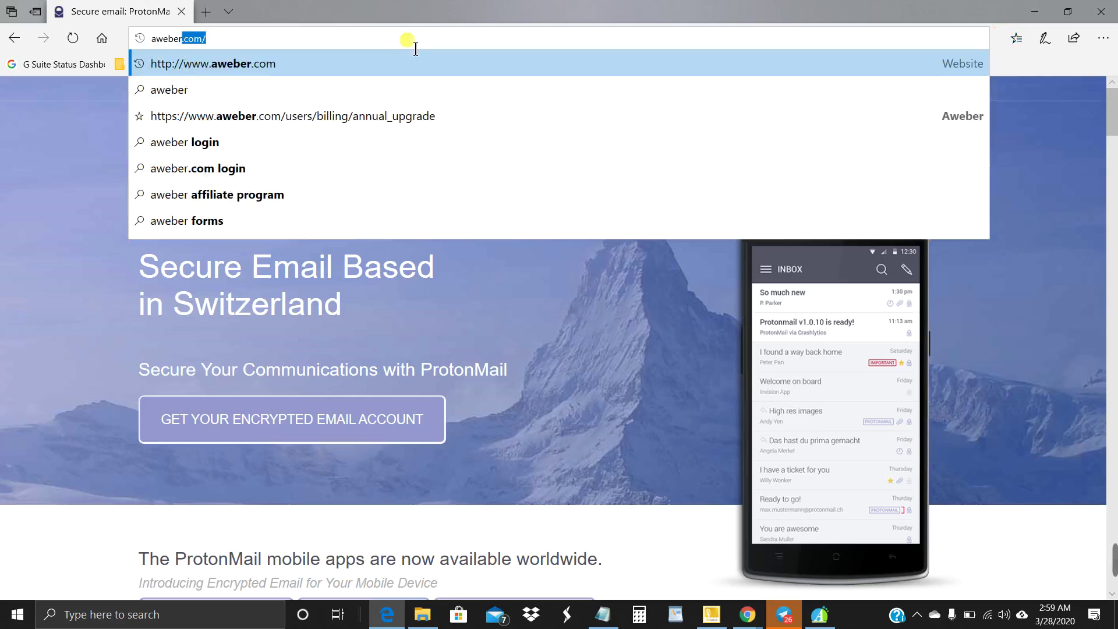
{"action": "key", "text": "Return"}
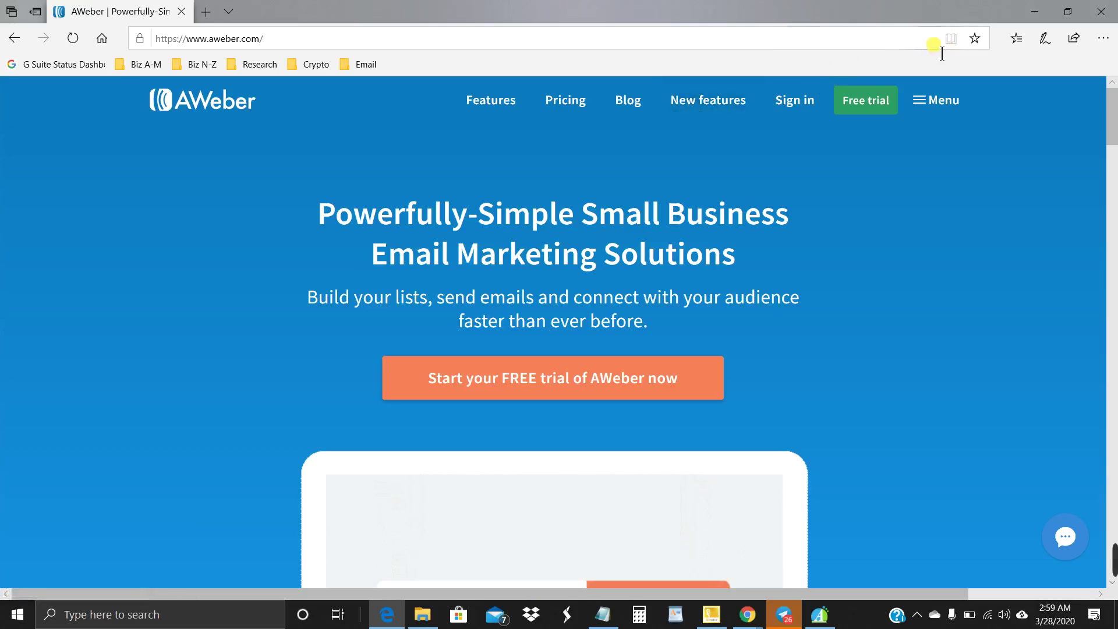
Save the AWeber page as a favorite named "Aweber" in the Autoresponders subfolder of the Email folder under Favorites Bar.
{"action": "left_click", "coordinate": [975, 37]}
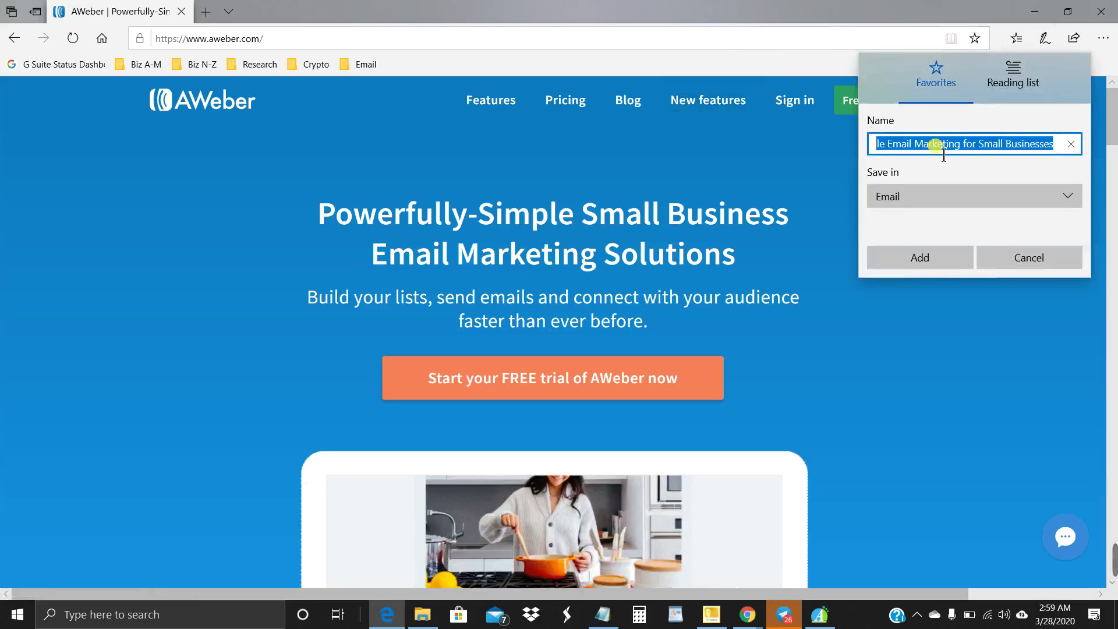
{"action": "type", "text": "A"}
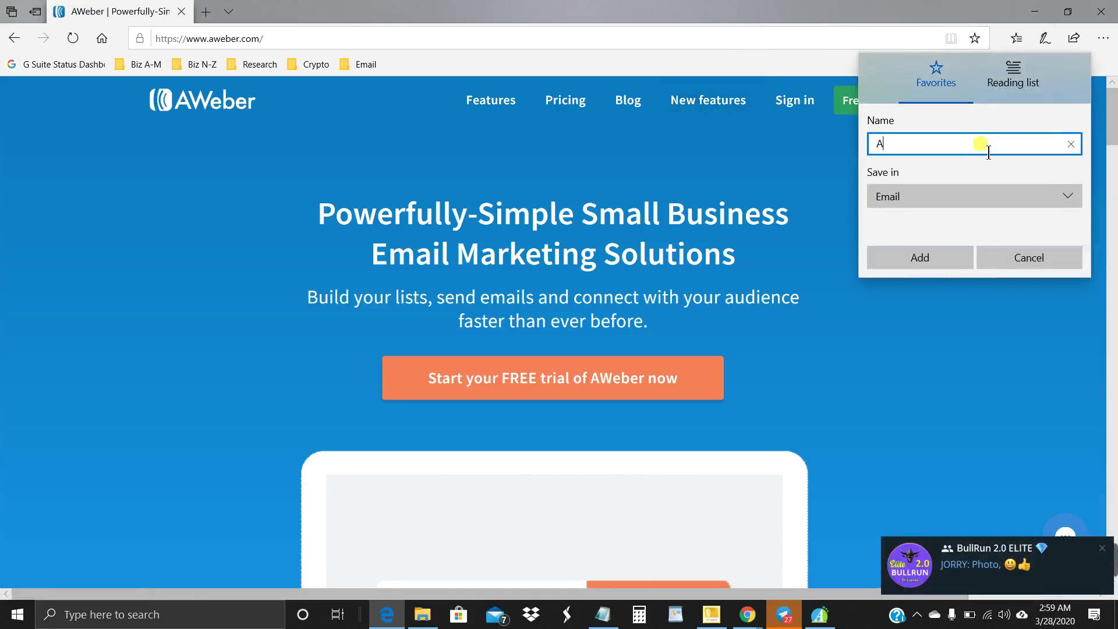
{"action": "type", "text": "webe"}
{"action": "key", "text": "BackSpace"}
{"action": "type", "text": "ber"}
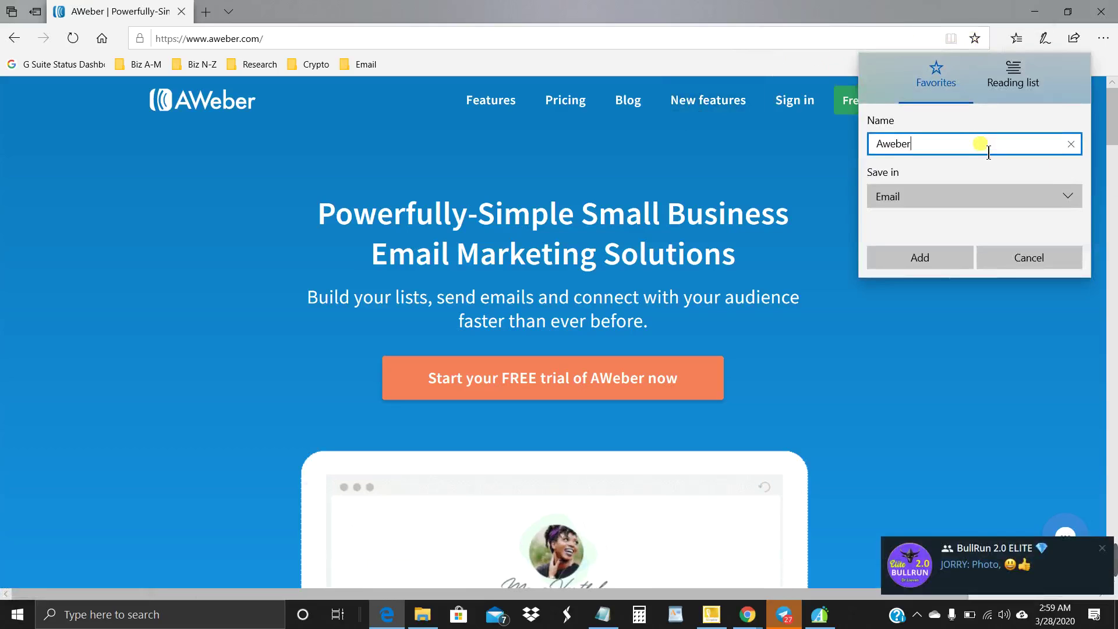
{"action": "left_click", "coordinate": [900, 198]}
{"action": "left_click", "coordinate": [889, 243]}
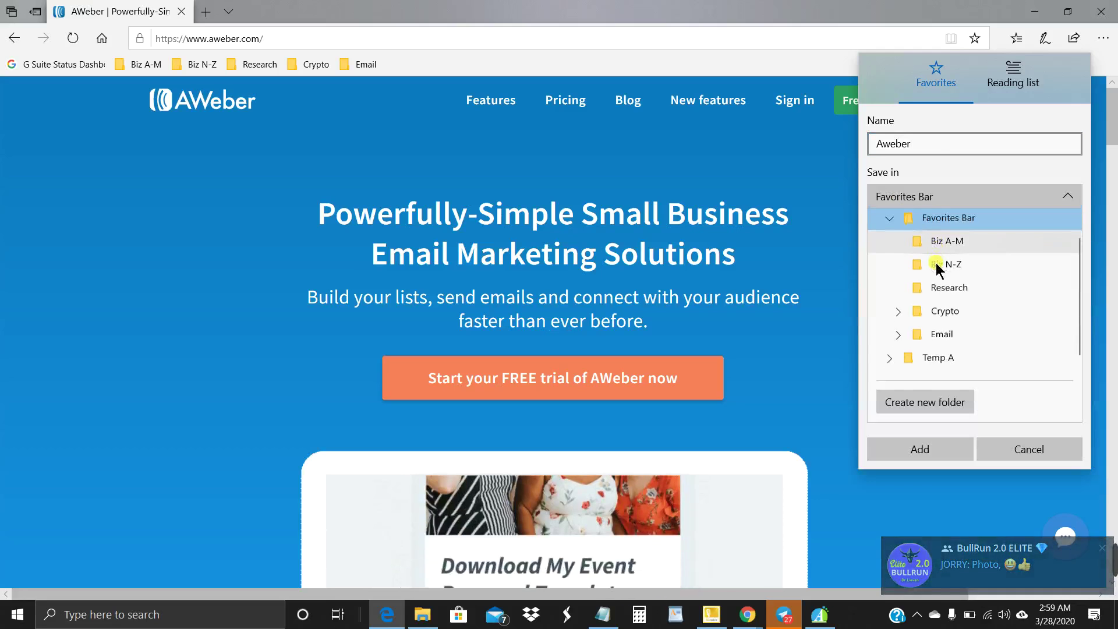
{"action": "left_click", "coordinate": [897, 330]}
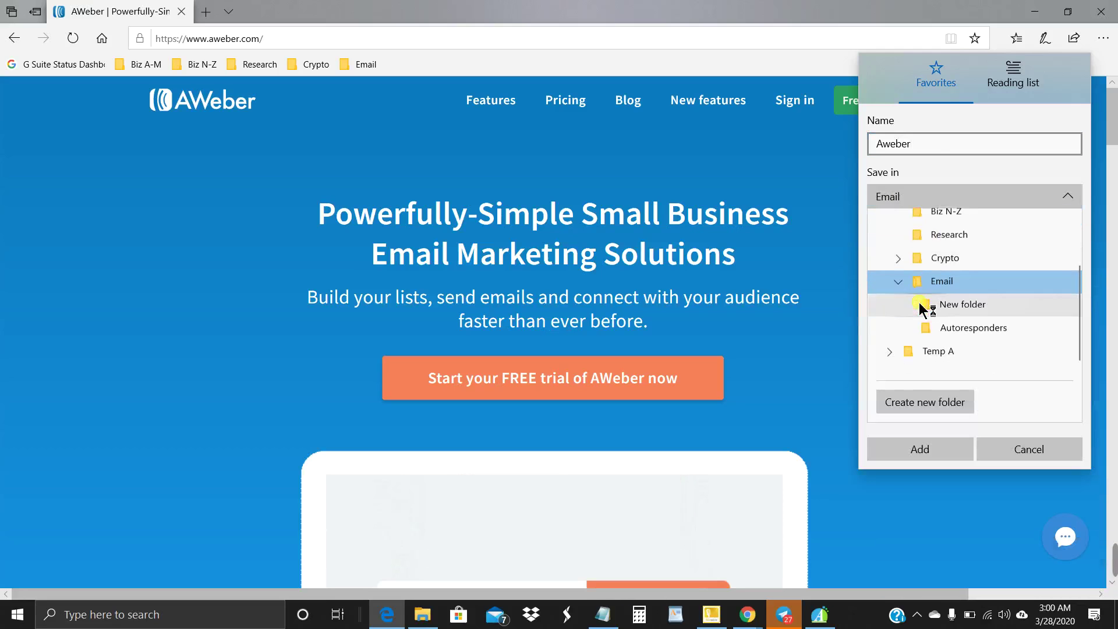
{"action": "left_click", "coordinate": [966, 329]}
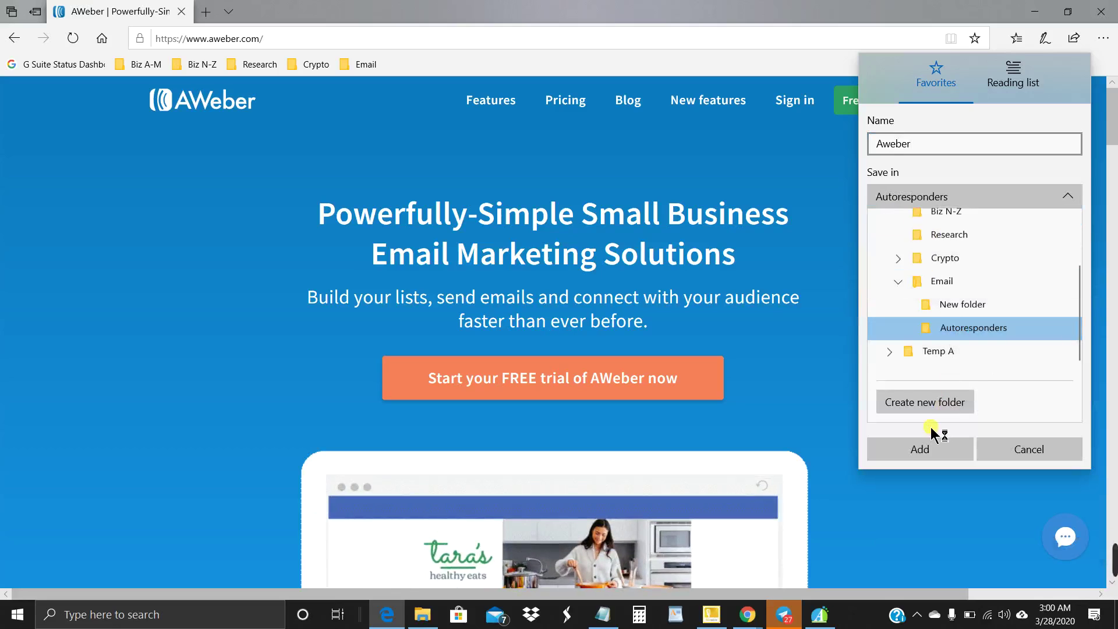
{"action": "left_click", "coordinate": [920, 449]}
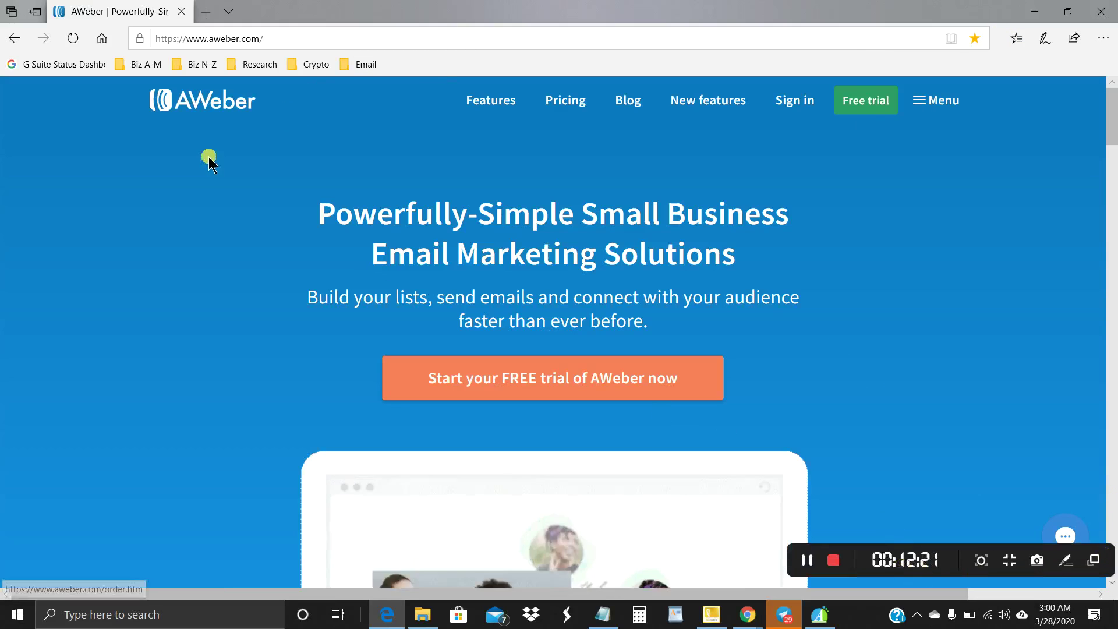
Check the contents of the Autoresponders subfolder inside the Email folder on the favorites bar.
{"action": "left_click", "coordinate": [368, 65]}
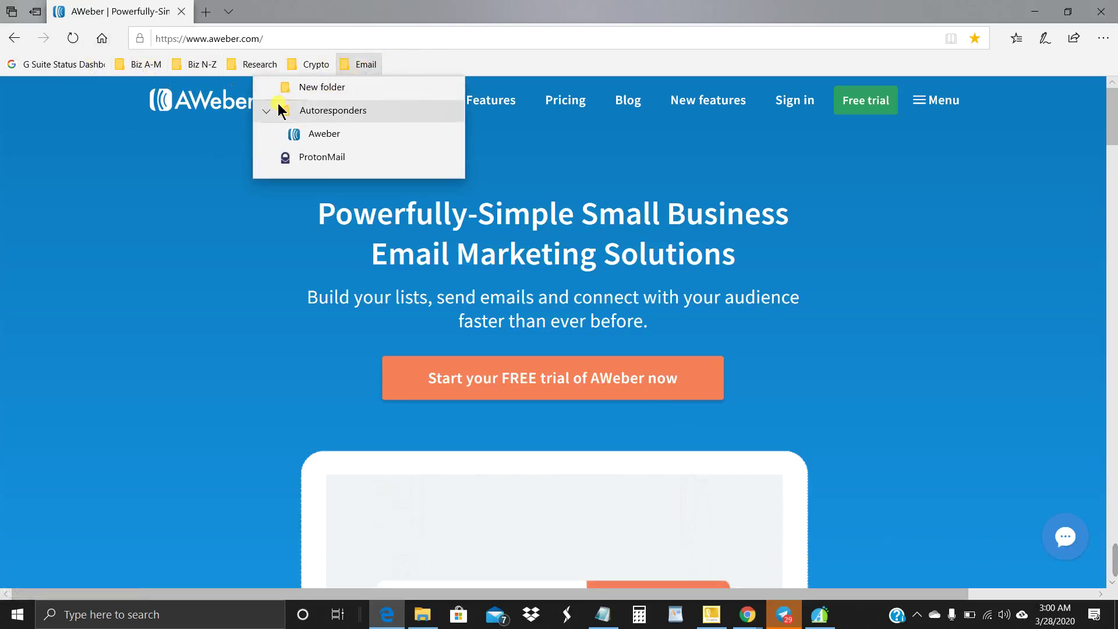
{"action": "mouse_move", "coordinate": [329, 117]}
{"action": "left_mouse_down"}
{"action": "mouse_move", "coordinate": [326, 138]}
{"action": "mouse_move", "coordinate": [265, 114]}
{"action": "left_mouse_up"}
{"action": "left_click", "coordinate": [267, 110]}
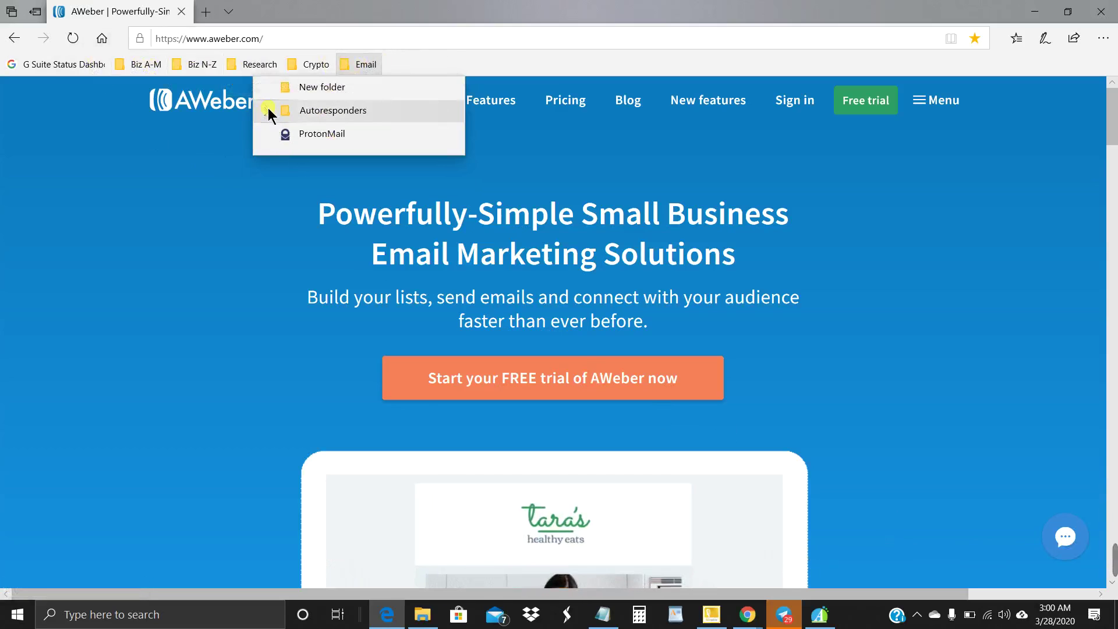
{"action": "left_click", "coordinate": [266, 111]}
{"action": "left_click", "coordinate": [265, 111]}
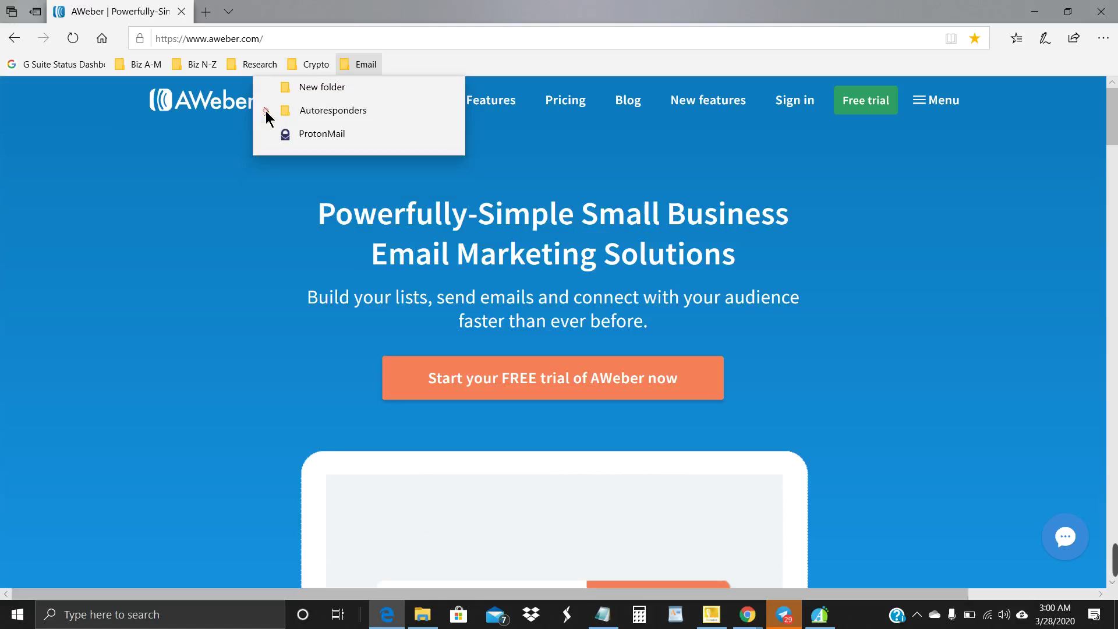
Delete the subfolder named "New folder" from the Email folder and reopen Email.
{"action": "right_click", "coordinate": [305, 91]}
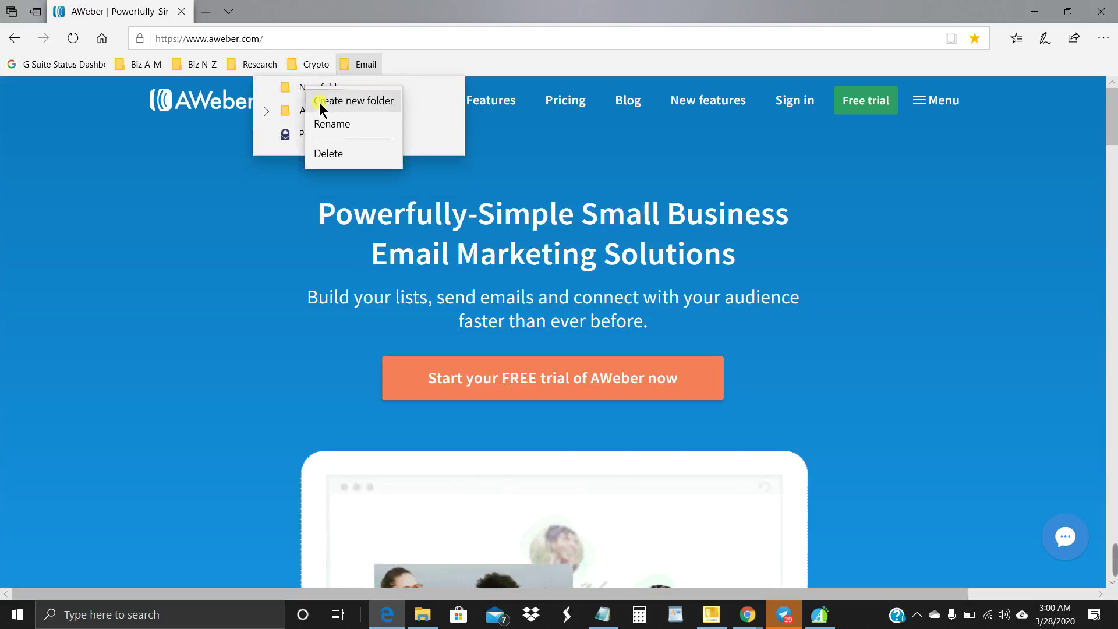
{"action": "left_click", "coordinate": [336, 154]}
{"action": "left_click", "coordinate": [369, 64]}
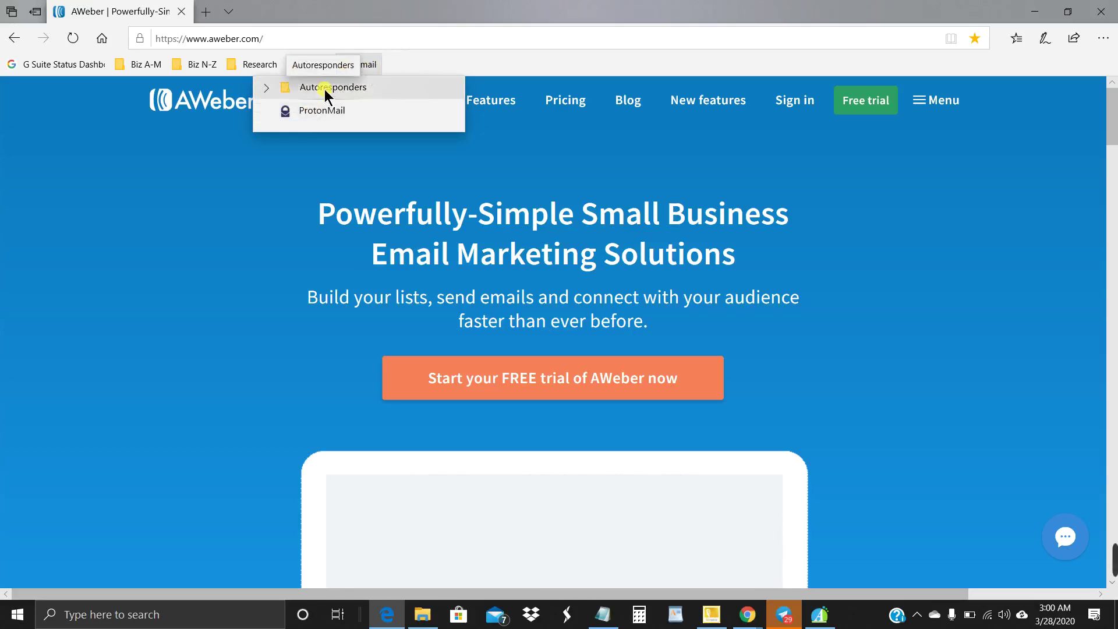
Expand and collapse the Autoresponders subfolder, and review the folder structure in the full favorites list.
{"action": "left_click", "coordinate": [266, 87]}
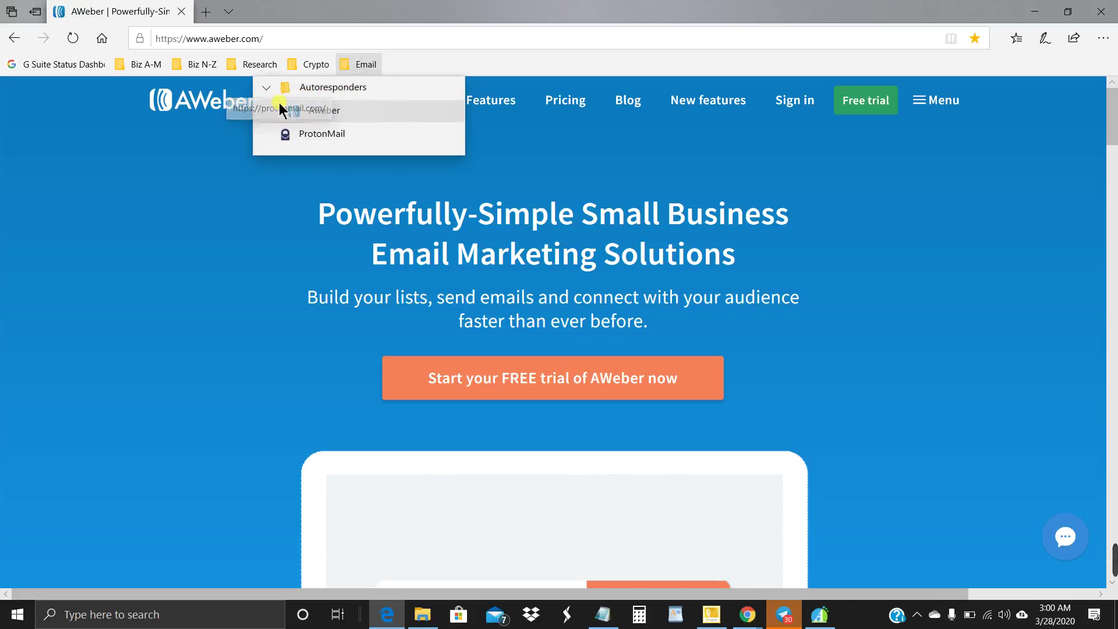
{"action": "left_click", "coordinate": [265, 88]}
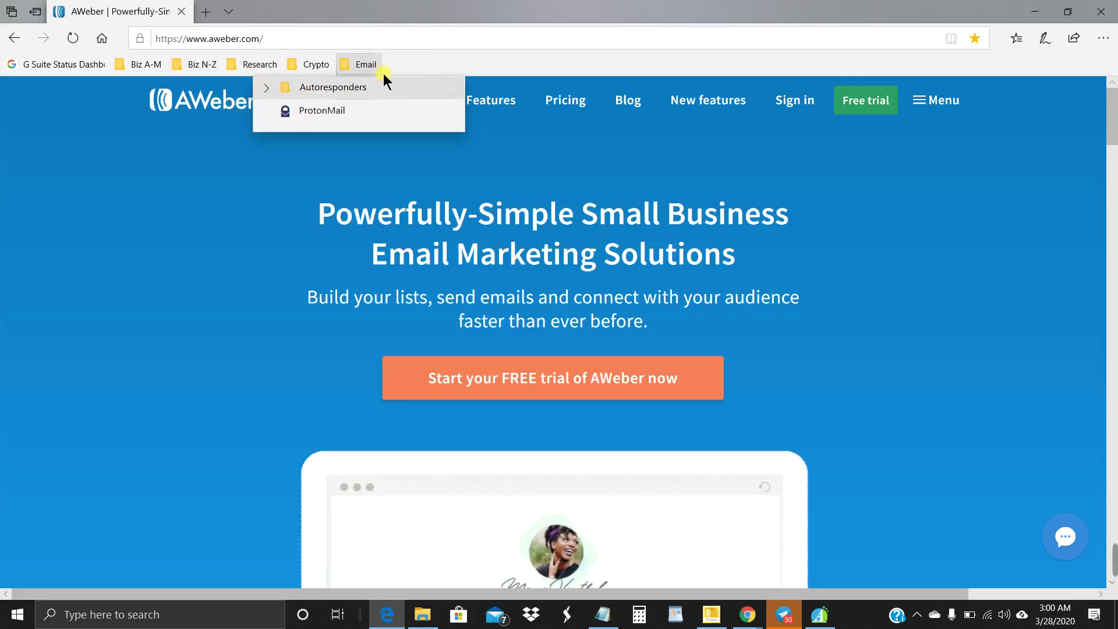
{"action": "left_click", "coordinate": [438, 57]}
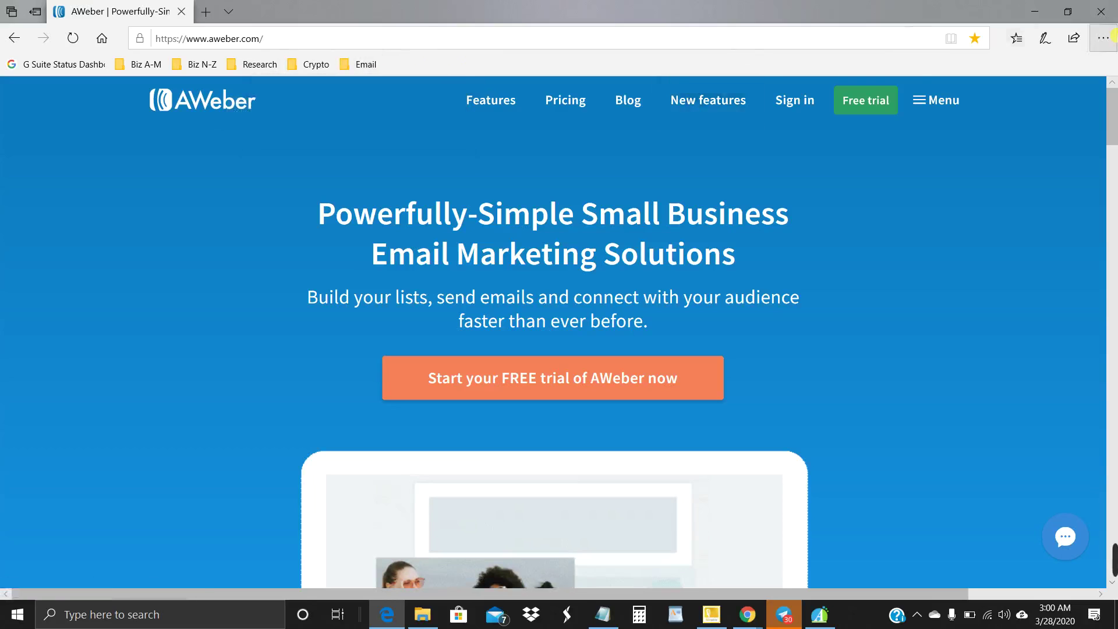
{"action": "left_click", "coordinate": [1012, 40]}
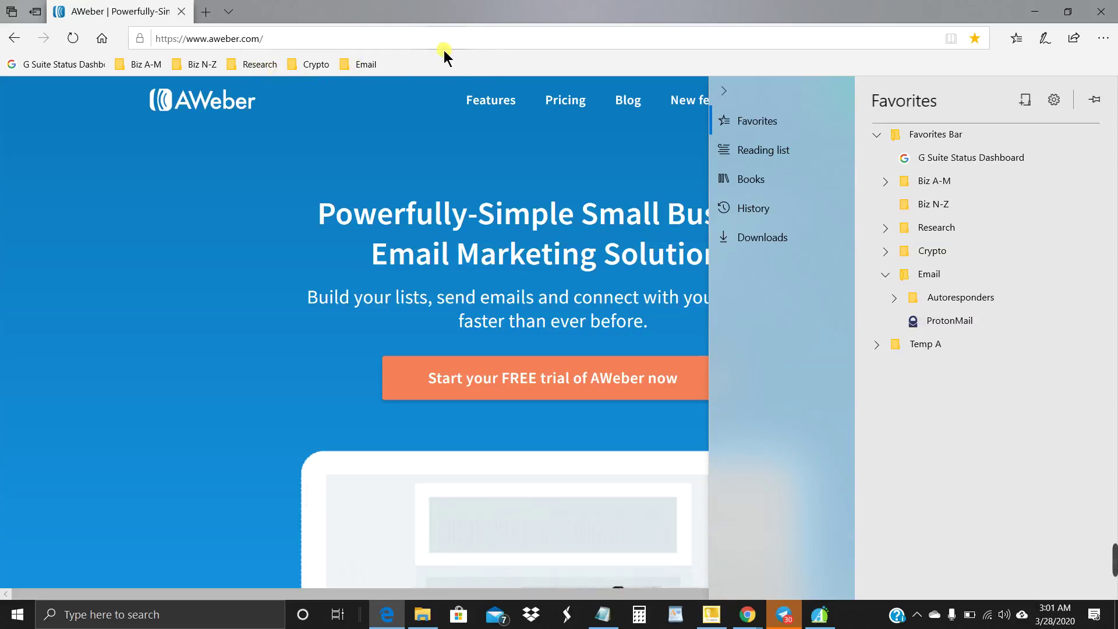
{"action": "left_click", "coordinate": [449, 64]}
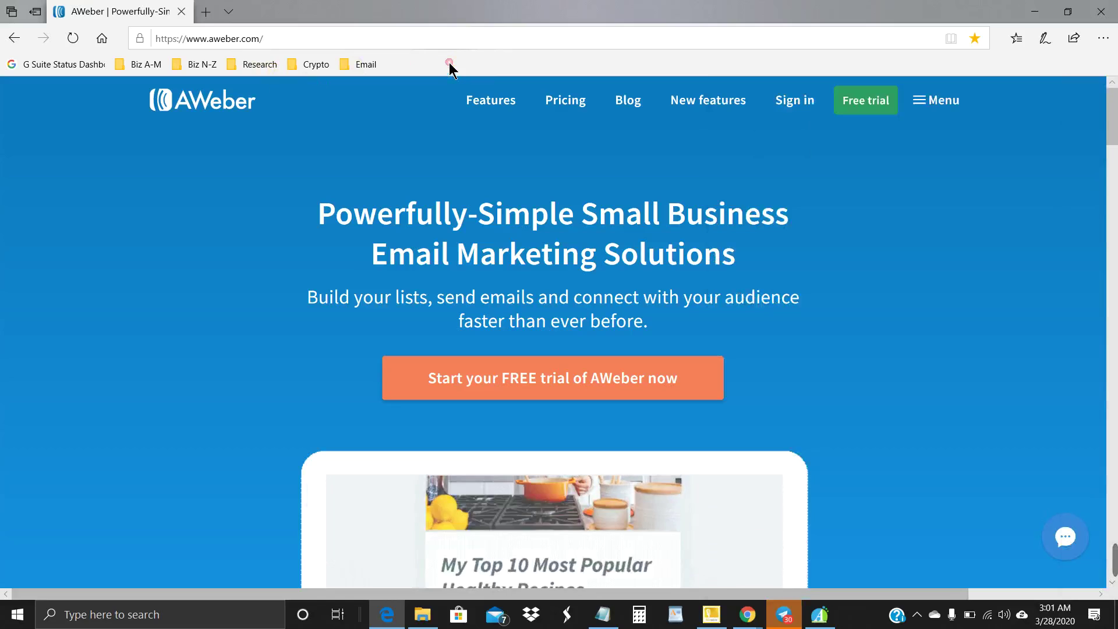
Create a new folder named "Recipes" on the favorites bar after the Email folder.
{"action": "right_click", "coordinate": [449, 62]}
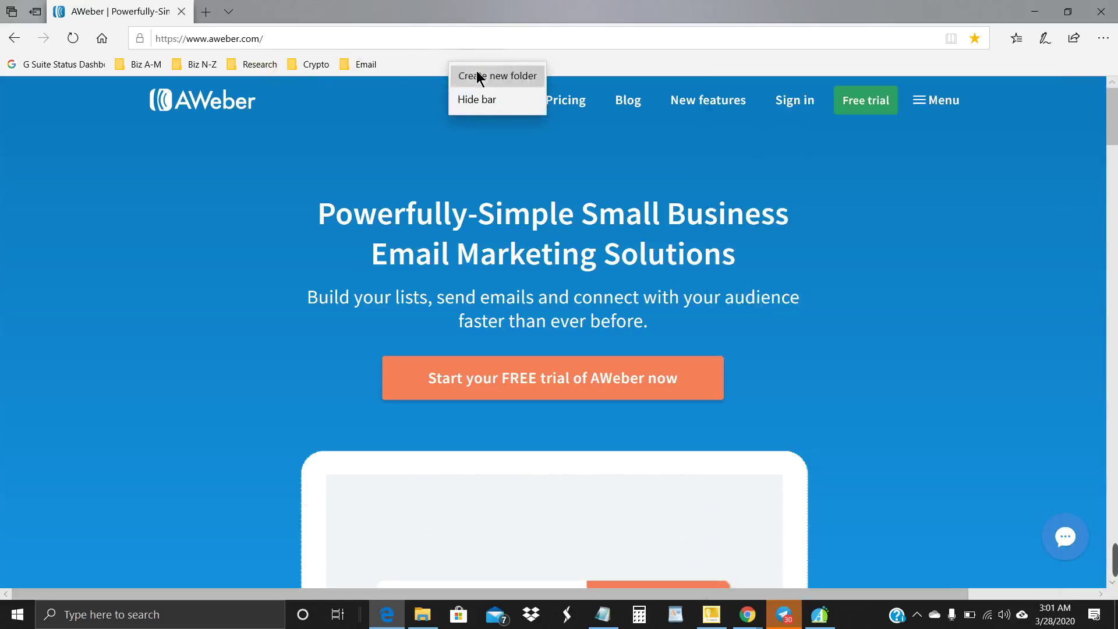
{"action": "left_click", "coordinate": [472, 75]}
{"action": "type", "text": "RE"}
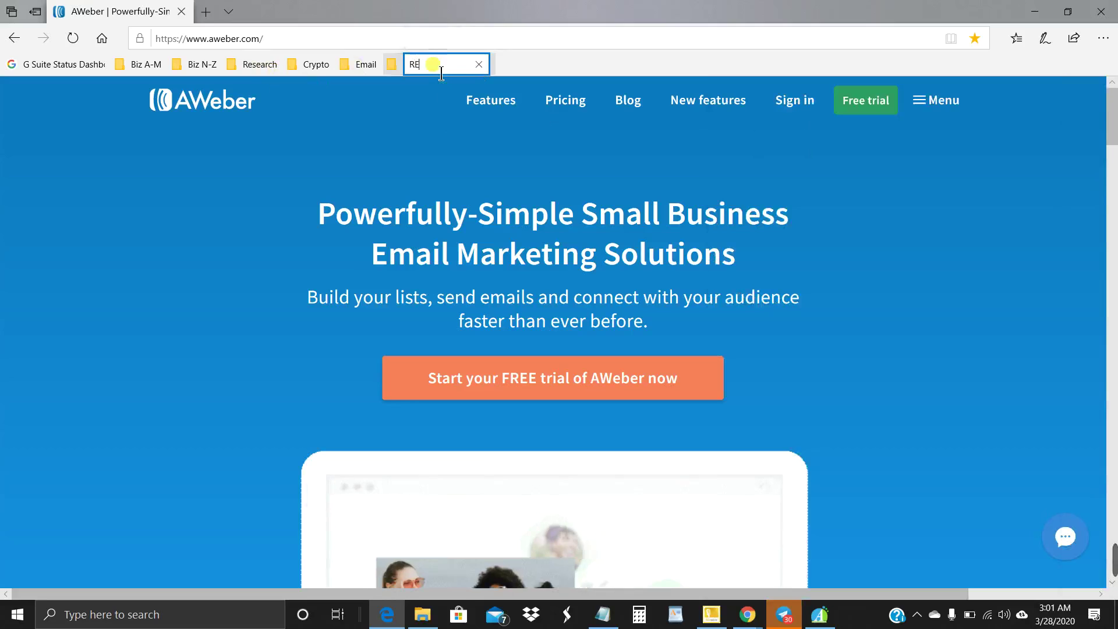
{"action": "type", "text": "ci"}
{"action": "key", "text": "BackSpace"}
{"action": "key", "text": "BackSpace"}
{"action": "key", "text": "BackSpace"}
{"action": "type", "text": "ecip"}
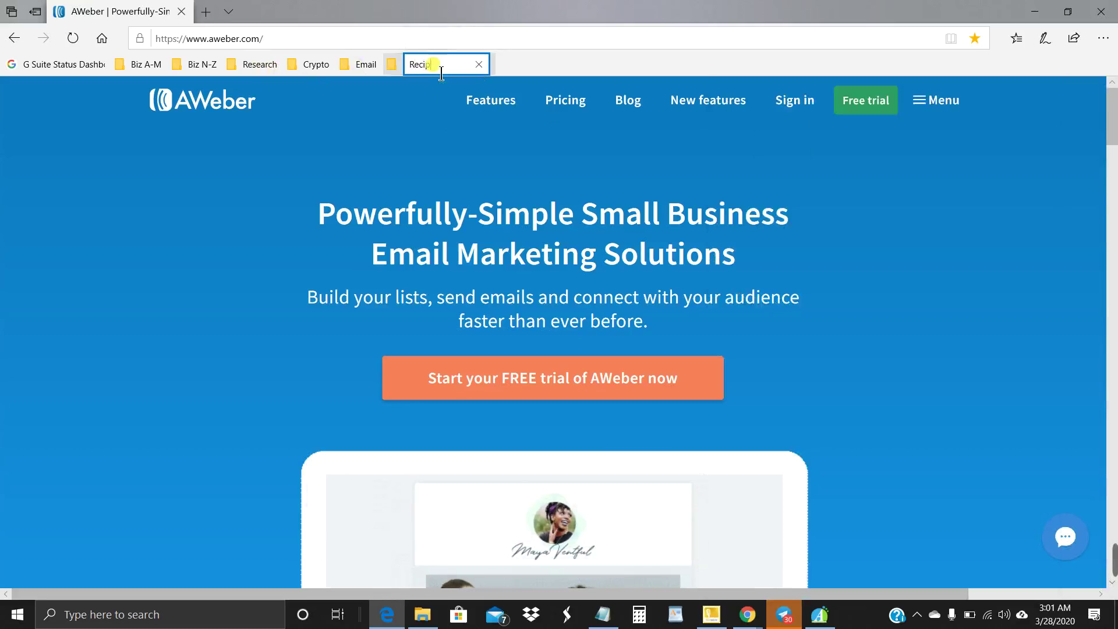
{"action": "type", "text": "es4"}
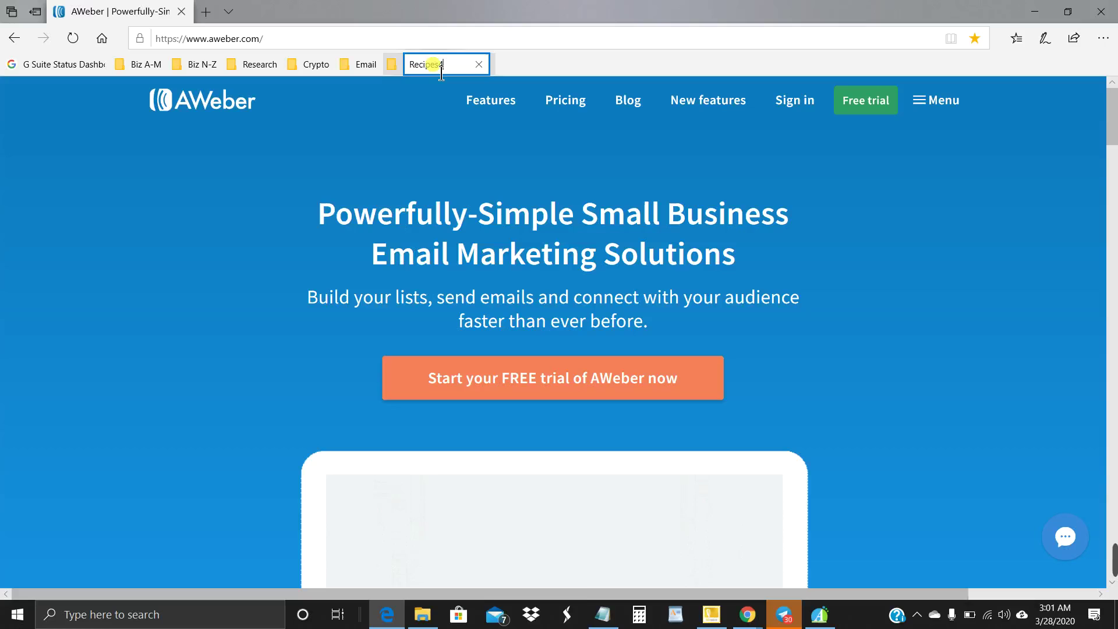
{"action": "left_click", "coordinate": [442, 37]}
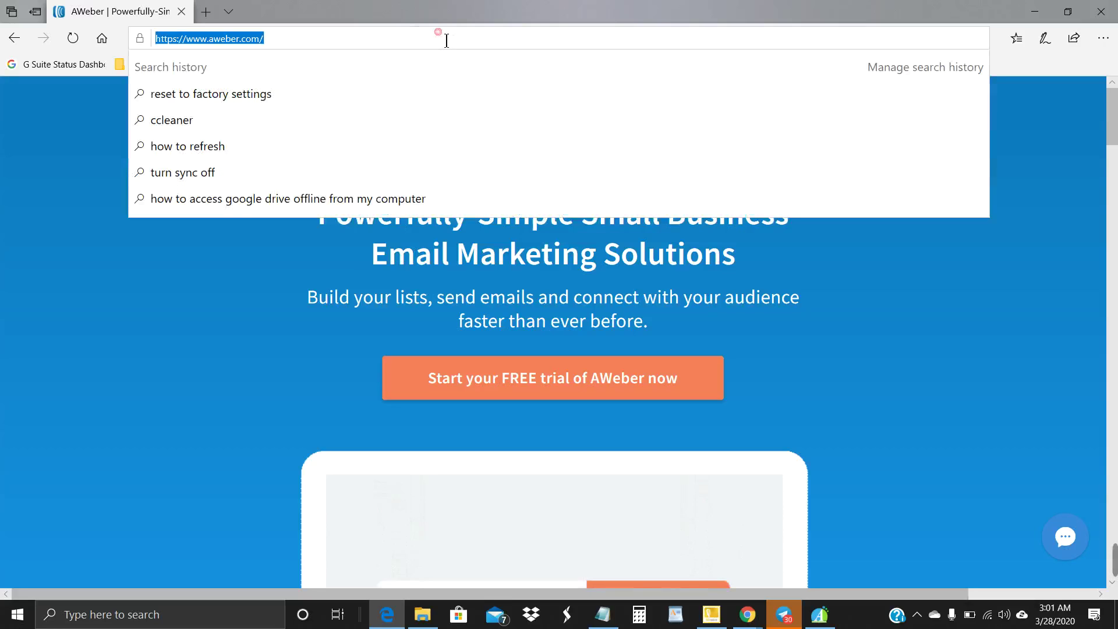
{"action": "left_click", "coordinate": [64, 208]}
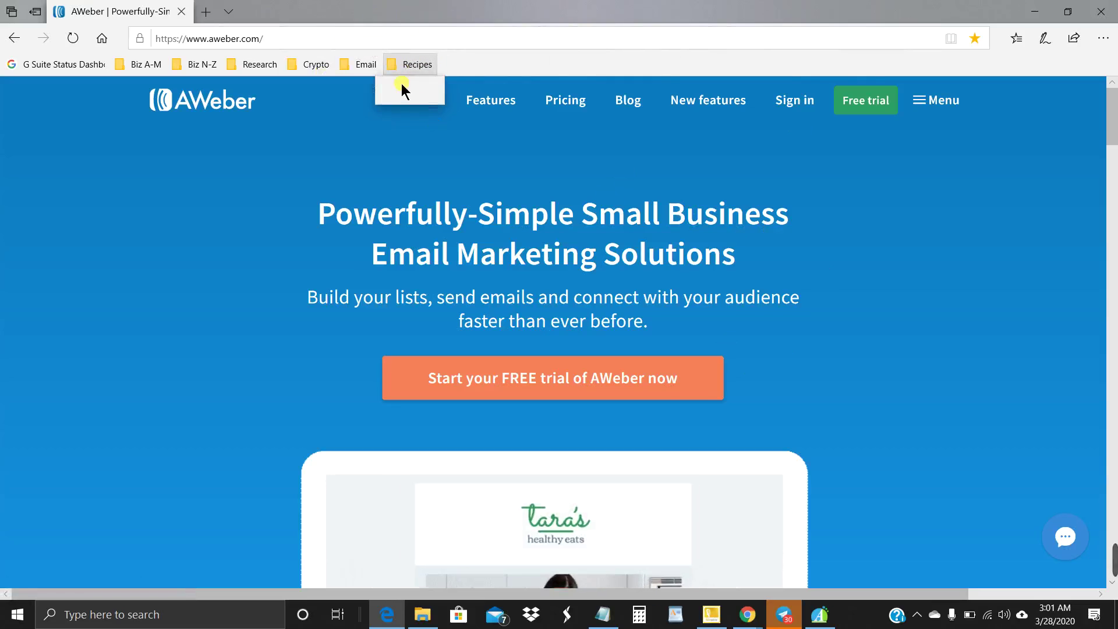
Look inside the Recipes and Biz A-M folders on the favorites bar.
{"action": "left_click", "coordinate": [410, 97]}
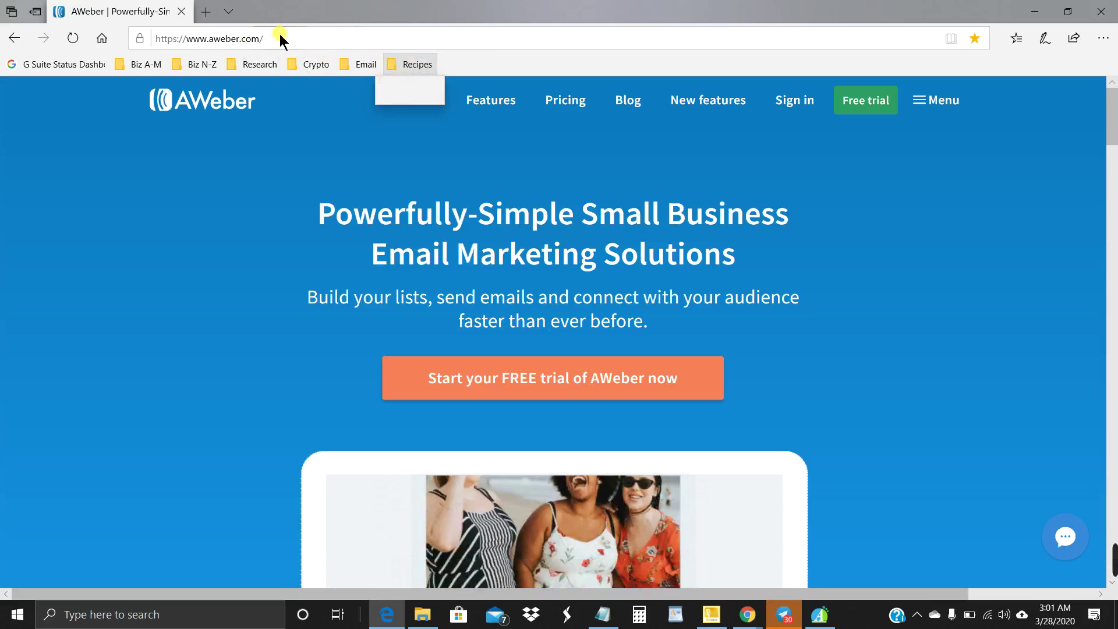
{"action": "left_click", "coordinate": [146, 67]}
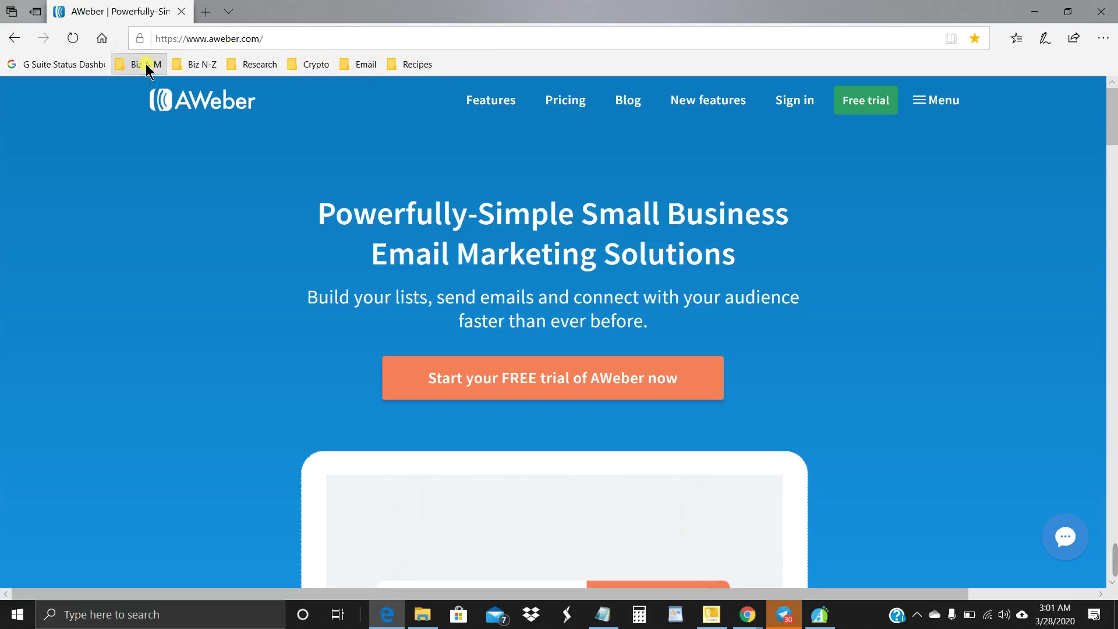
{"action": "left_click", "coordinate": [147, 66]}
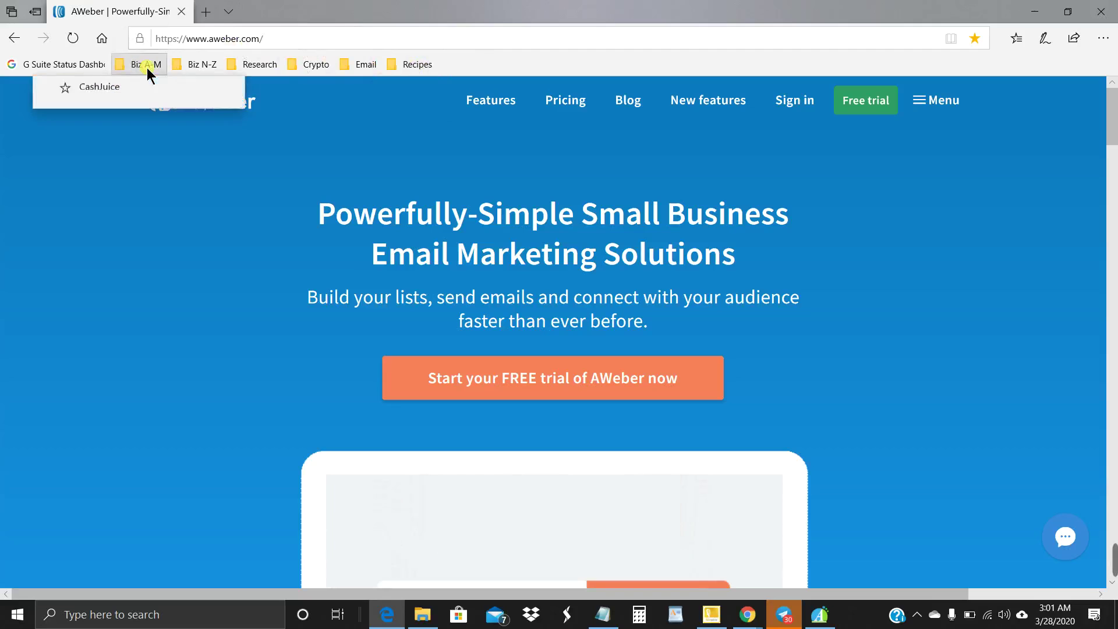
Go to the website tradera.org.
{"action": "left_click", "coordinate": [299, 37]}
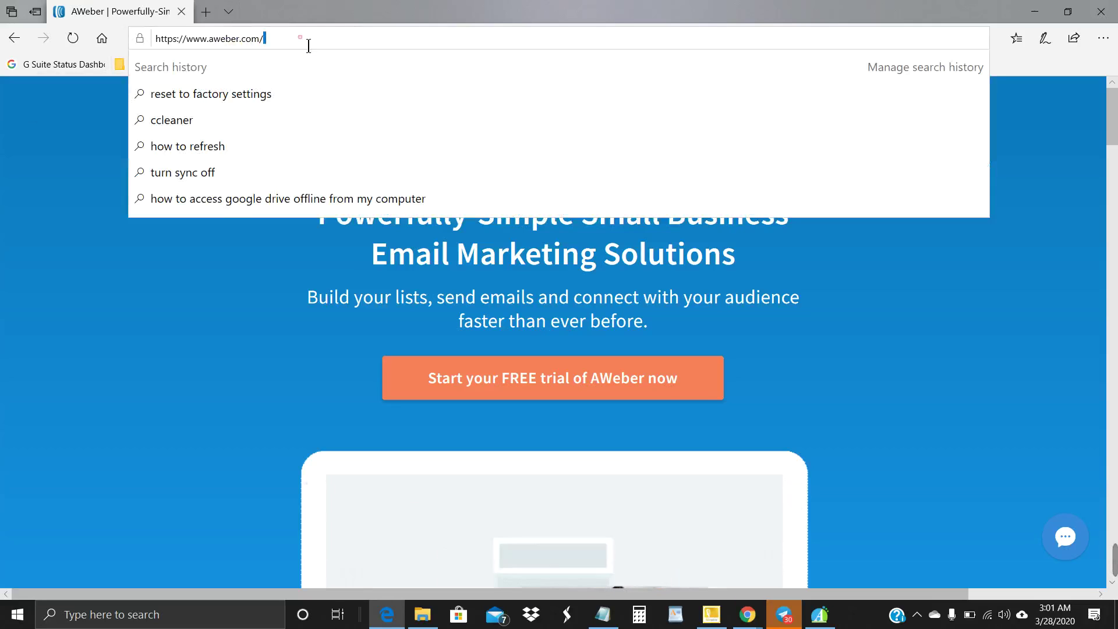
{"action": "left_click_drag", "start_coordinate": [302, 40], "coordinate": [159, 67]}
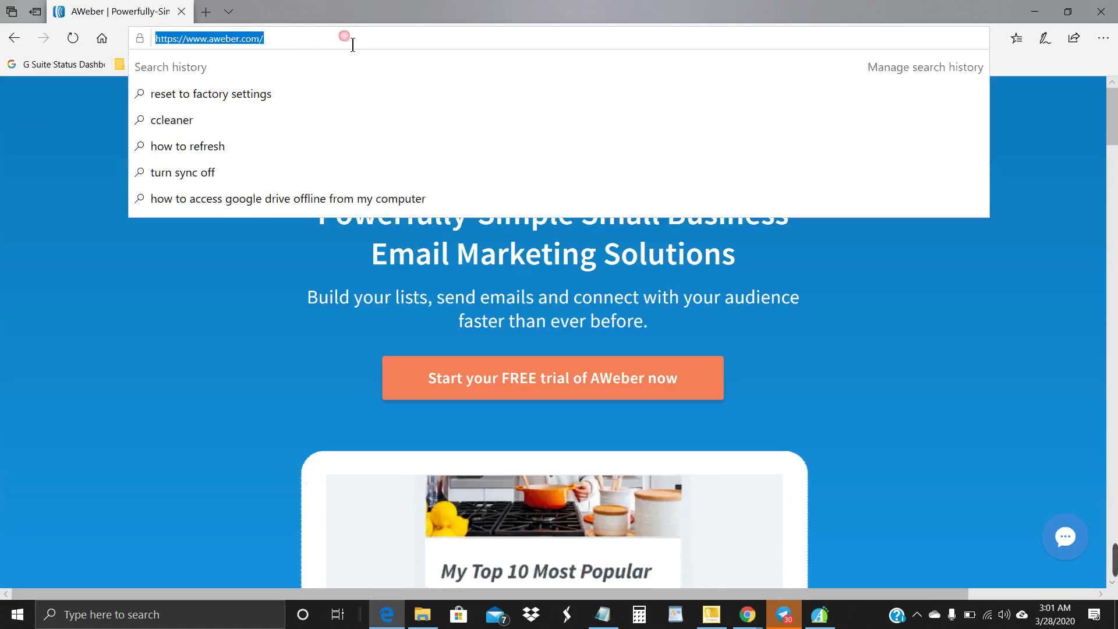
{"action": "type", "text": "trade"}
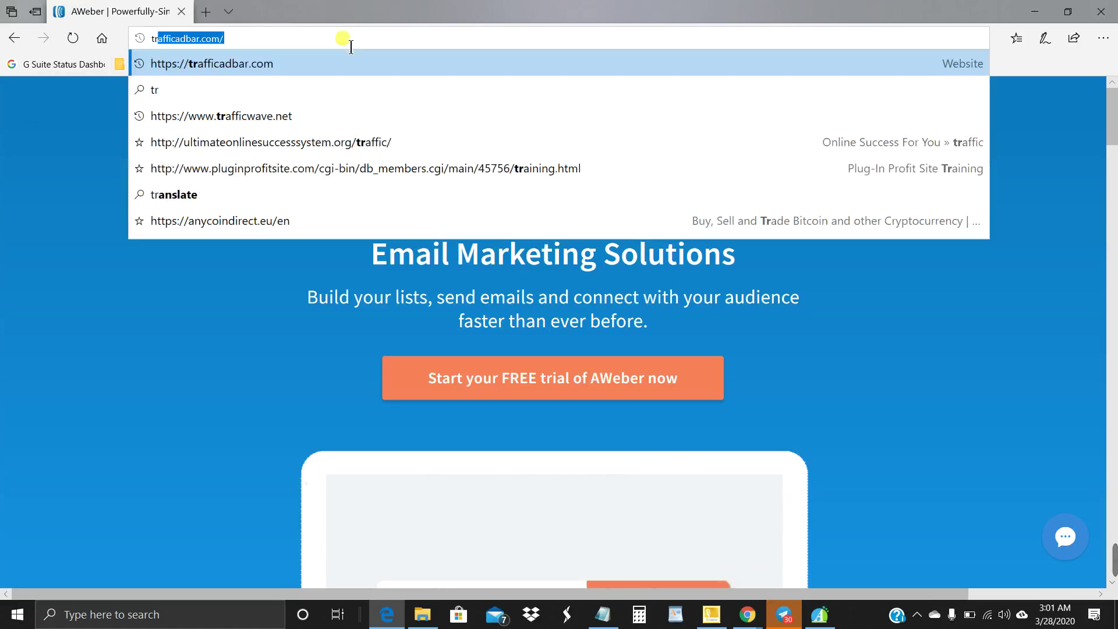
{"action": "type", "text": "ra.or"}
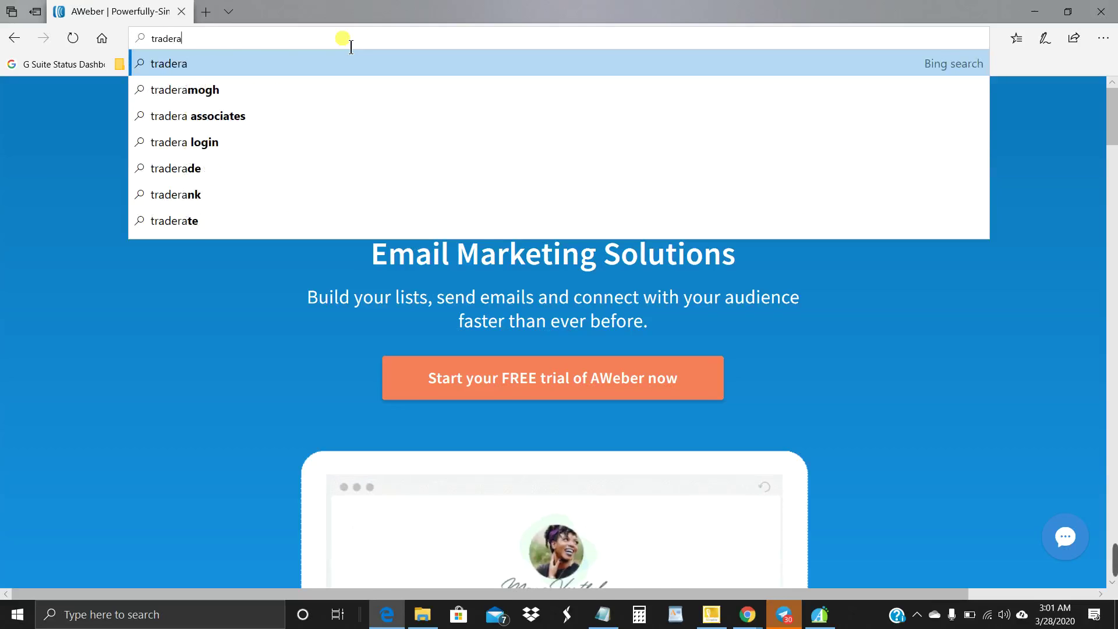
{"action": "type", "text": "g"}
{"action": "key", "text": "Return"}
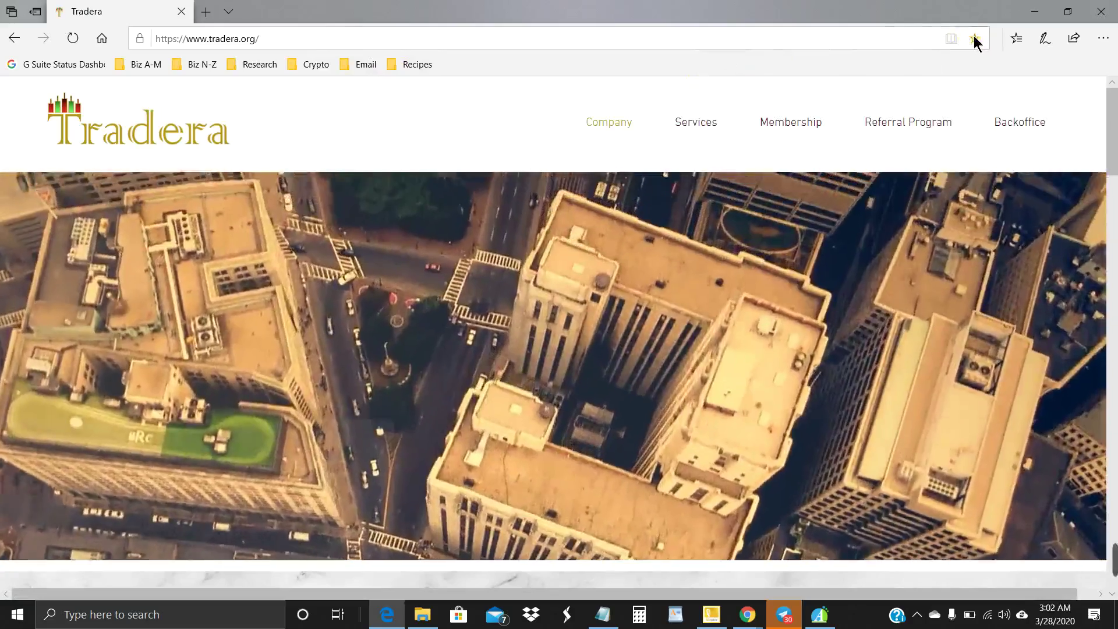
Save the Tradera page as a favorite in the Biz N-Z folder of the favorites bar and look inside that folder.
{"action": "left_click", "coordinate": [974, 39]}
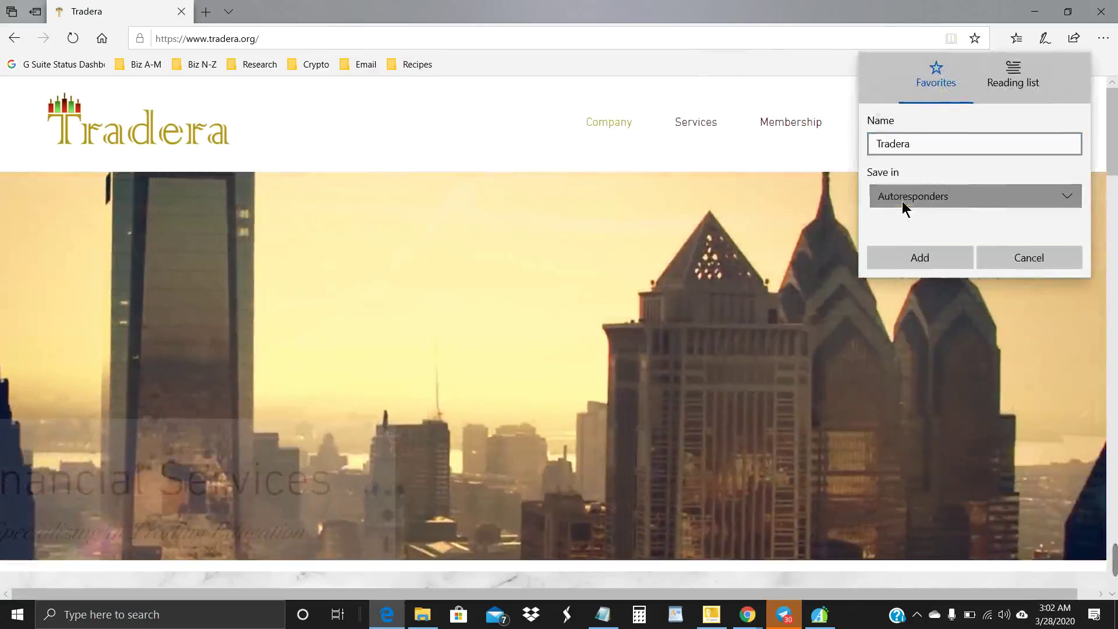
{"action": "left_click", "coordinate": [900, 198]}
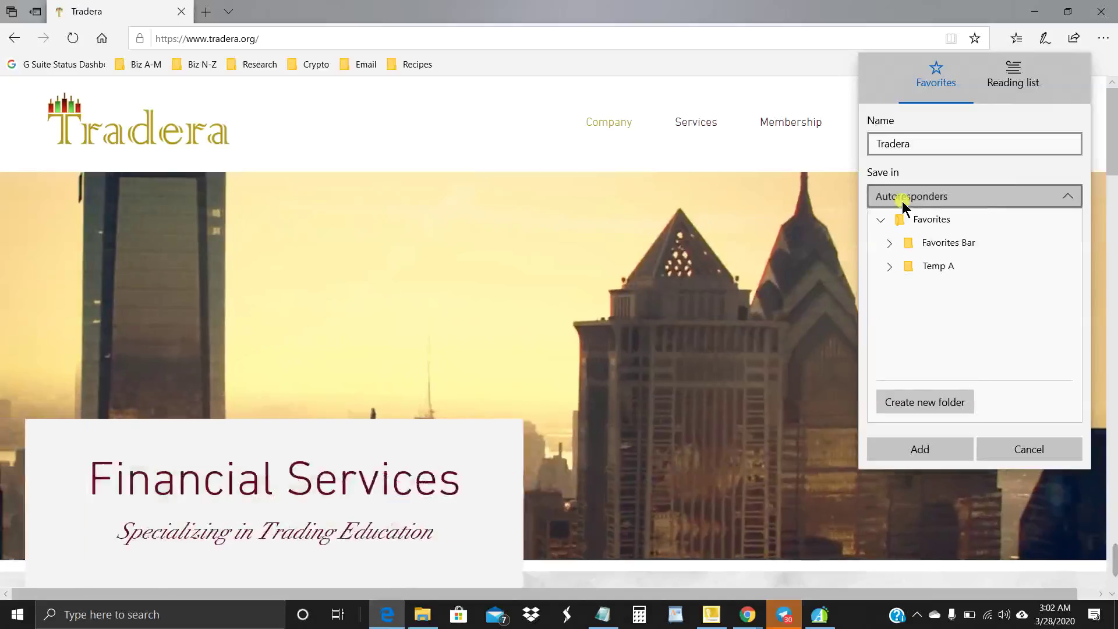
{"action": "left_click", "coordinate": [889, 243]}
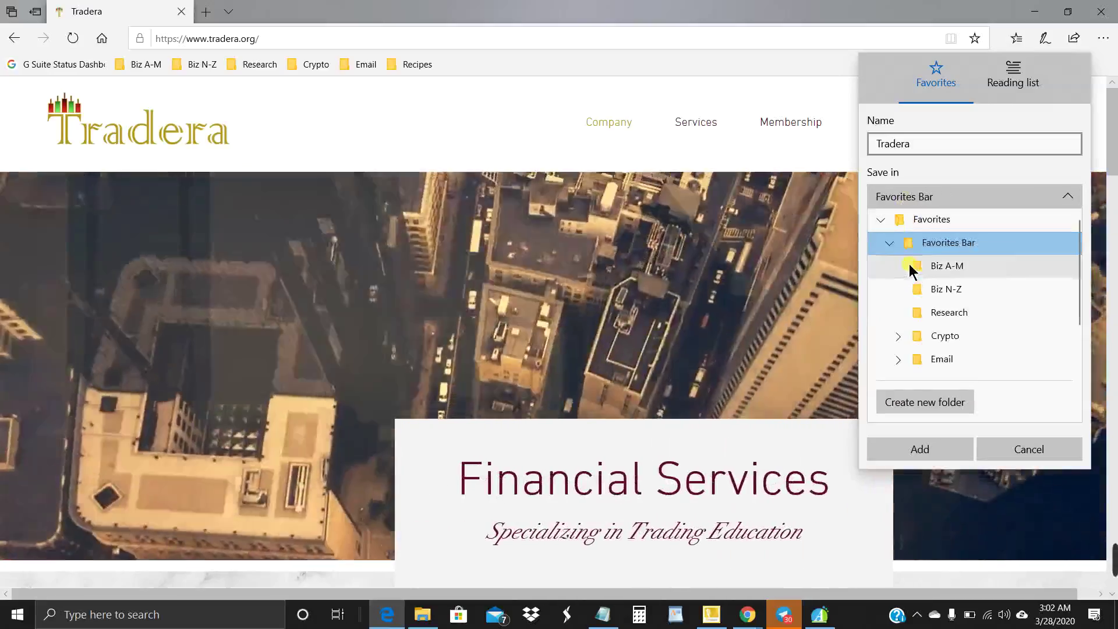
{"action": "left_click", "coordinate": [919, 267]}
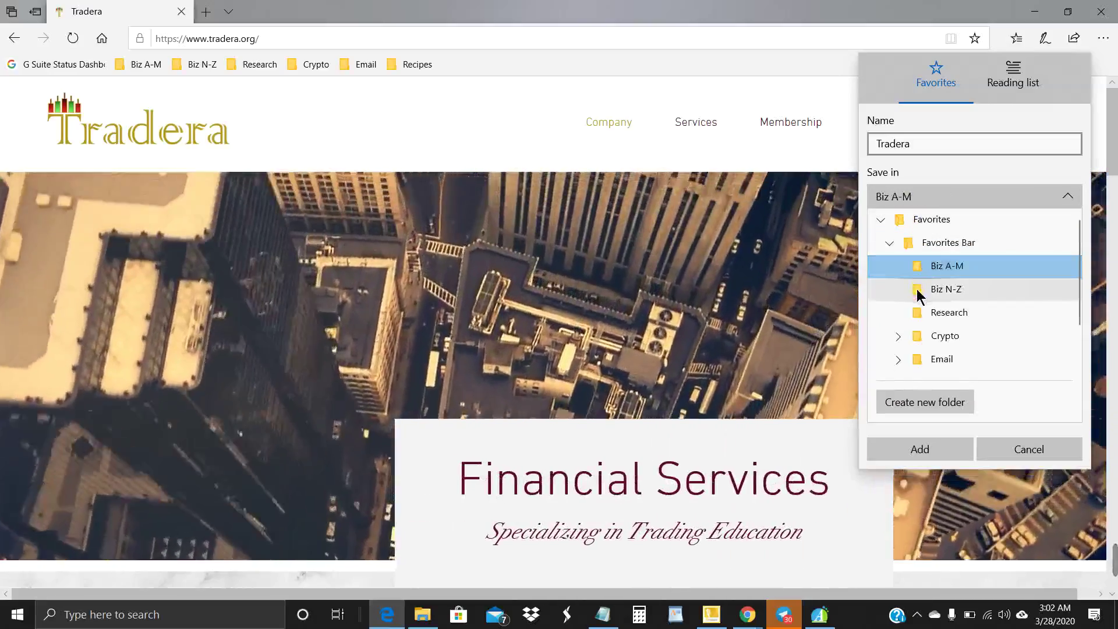
{"action": "left_click", "coordinate": [919, 290]}
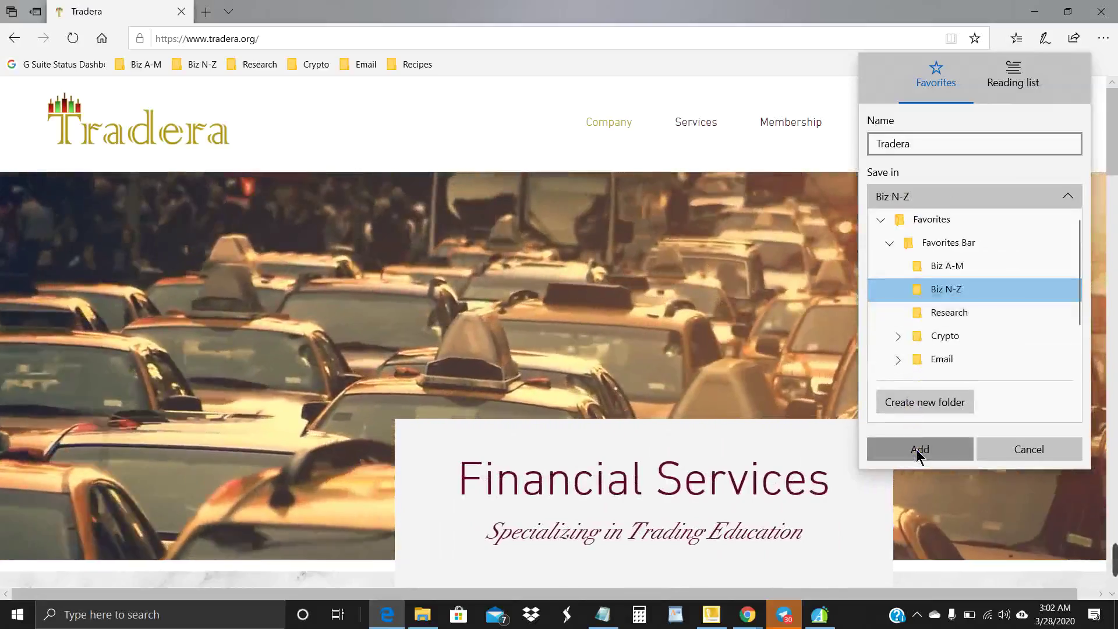
{"action": "left_click", "coordinate": [921, 450]}
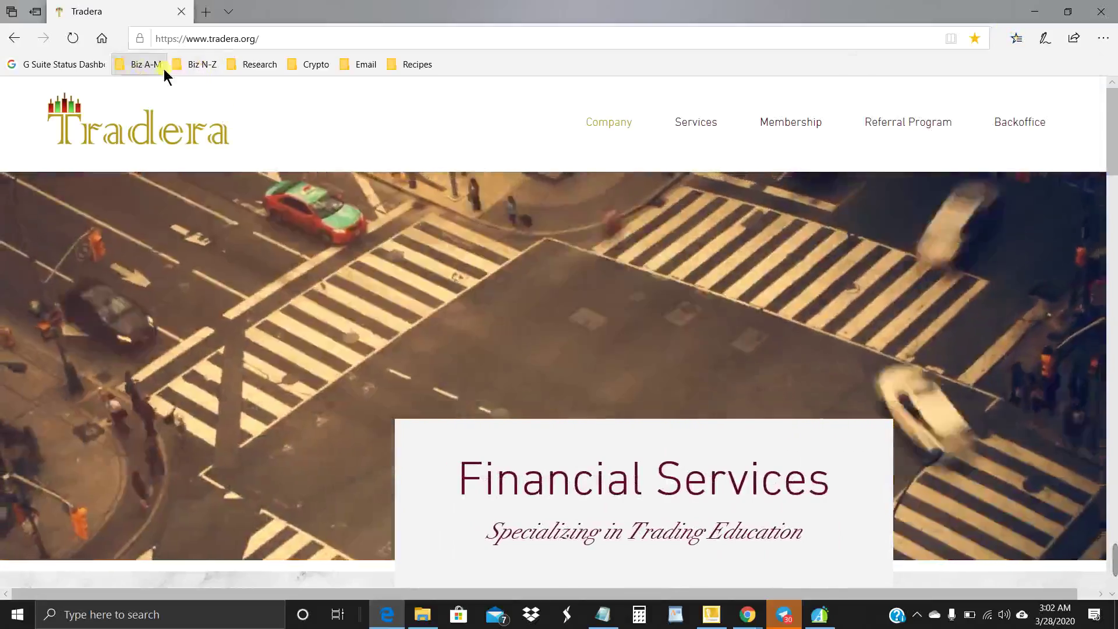
{"action": "left_click", "coordinate": [195, 65]}
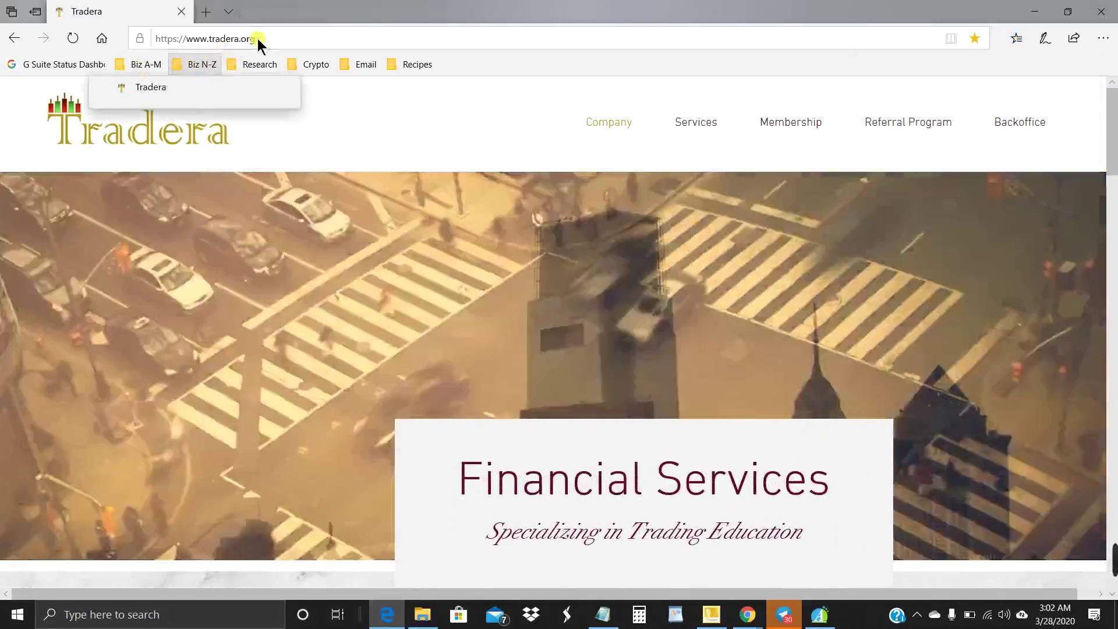
Go to the website trafficadbar.com and look over its home page.
{"action": "left_click", "coordinate": [268, 39]}
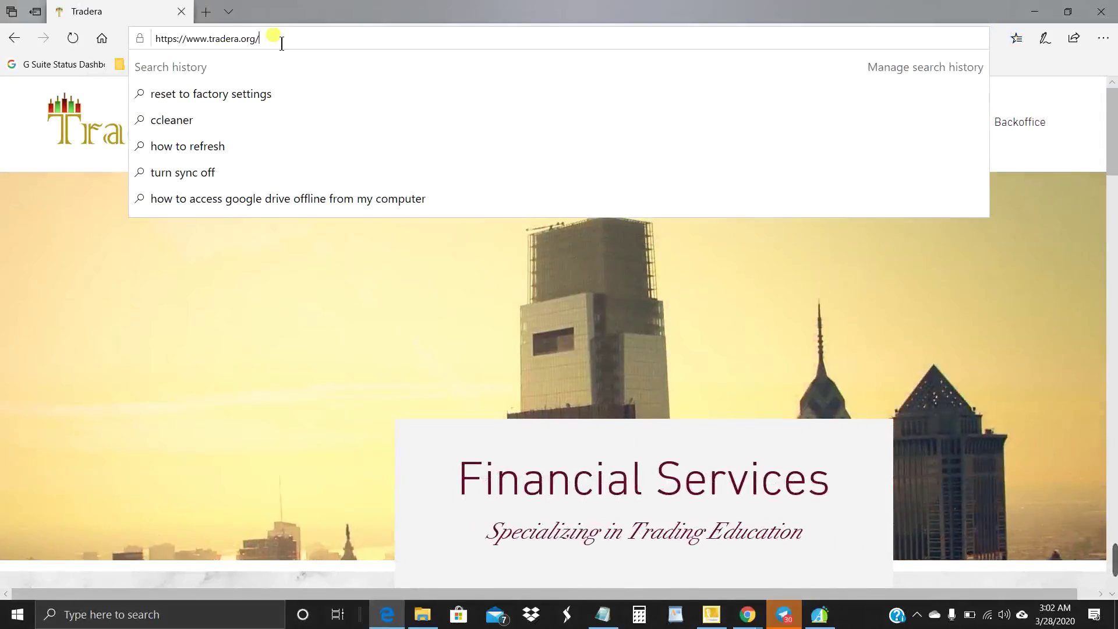
{"action": "left_click_drag", "start_coordinate": [201, 58], "coordinate": [157, 45]}
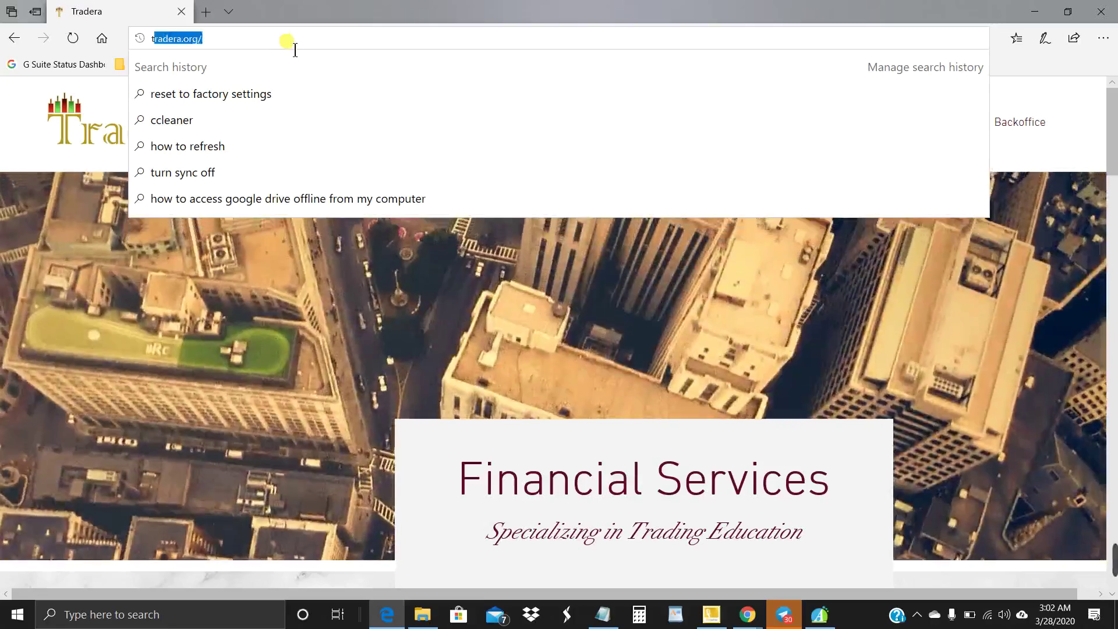
{"action": "type", "text": "trafficad"}
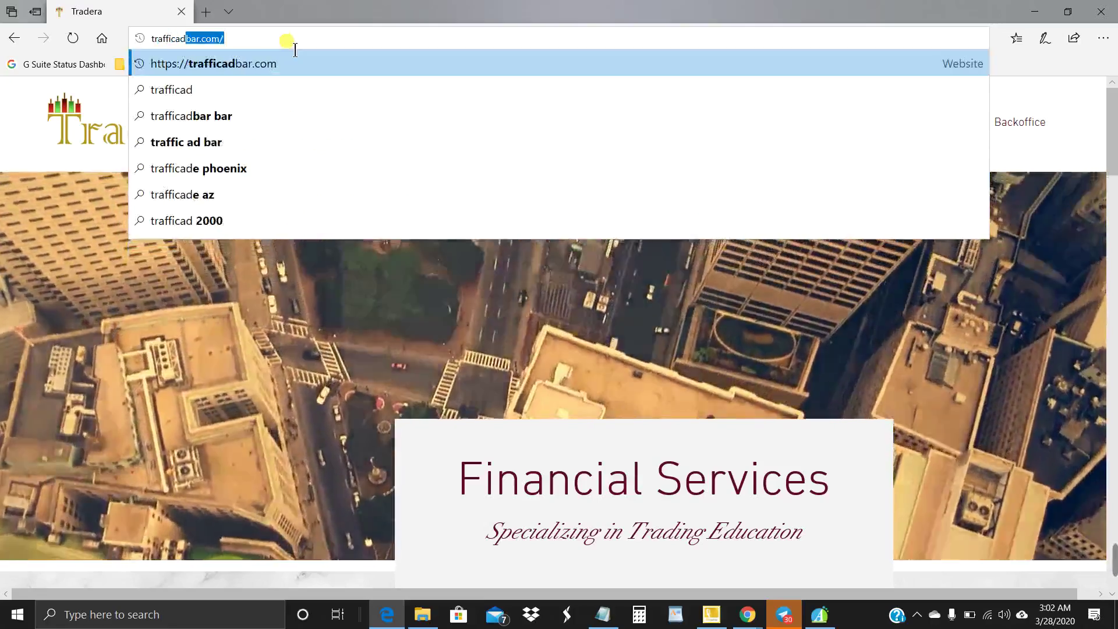
{"action": "type", "text": "bar.co"}
{"action": "key", "text": "Return"}
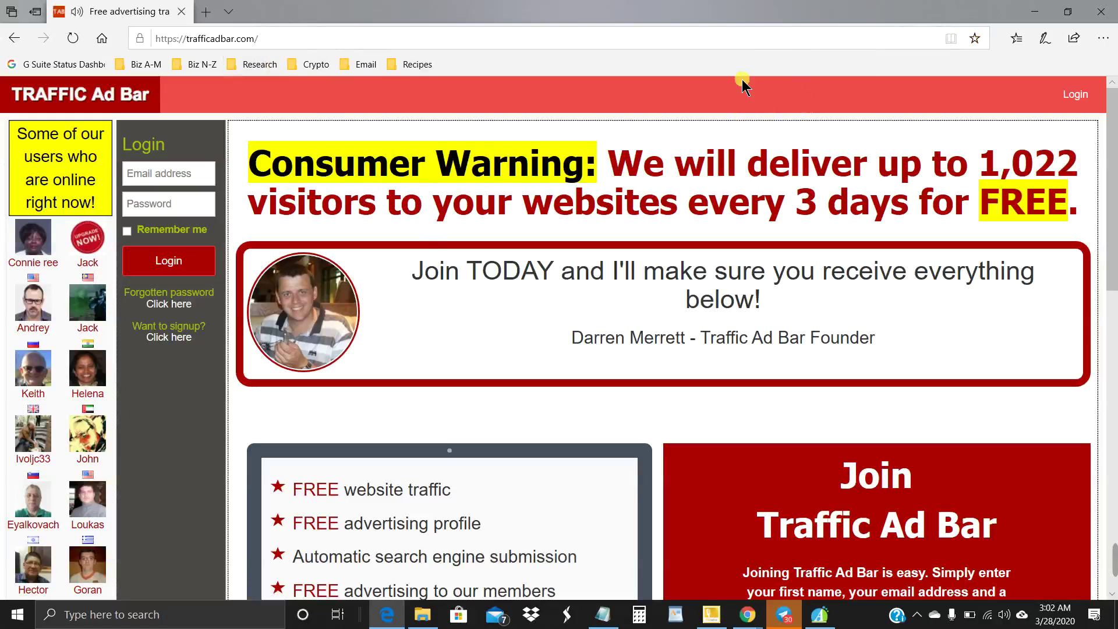
{"action": "scroll", "coordinate": [532, 318], "scroll_direction": "down", "scroll_amount": 8}
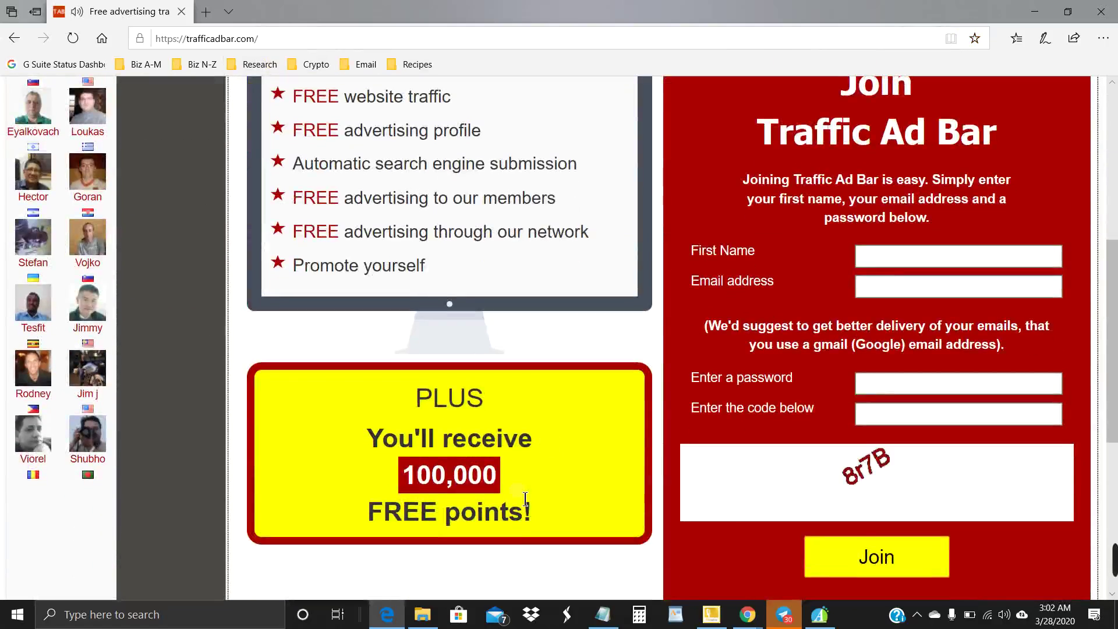
{"action": "scroll", "coordinate": [523, 456], "scroll_direction": "up", "scroll_amount": 8}
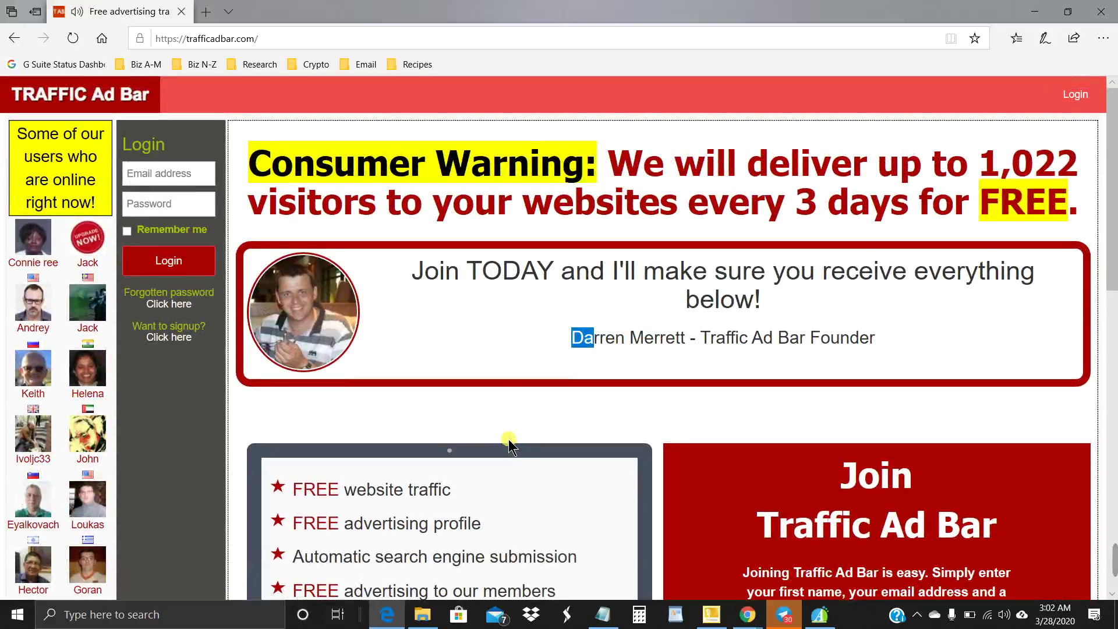
Open a new blank tab and close the Traffic Ad Bar tab.
{"action": "left_click", "coordinate": [205, 11]}
{"action": "left_click", "coordinate": [181, 12]}
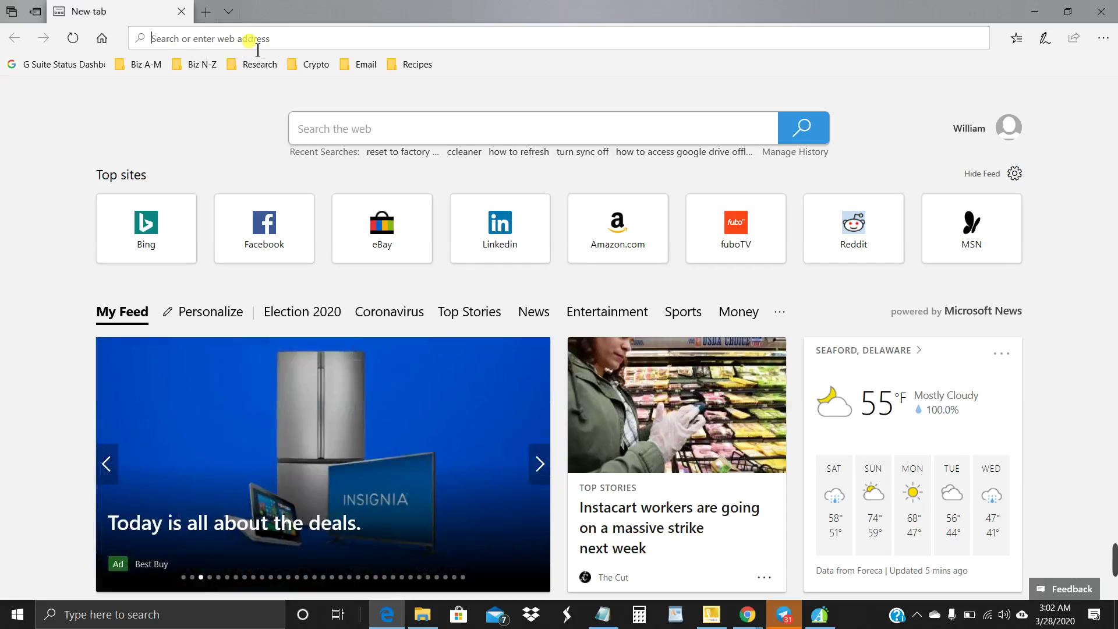
Move the Tradera favorite from the Biz N-Z folder into the Biz A-M folder.
{"action": "left_click", "coordinate": [204, 66]}
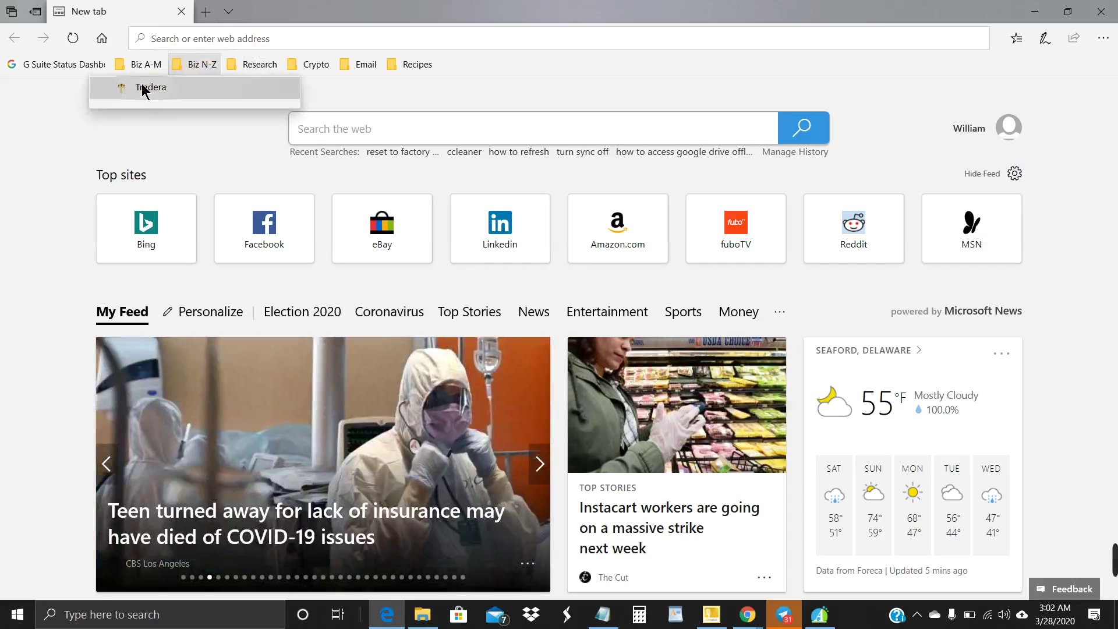
{"action": "left_click_drag", "start_coordinate": [147, 87], "coordinate": [155, 64]}
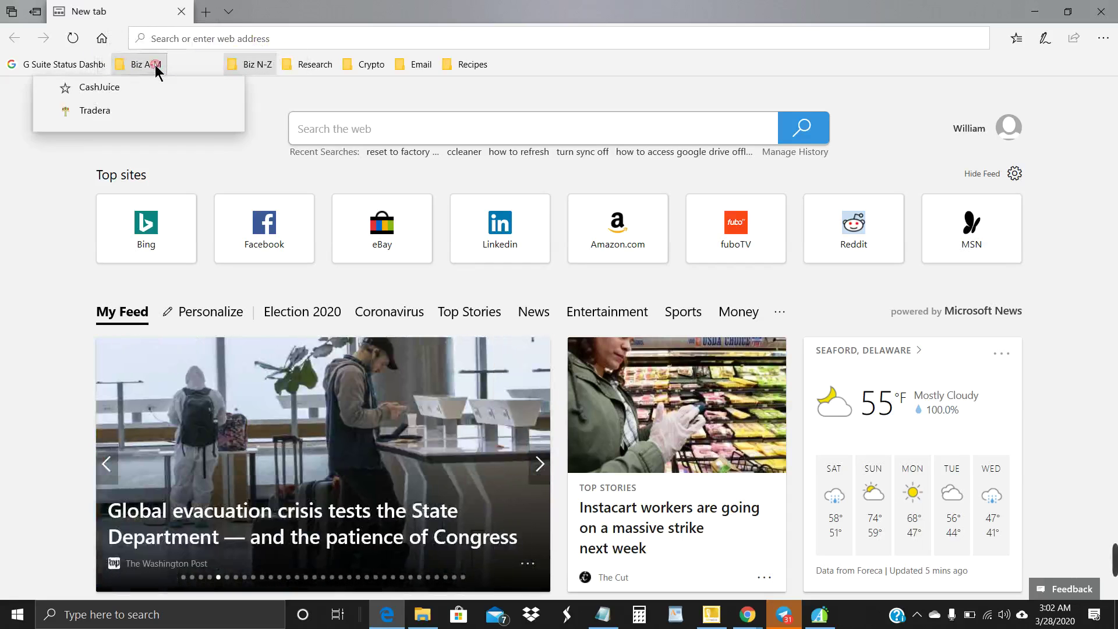
{"action": "left_click", "coordinate": [134, 121]}
Reorder the Biz A-M folder so that Tradera comes before CashJuice, and reopen the folder to check the order.
{"action": "left_click", "coordinate": [147, 65]}
{"action": "left_click_drag", "start_coordinate": [95, 109], "coordinate": [190, 75]}
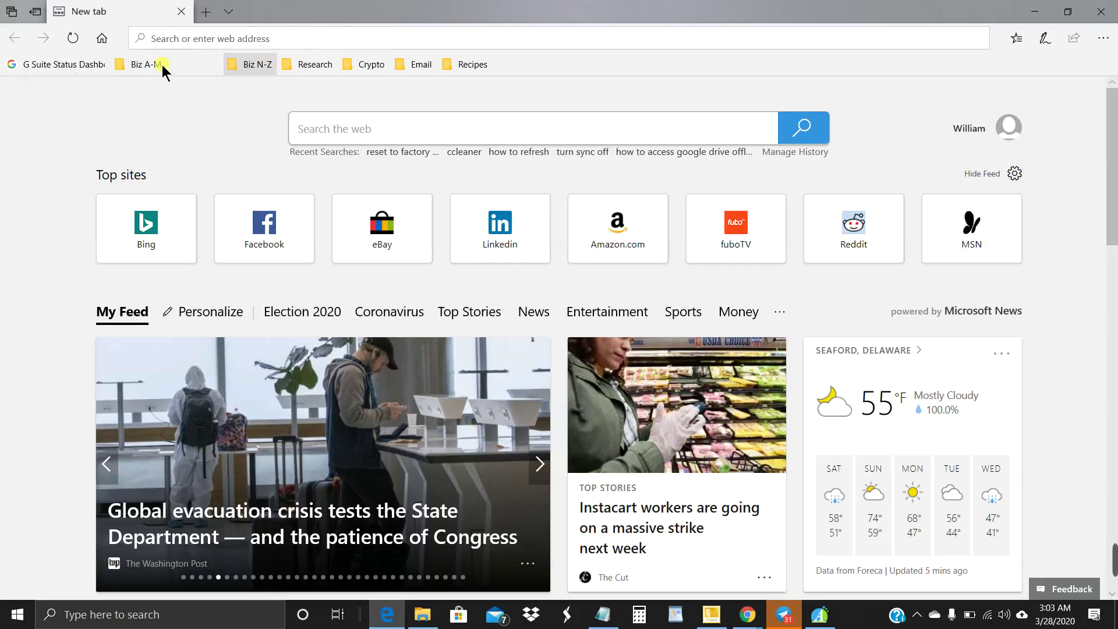
{"action": "left_click", "coordinate": [130, 66]}
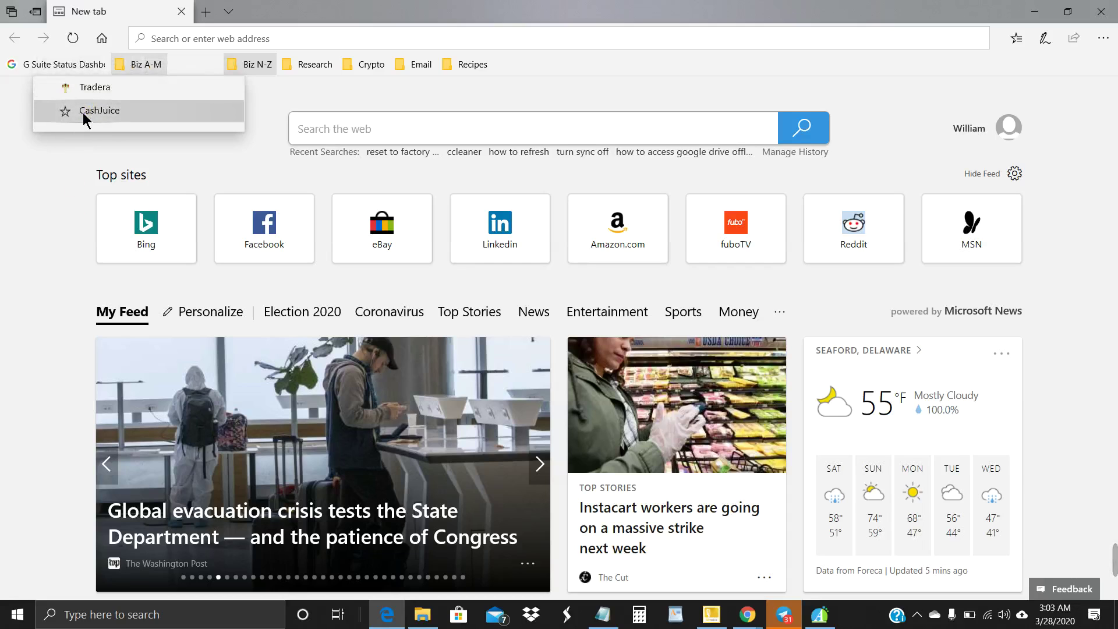
Move CashJuice above Tradera in the Biz A-M folder and check the order of the favorites.
{"action": "left_click_drag", "start_coordinate": [83, 115], "coordinate": [85, 88]}
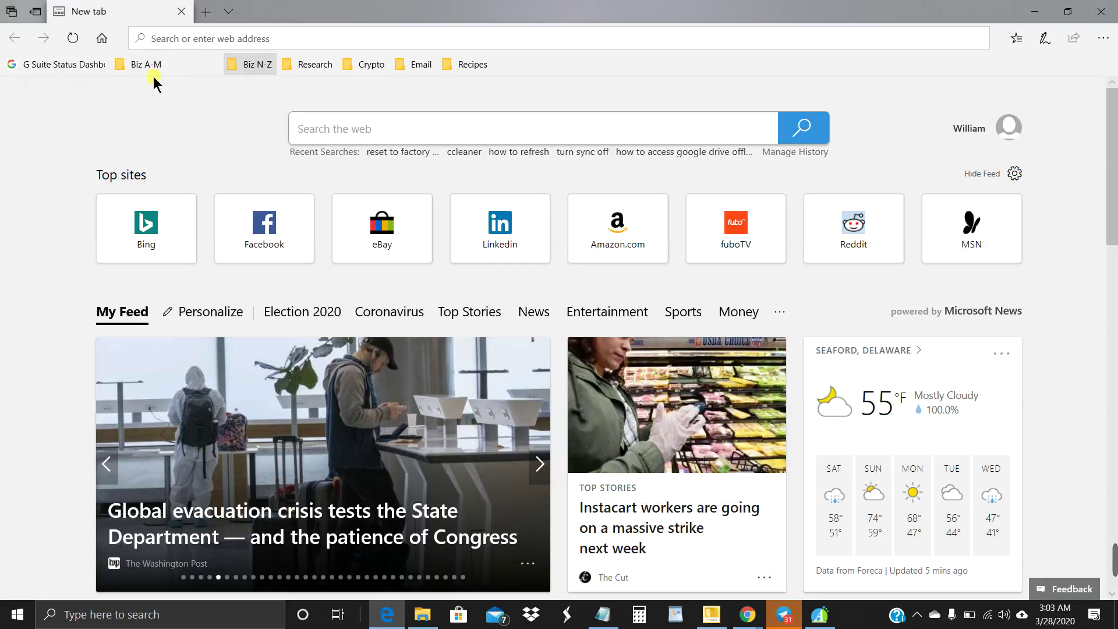
{"action": "left_click", "coordinate": [140, 64]}
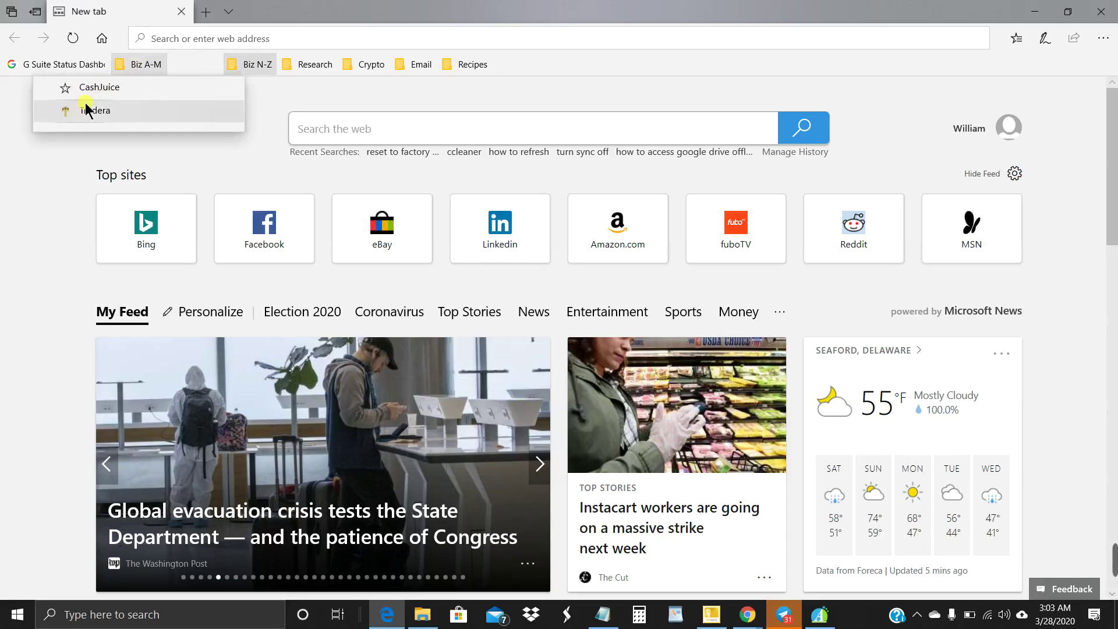
{"action": "left_click", "coordinate": [205, 69]}
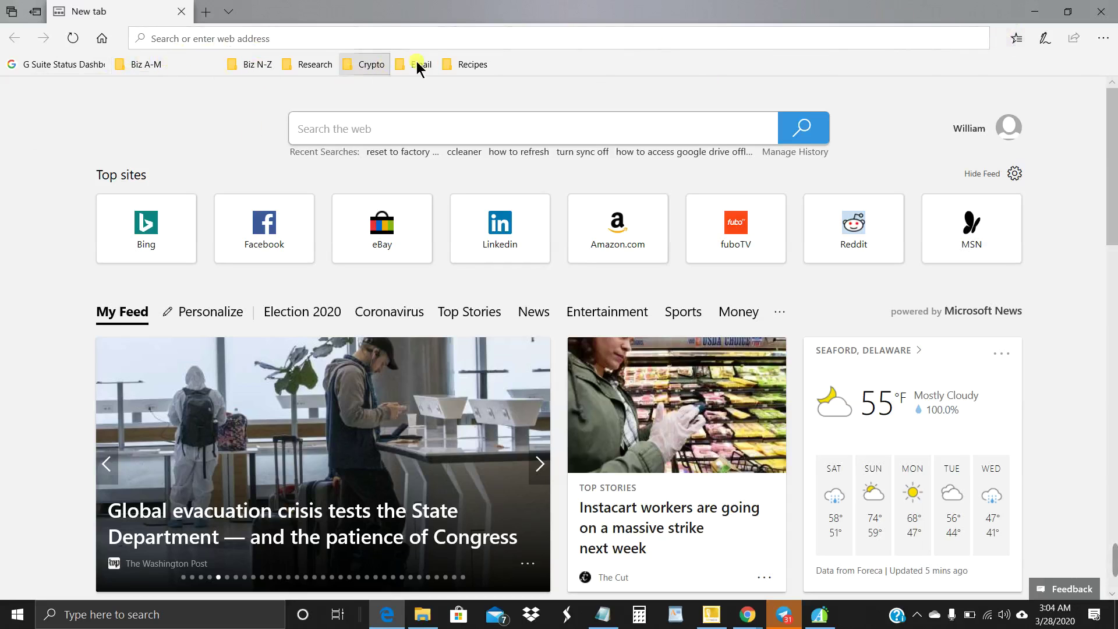
Move the Tradera favorite from the Biz A-M folder back into the Biz N-Z folder.
{"action": "left_click", "coordinate": [129, 68]}
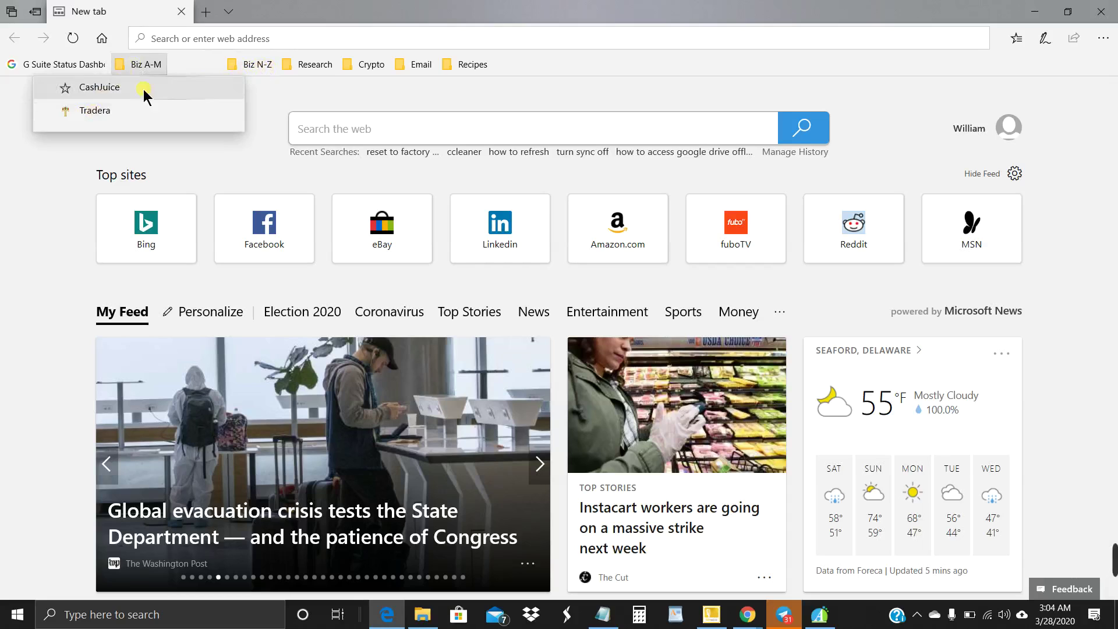
{"action": "left_click", "coordinate": [74, 111]}
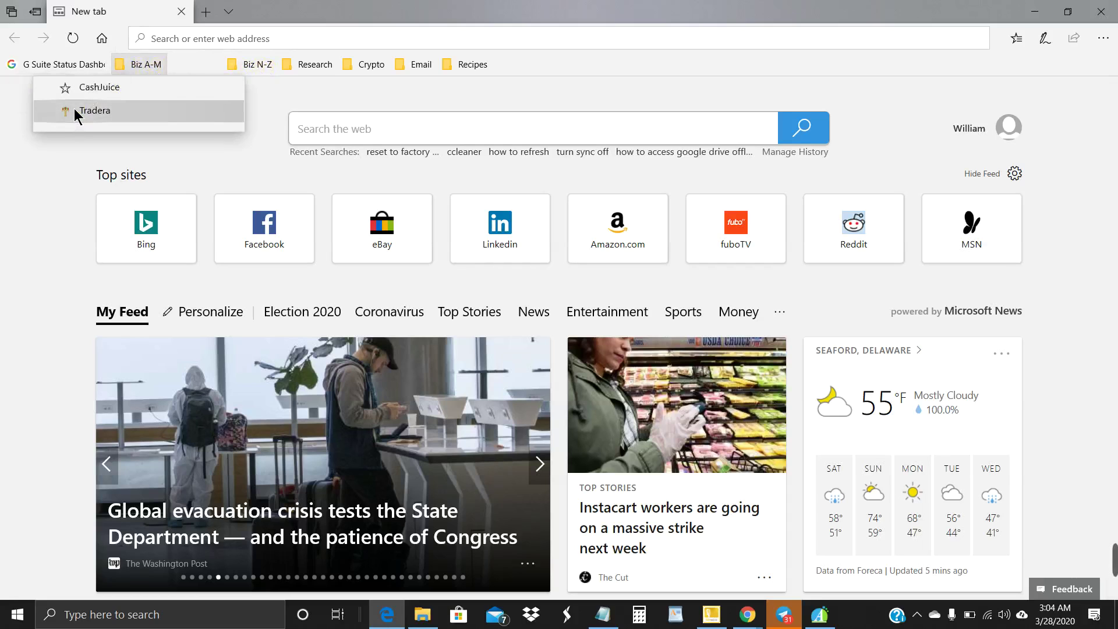
{"action": "left_click_drag", "start_coordinate": [89, 113], "coordinate": [253, 62]}
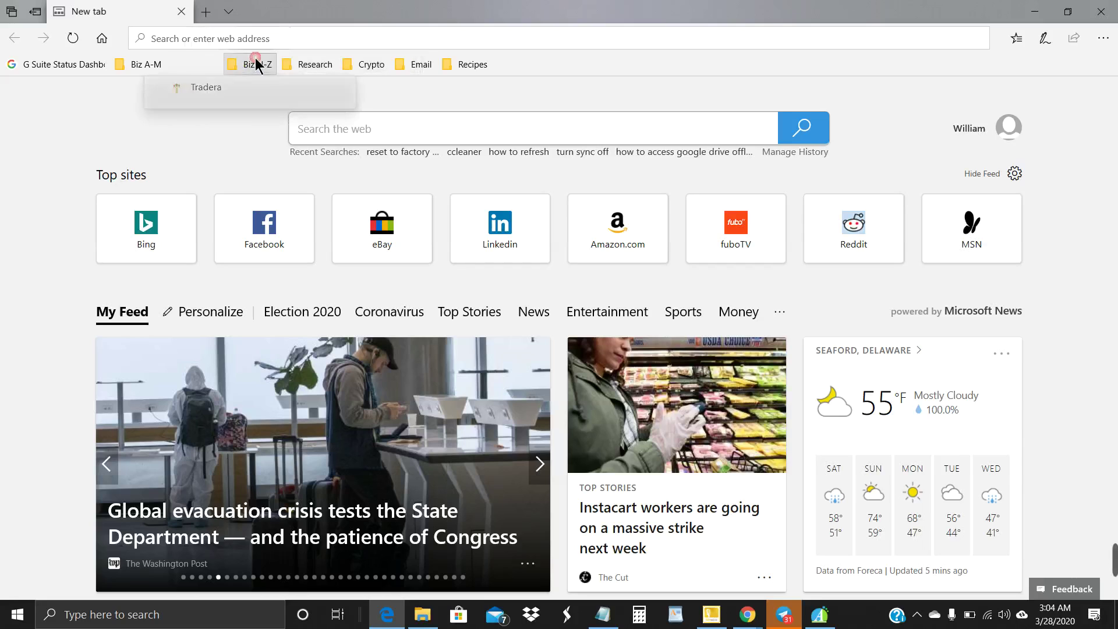
Check which favorites the Biz A-M and Biz N-Z folders contain, and close the open folder.
{"action": "left_click", "coordinate": [138, 64]}
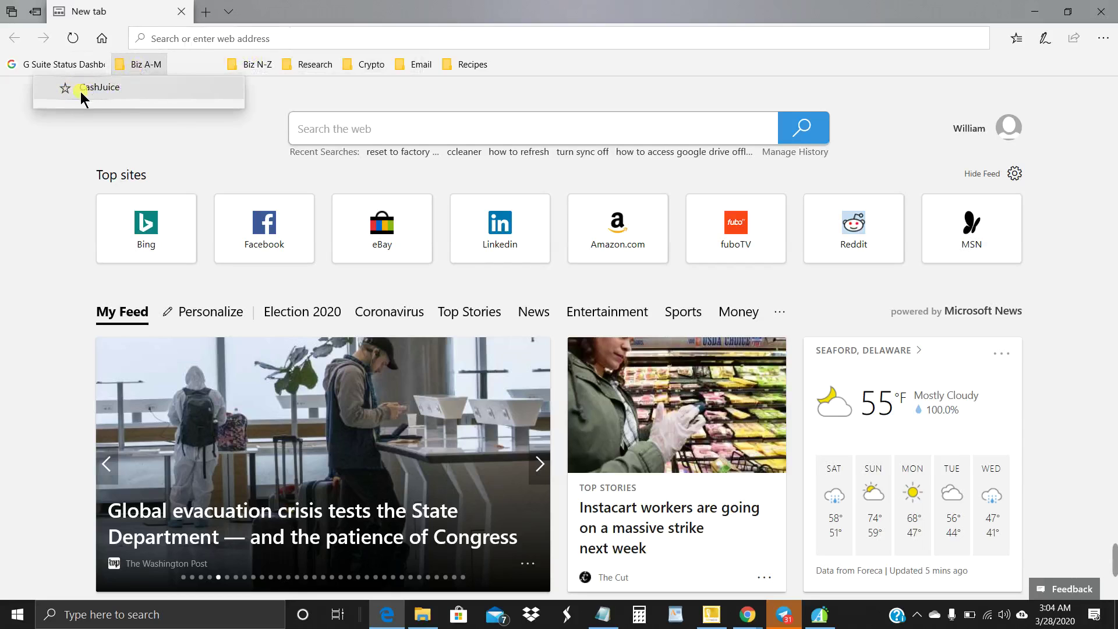
{"action": "left_click", "coordinate": [249, 65]}
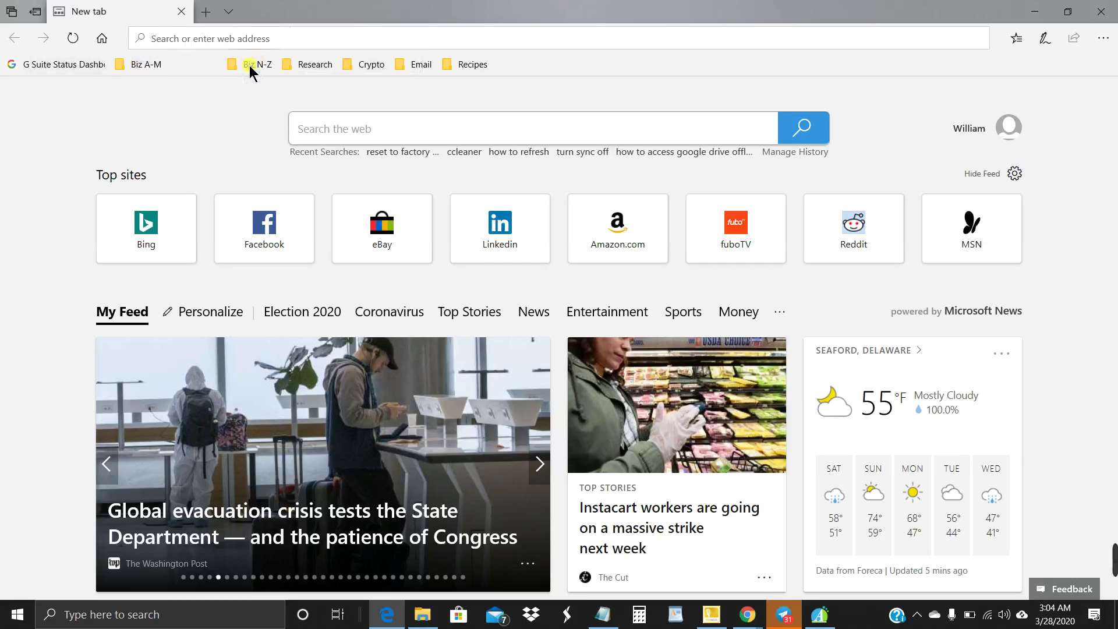
{"action": "left_click", "coordinate": [251, 64]}
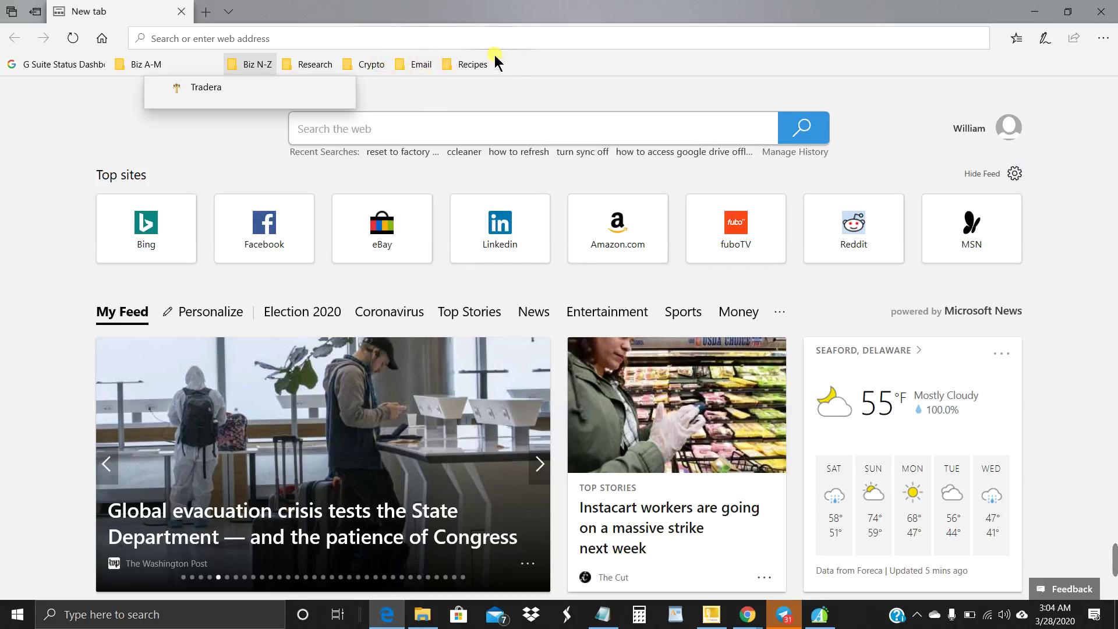
{"action": "left_click", "coordinate": [599, 59]}
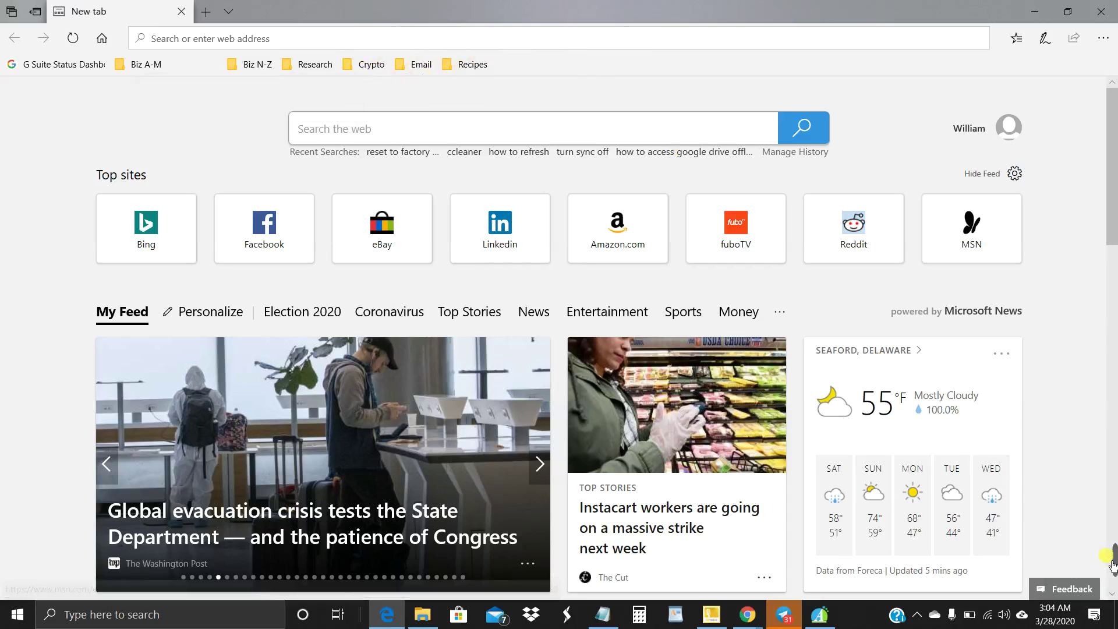
{"action": "mouse_move", "coordinate": [1113, 553]}
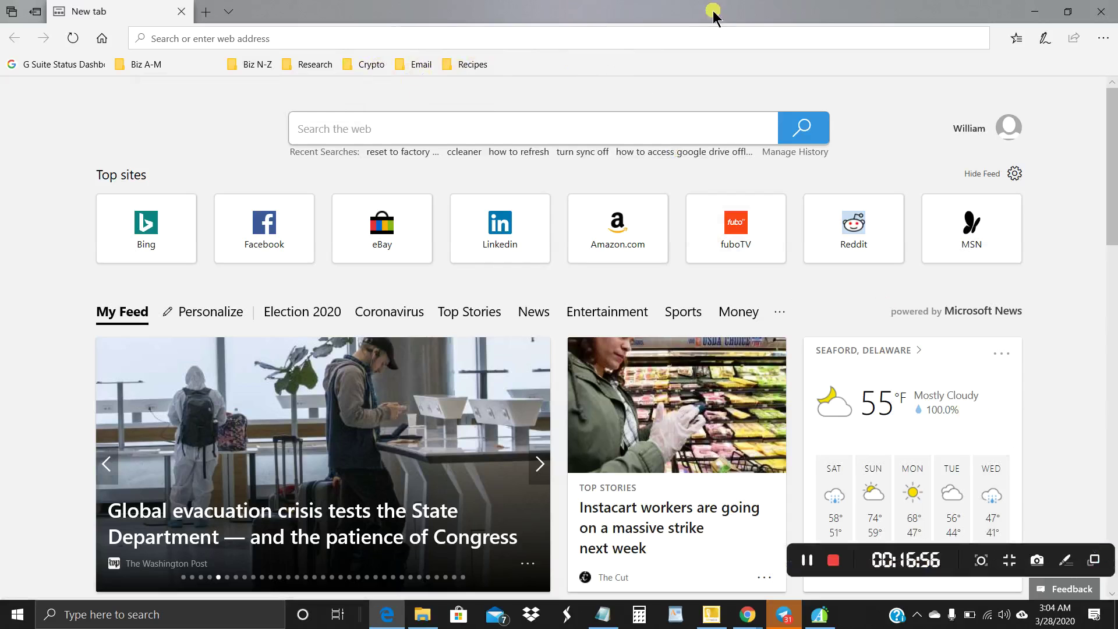